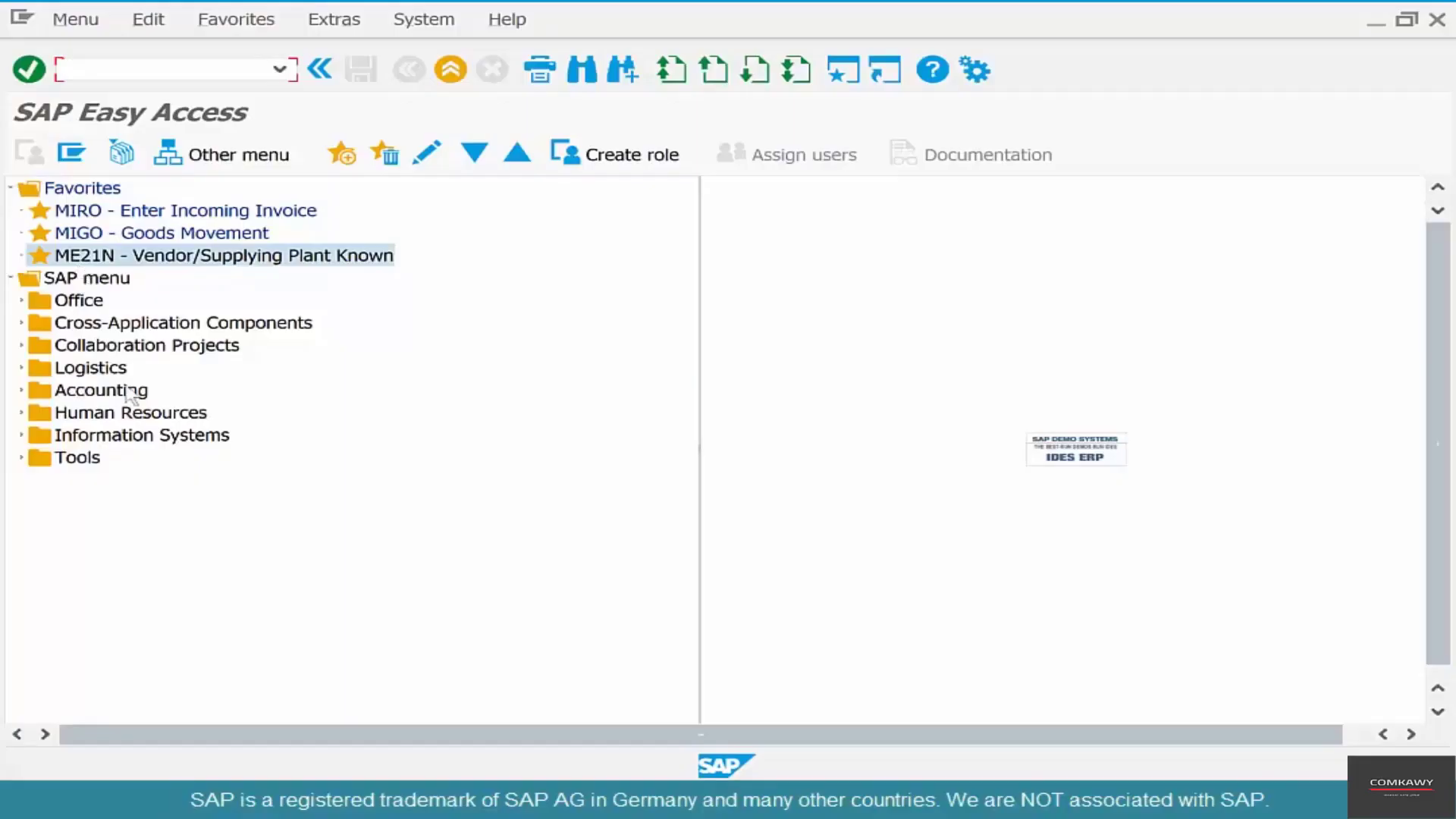
# Start a new standard purchase order with ME21N and assign it to vendor 4001
pyautogui.click(283, 258)
pyautogui.doubleClick(285, 258)
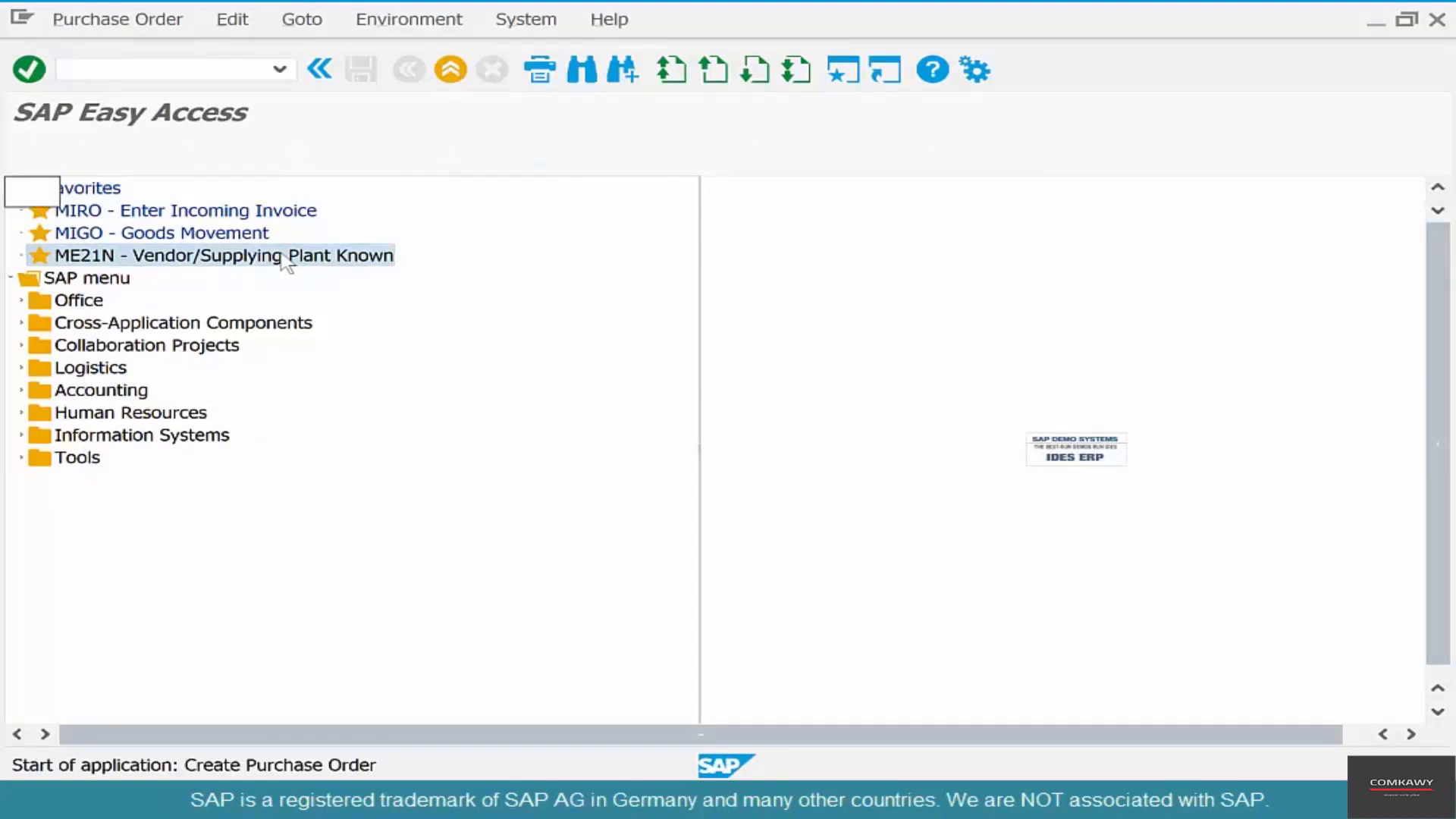
pyautogui.click(749, 203)
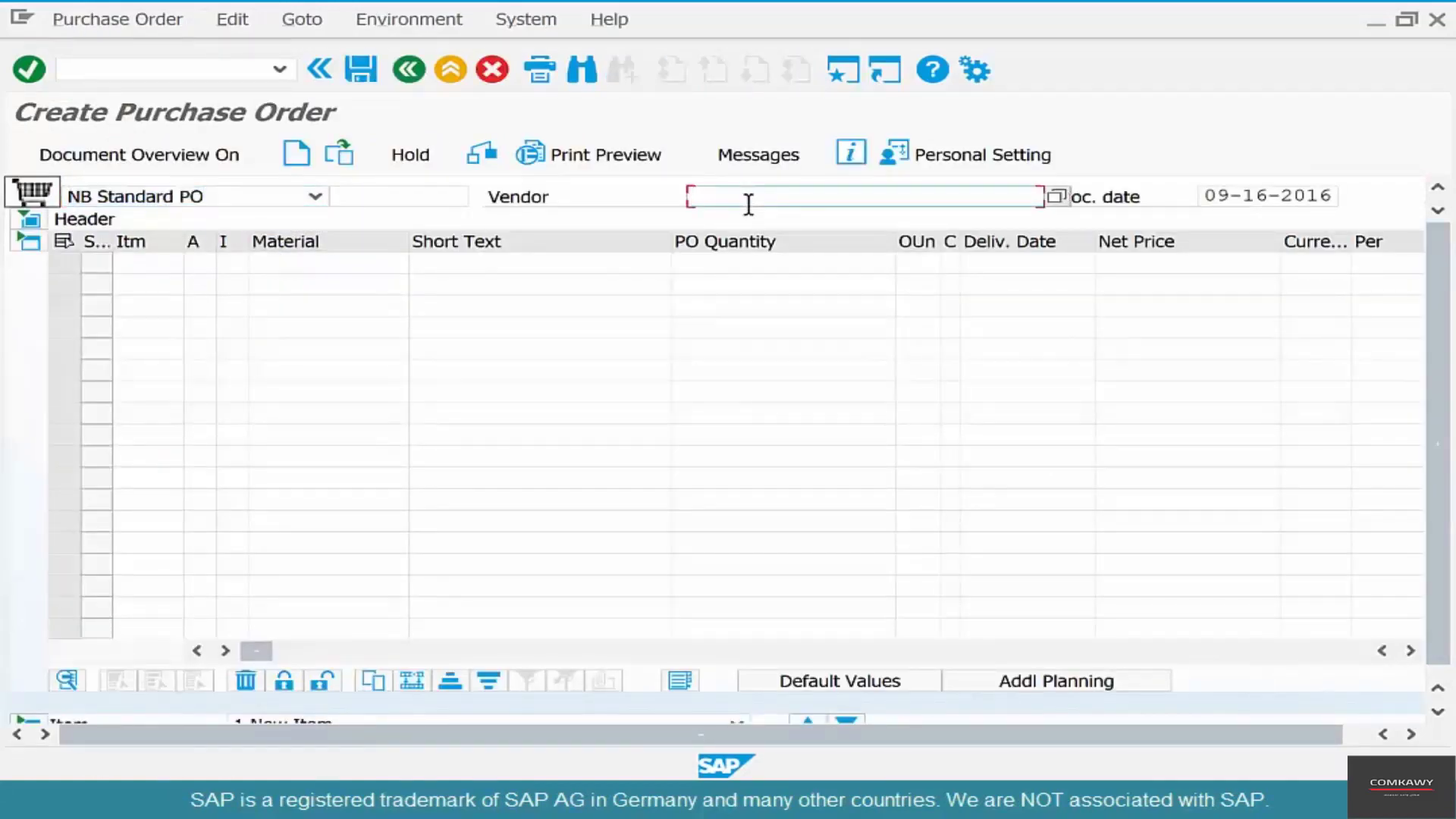
pyautogui.write('4001')
pyautogui.press('Return')
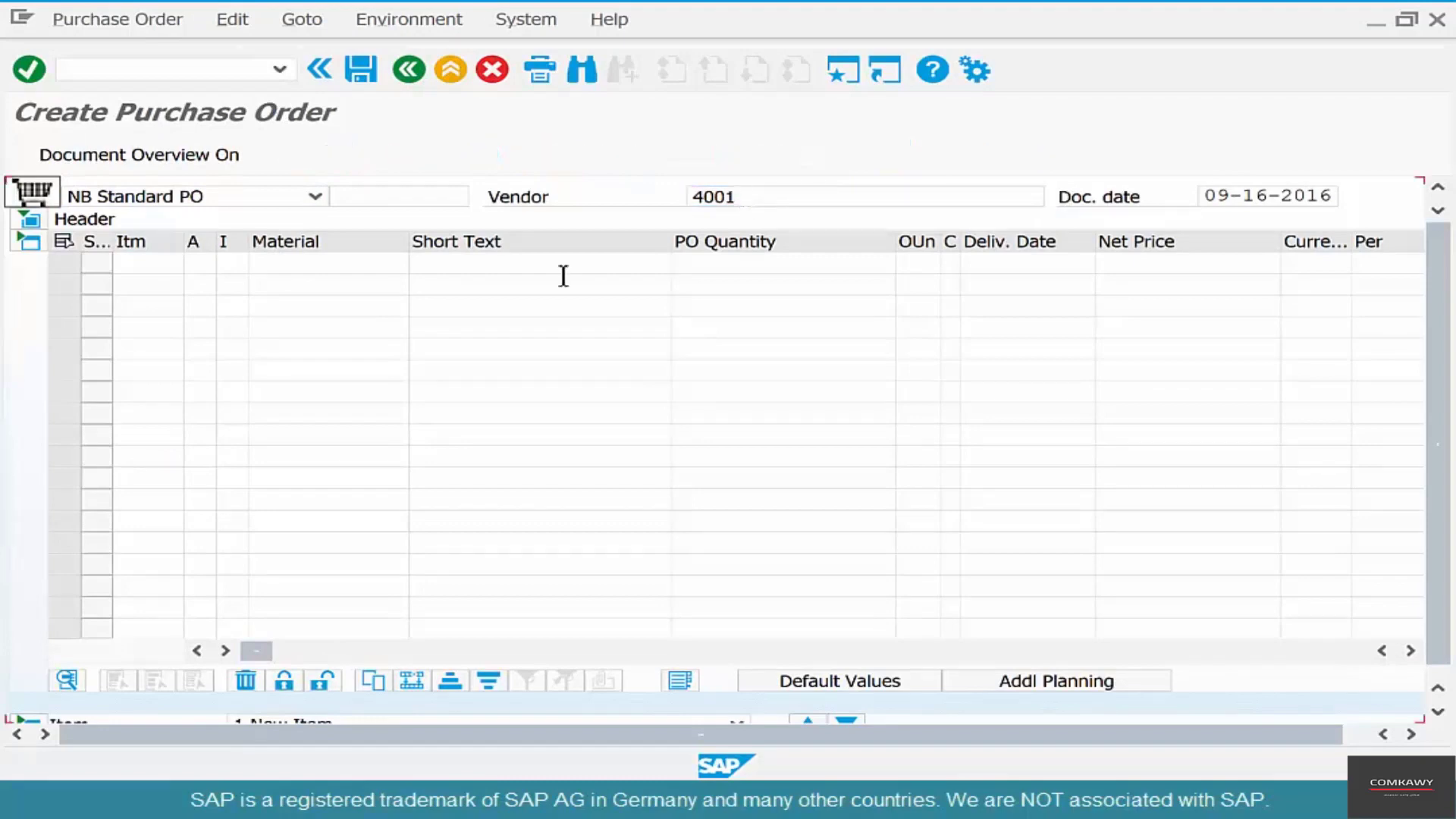
# Add material coffeebeans-01 as the first order item with a PO quantity of 100
pyautogui.click(311, 259)
pyautogui.click(312, 259)
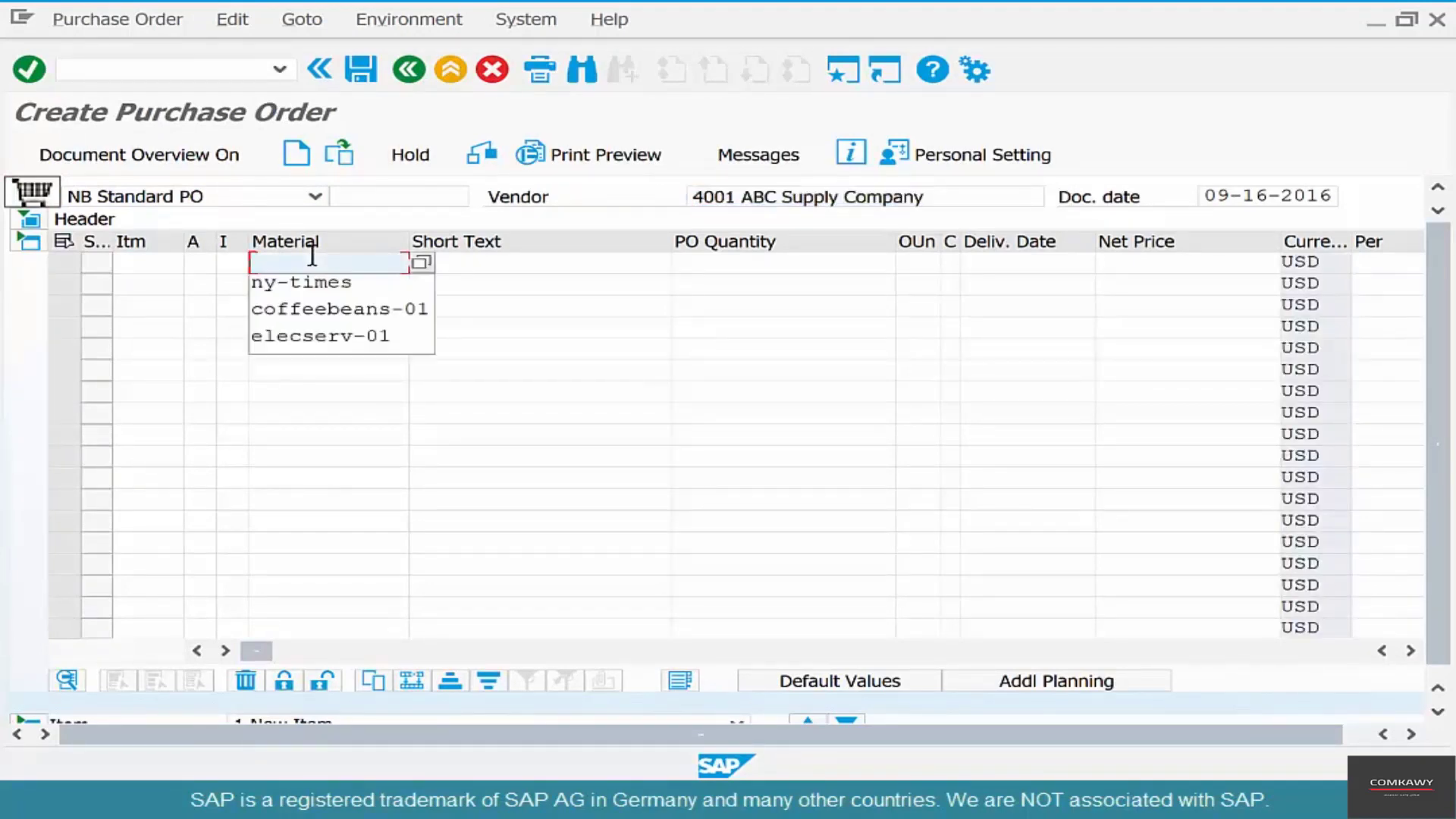
pyautogui.press('Down')
pyautogui.press('Down')
pyautogui.press('Return')
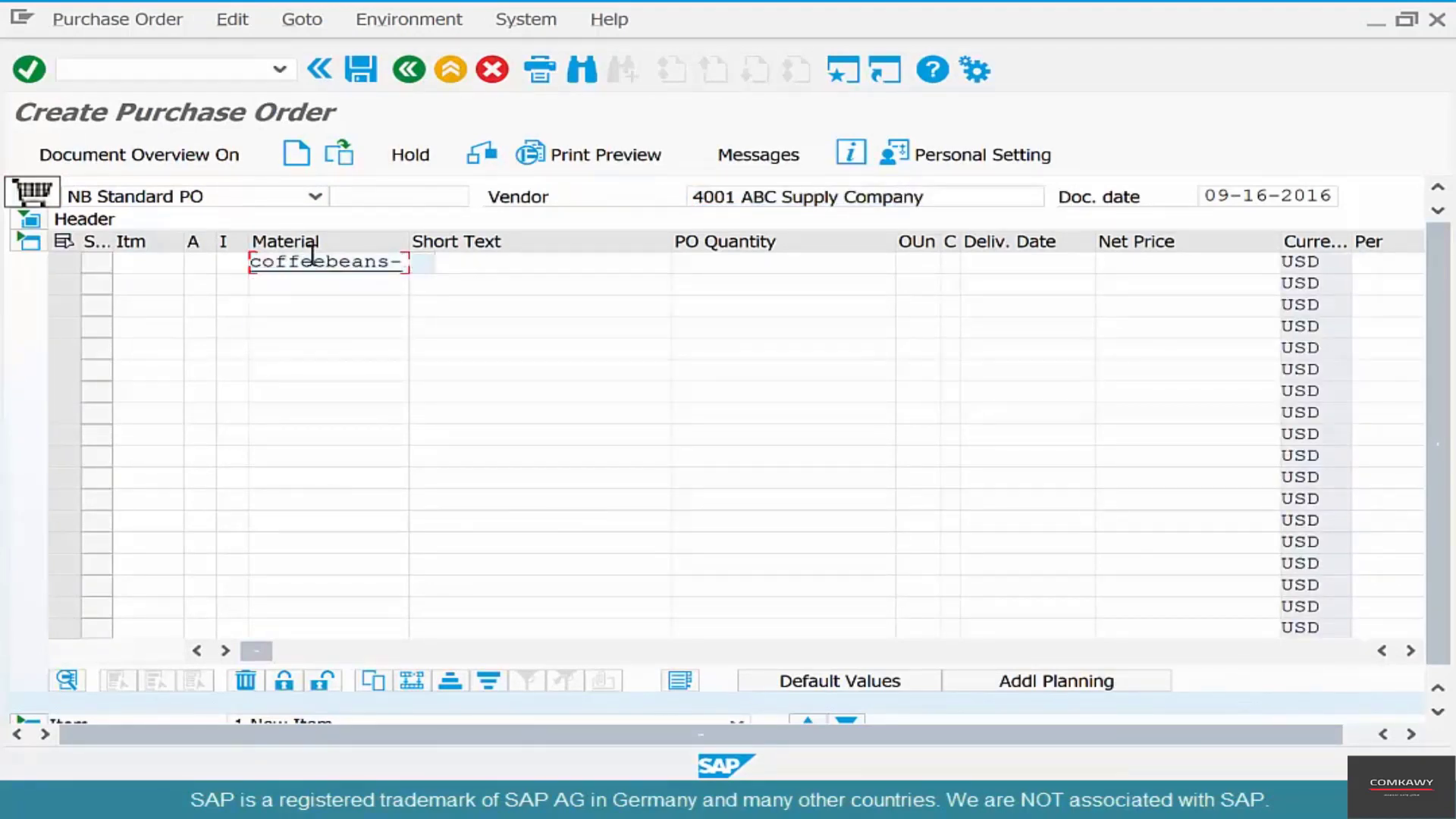
pyautogui.press('Tab')
pyautogui.press('Tab')
pyautogui.write('100')
pyautogui.press('Return')
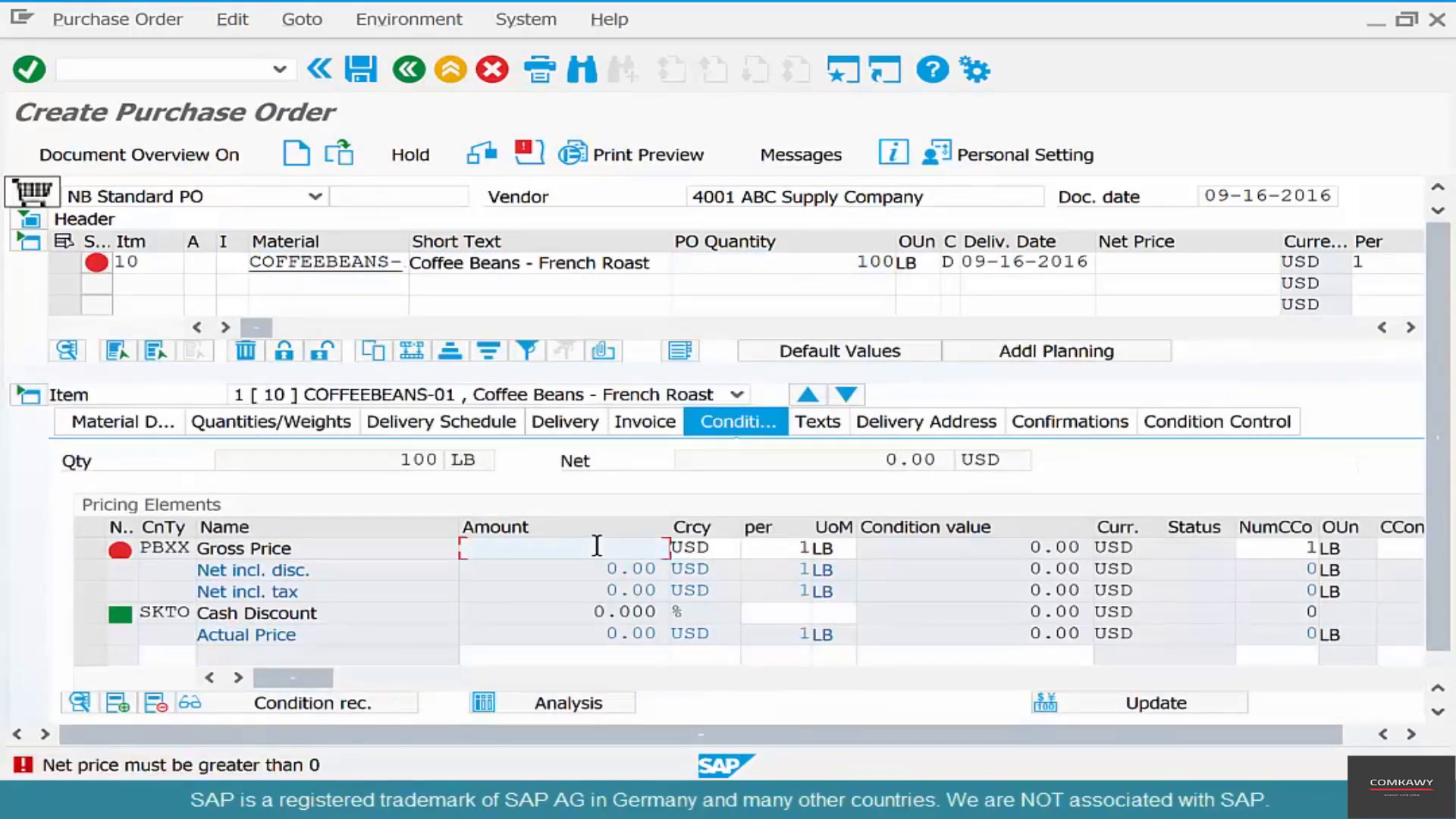
# Set the item's gross price to 10 USD per LB and save the purchase order
pyautogui.write('10')
pyautogui.press('Return')
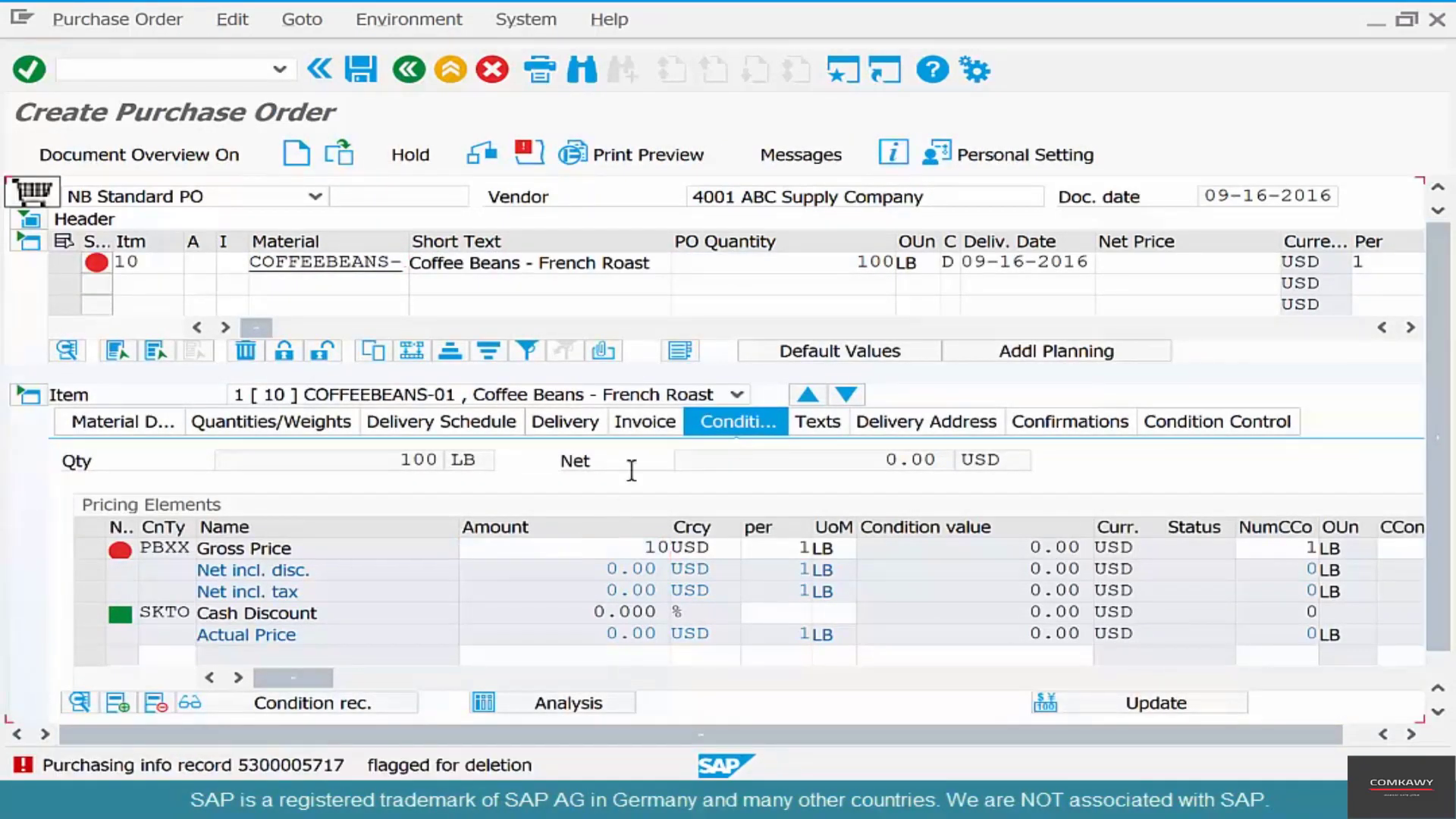
pyautogui.click(361, 69)
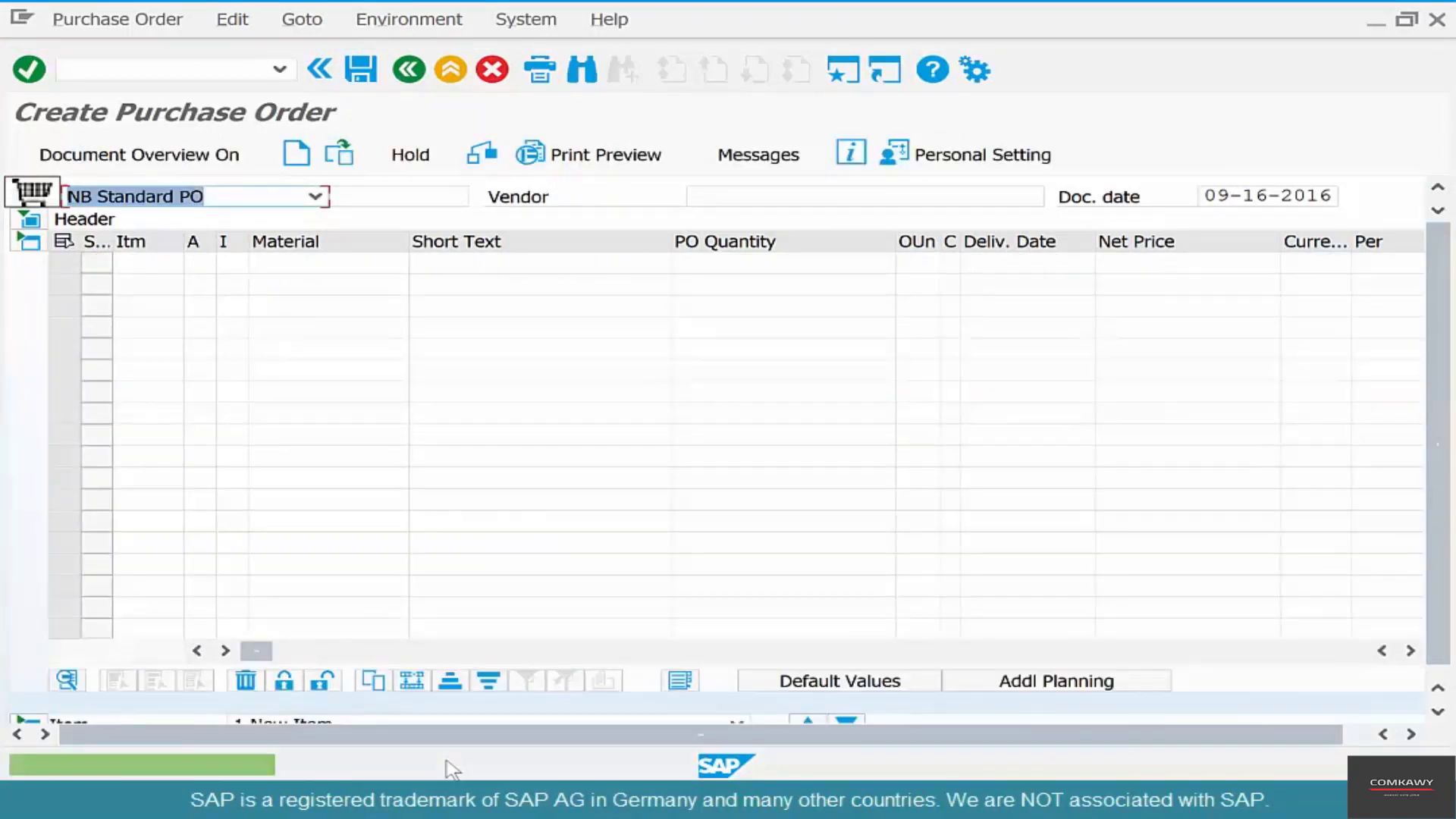
# Copy the new purchase order's number from the detailed confirmation message and return to SAP Easy Access
pyautogui.doubleClick(428, 768)
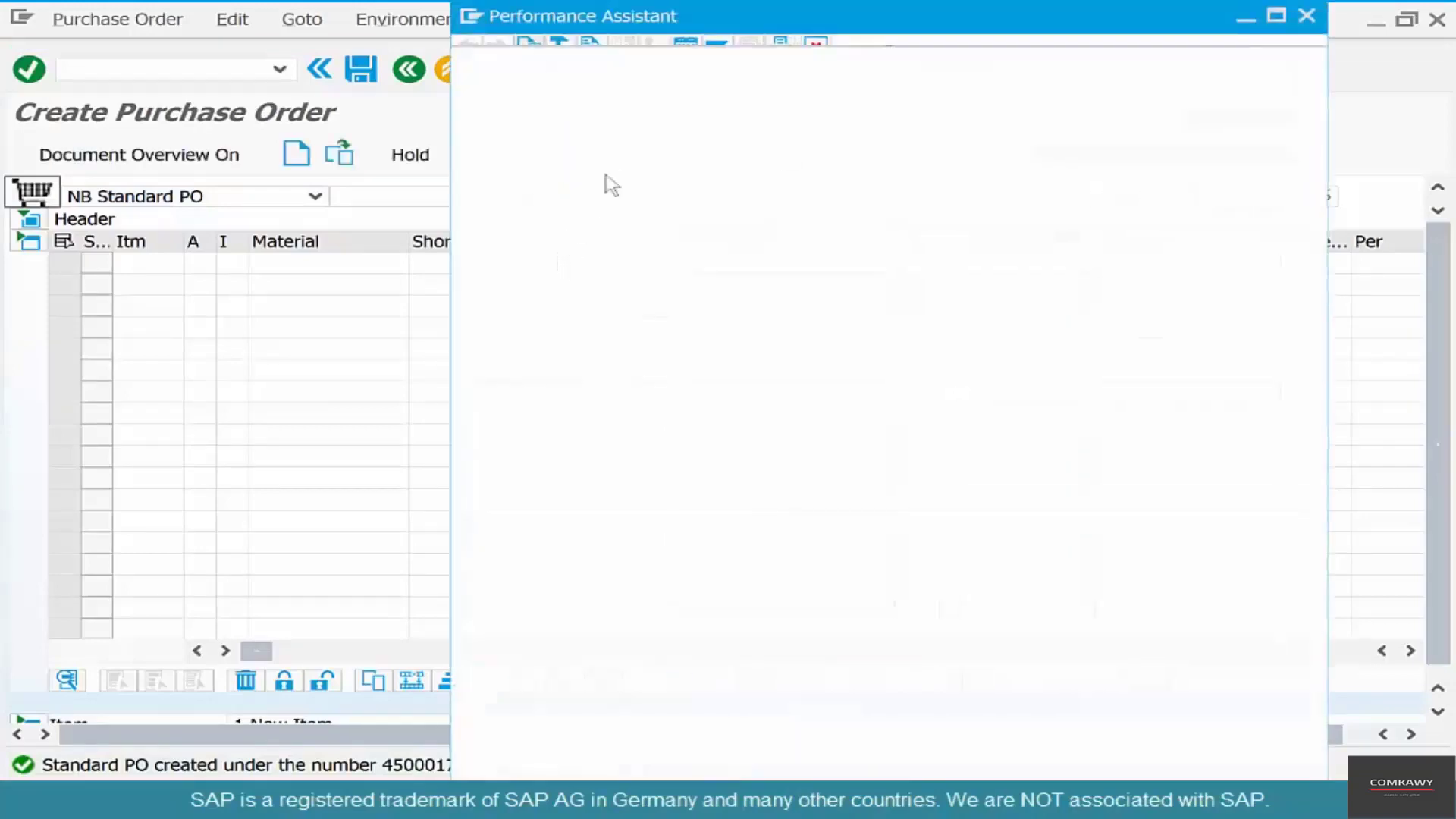
pyautogui.doubleClick(839, 65)
pyautogui.hotkey('ctrl', 'c')
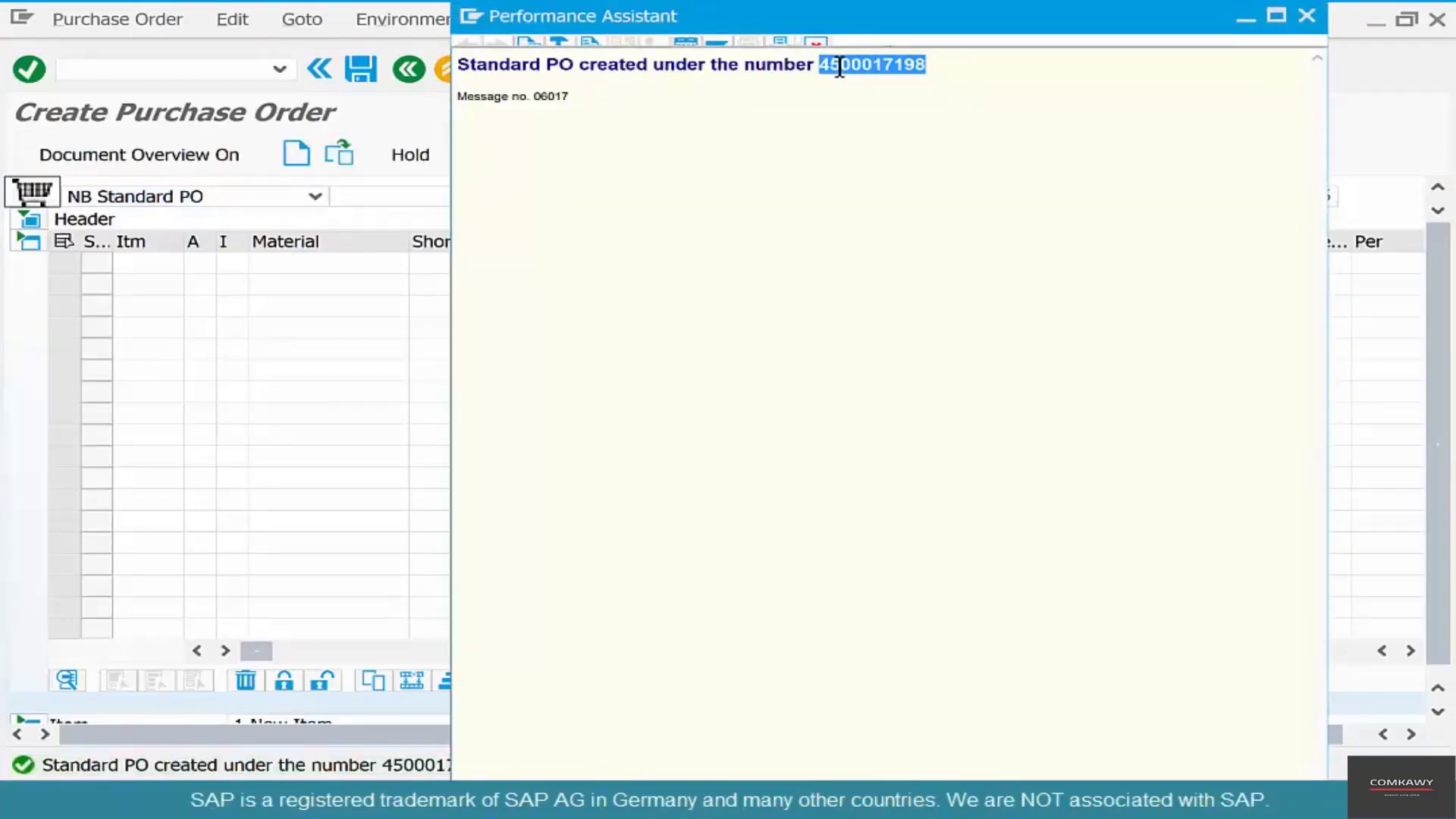
pyautogui.press('Escape')
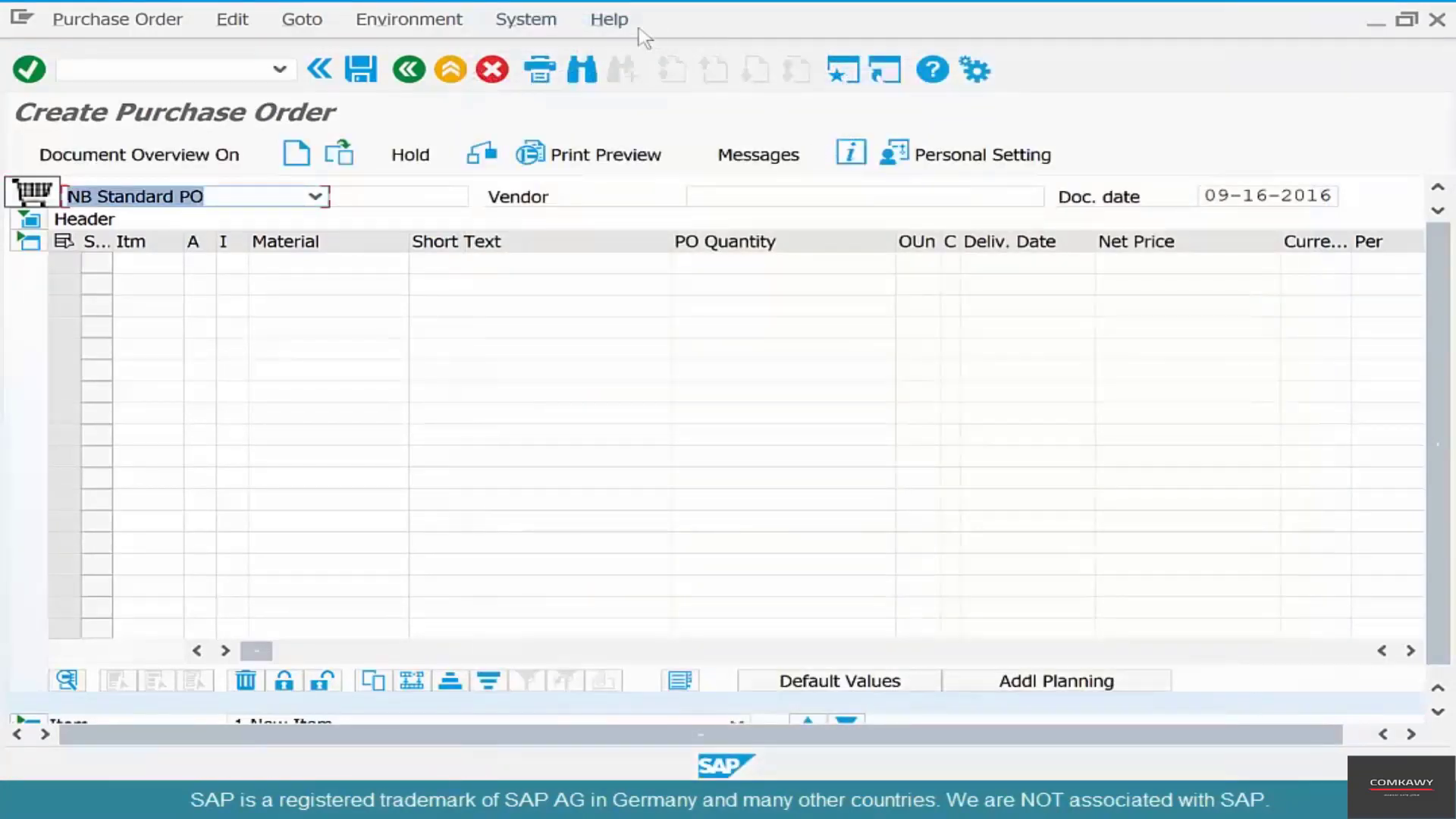
pyautogui.click(409, 71)
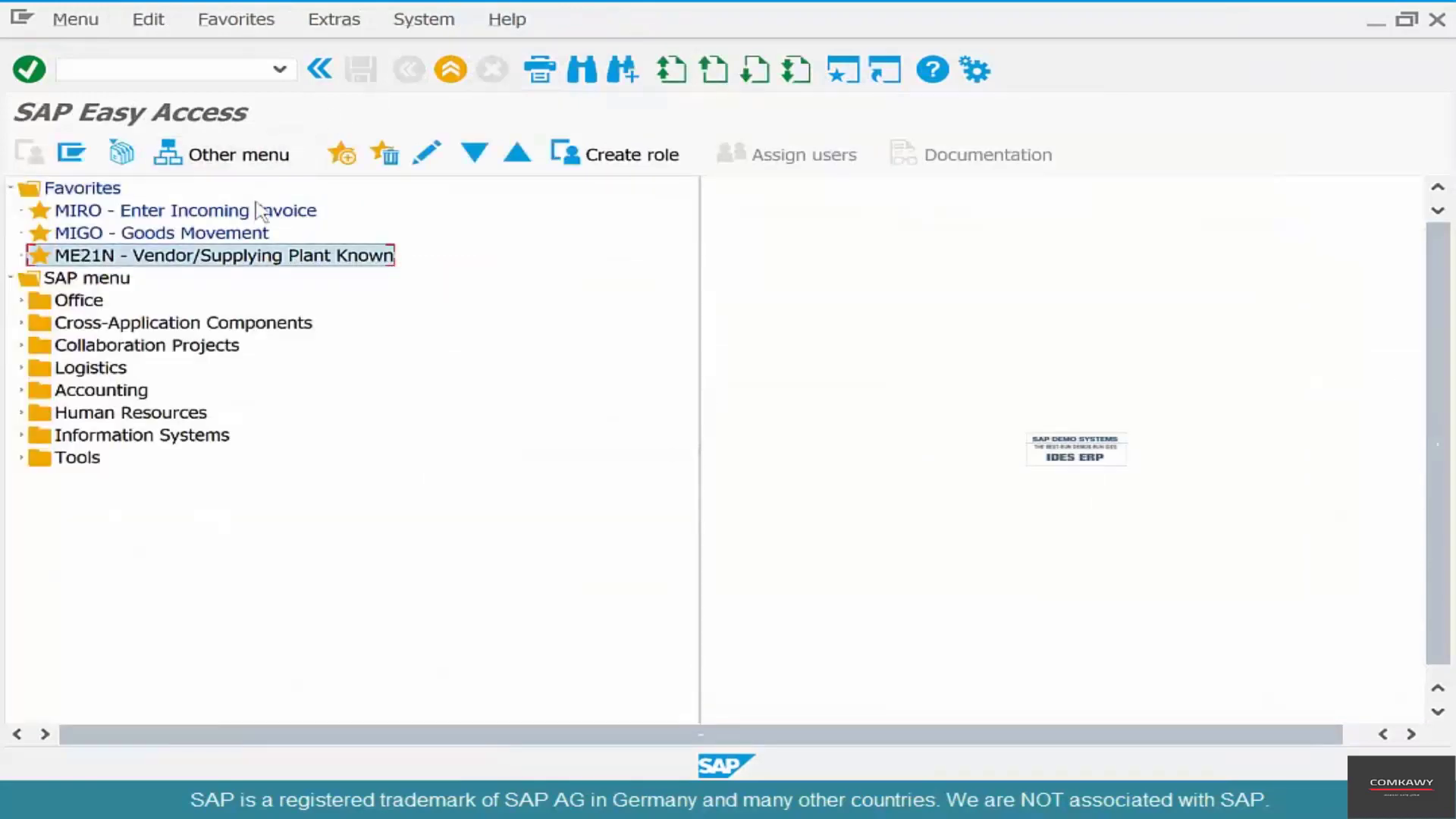
# Open MIGO goods movement and load the new purchase order for goods receipt using its copied number
pyautogui.doubleClick(240, 236)
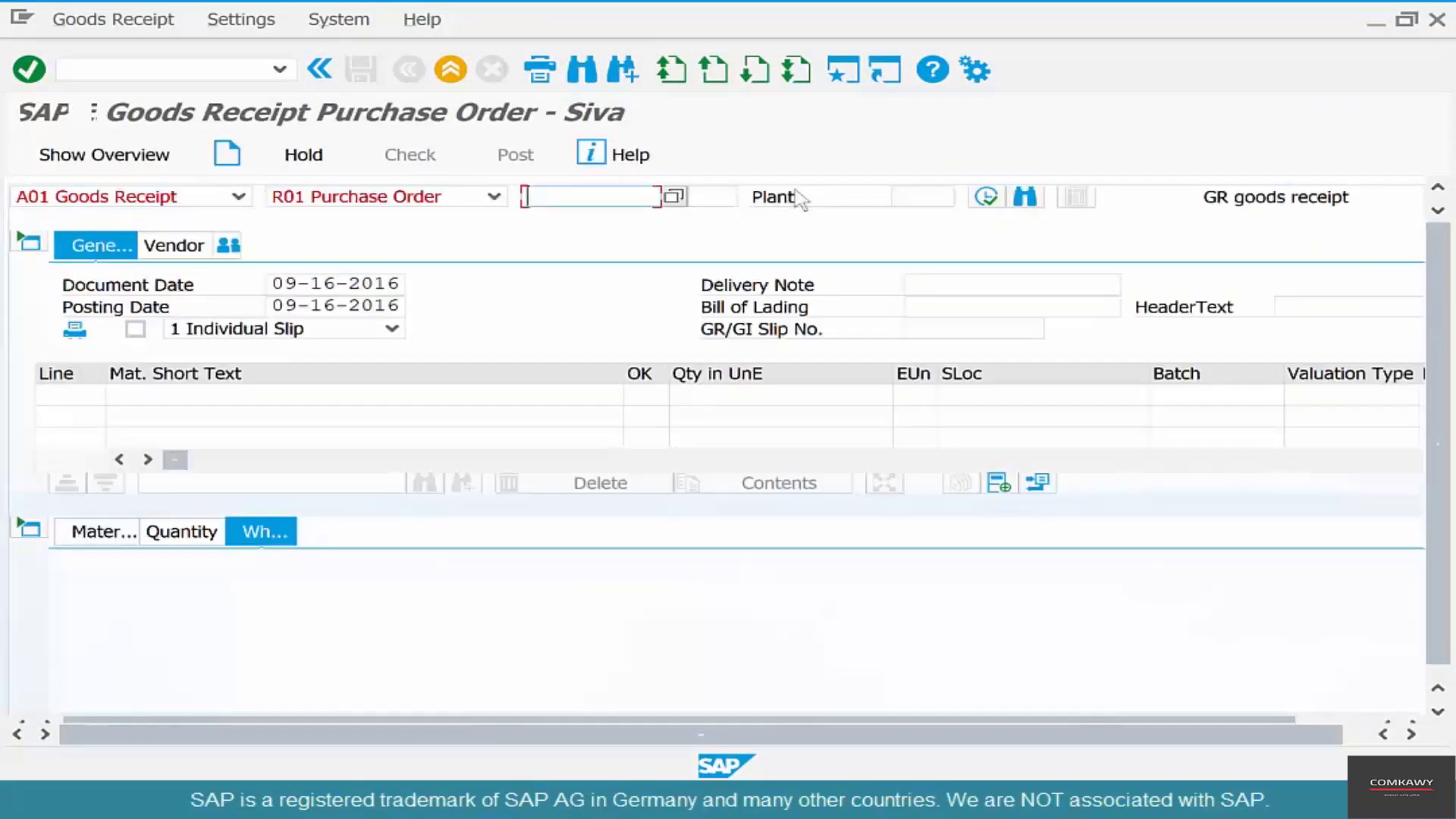
pyautogui.hotkey('ctrl', 'v')
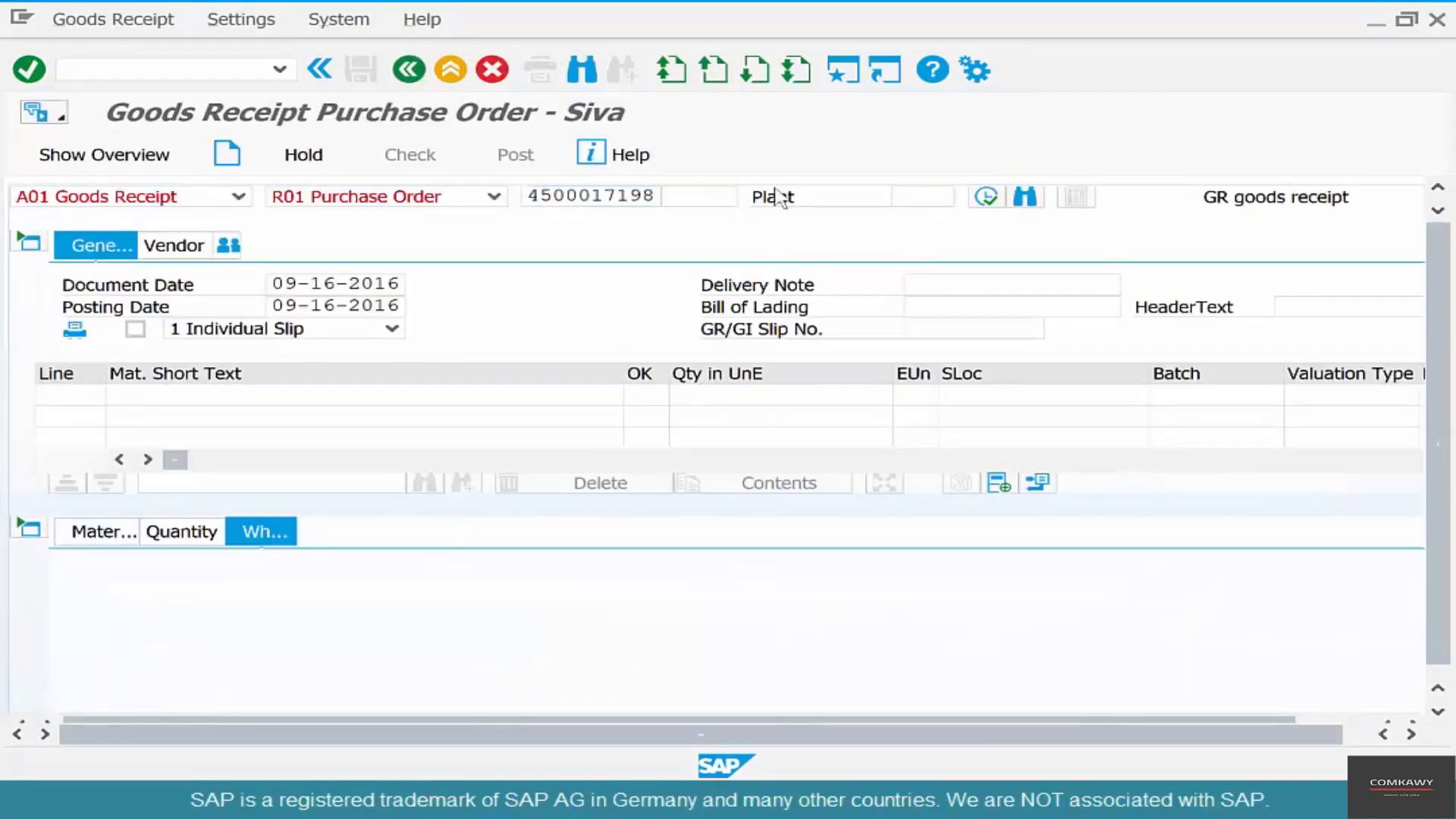
pyautogui.press('Return')
# Set the receipt item's storage location to coff (Coffee Beans)
pyautogui.scroll(-2, 323, 627)
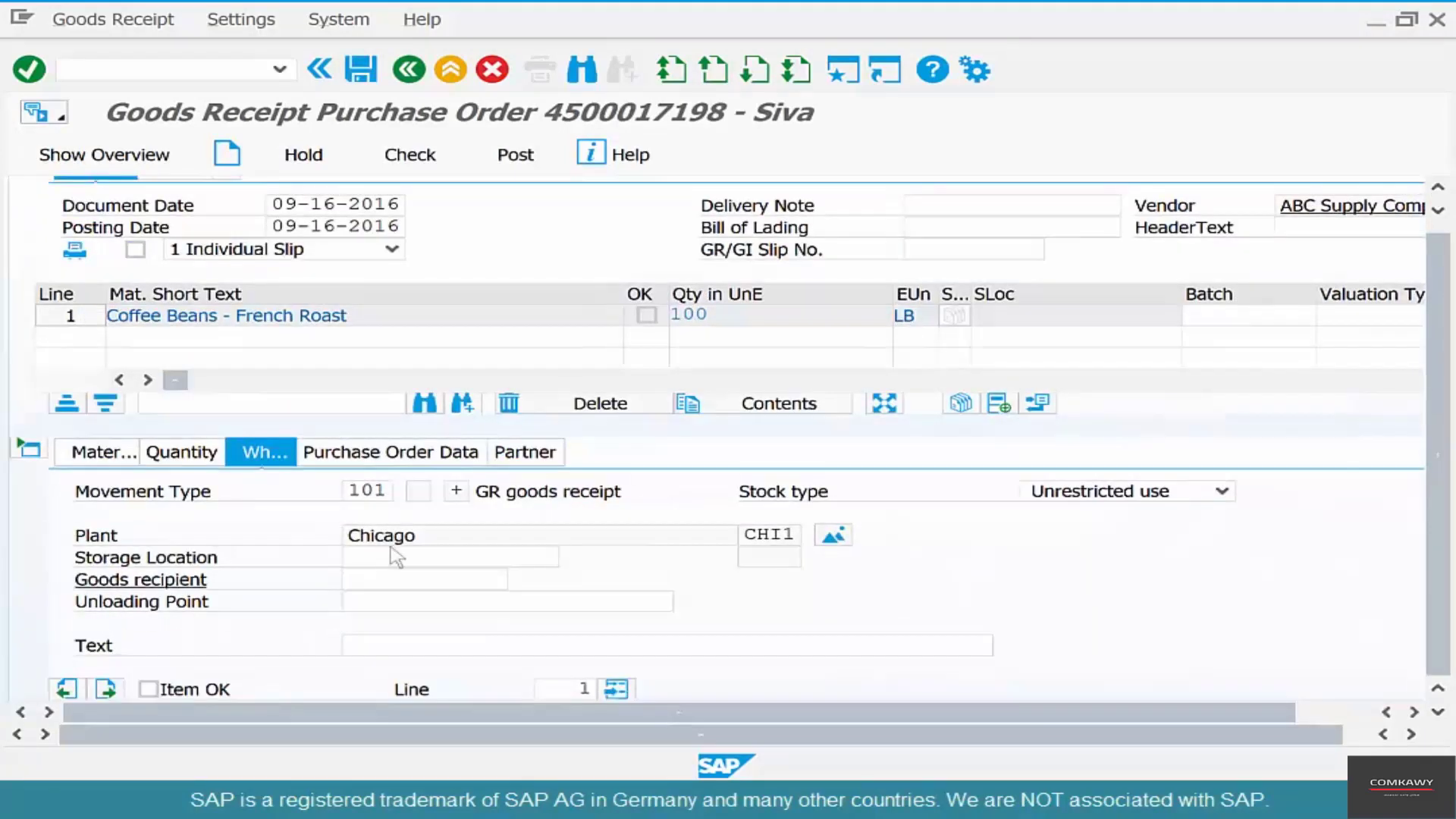
pyautogui.click(393, 560)
pyautogui.write('coff')
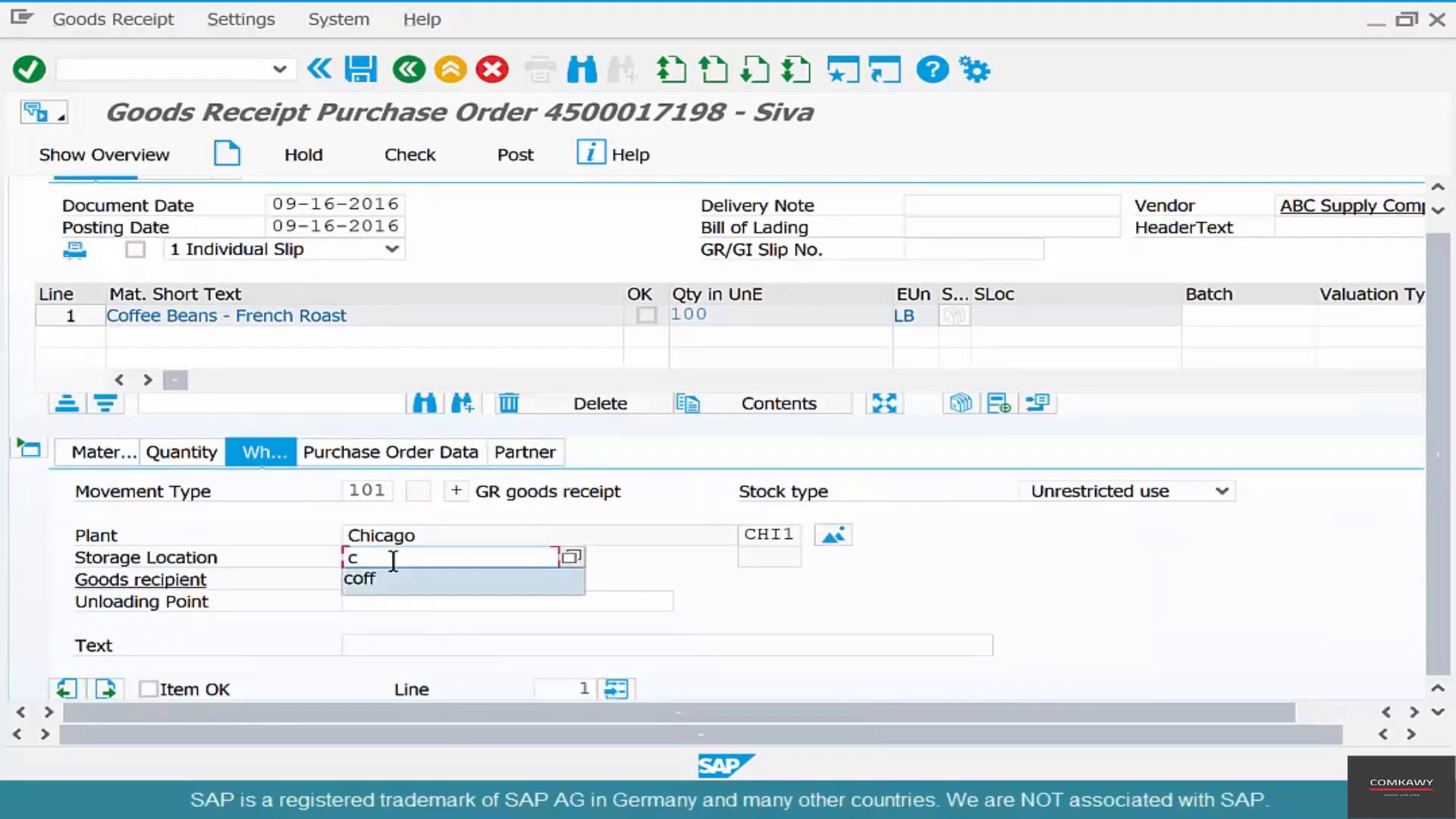
pyautogui.press('Down')
pyautogui.press('Return')
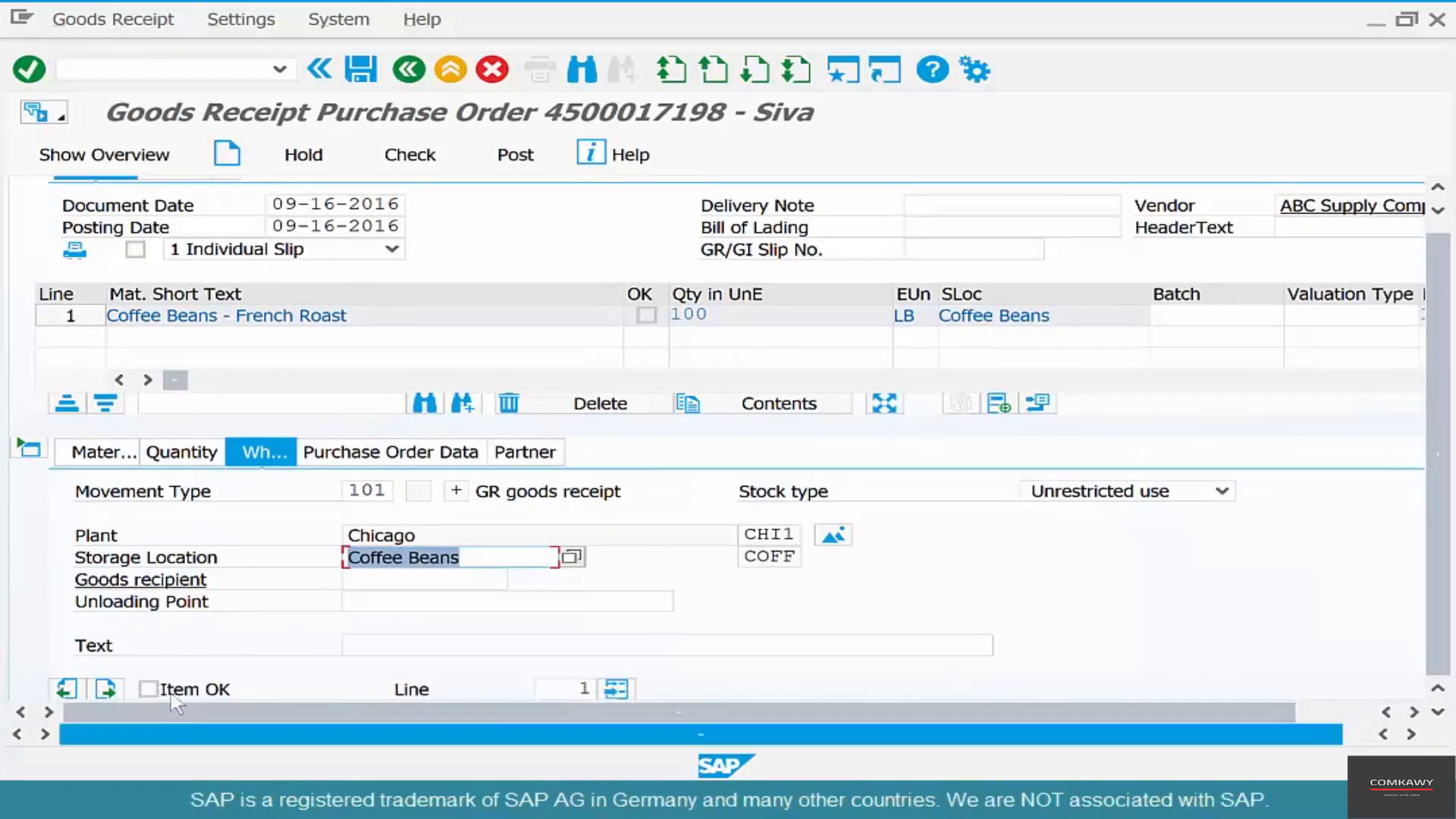
# Mark the coffee beans item as OK, check its quantity, and post the goods receipt before returning to SAP Easy Access
pyautogui.click(172, 690)
pyautogui.click(186, 451)
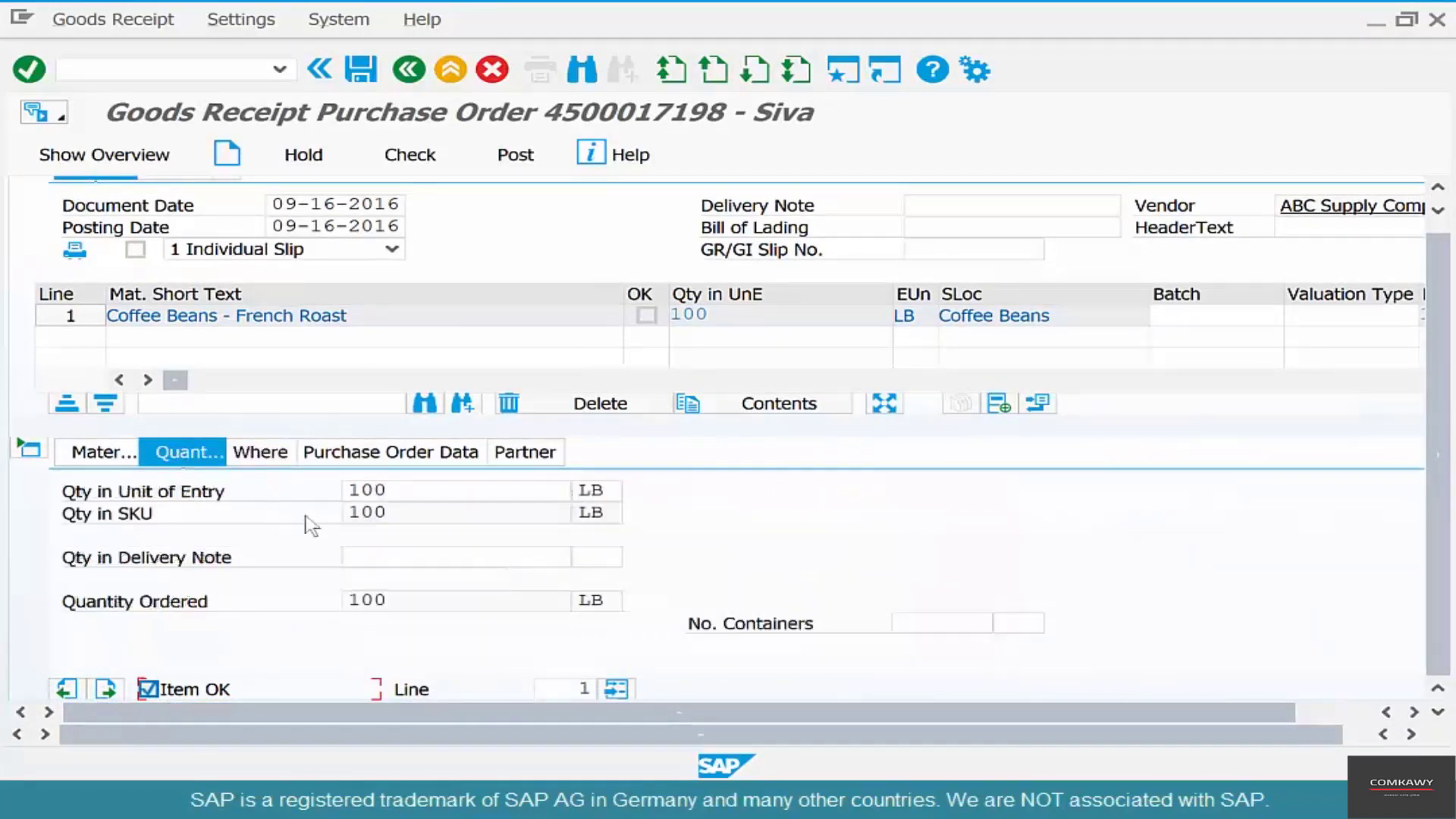
pyautogui.click(368, 69)
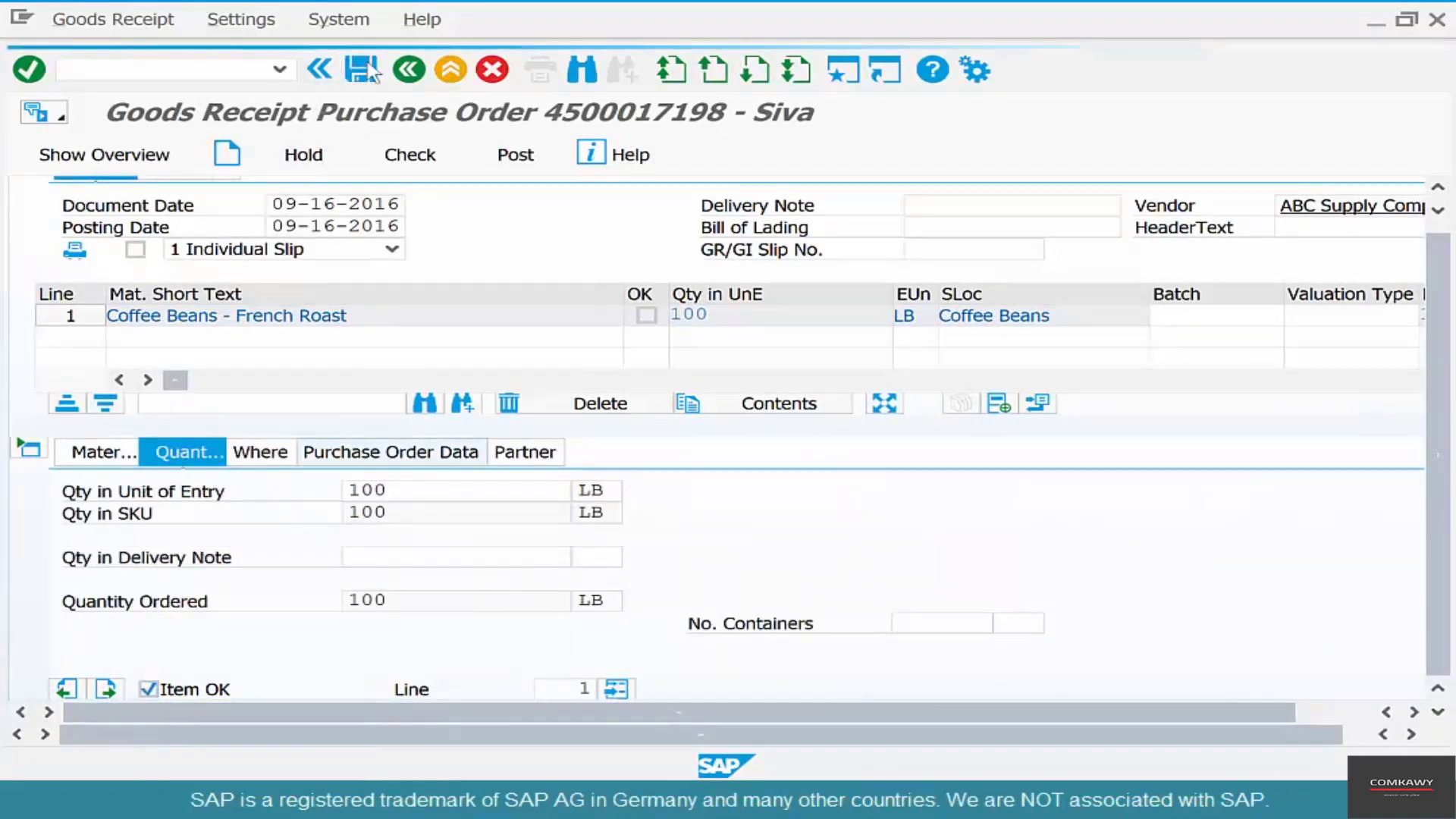
pyautogui.click(410, 76)
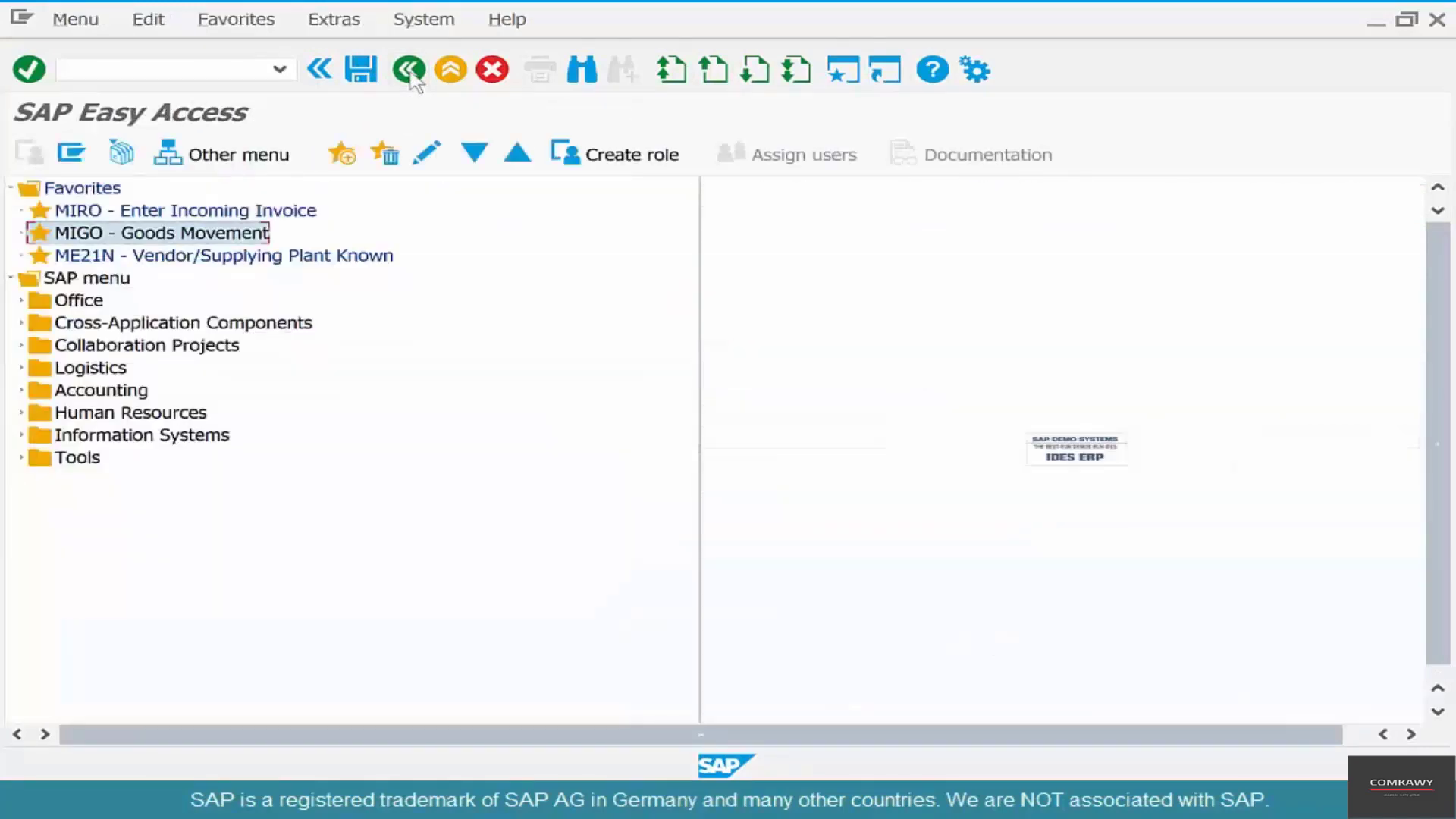
# Open MIRO to enter an incoming invoice and set the document date to 09-16-2016
pyautogui.doubleClick(267, 211)
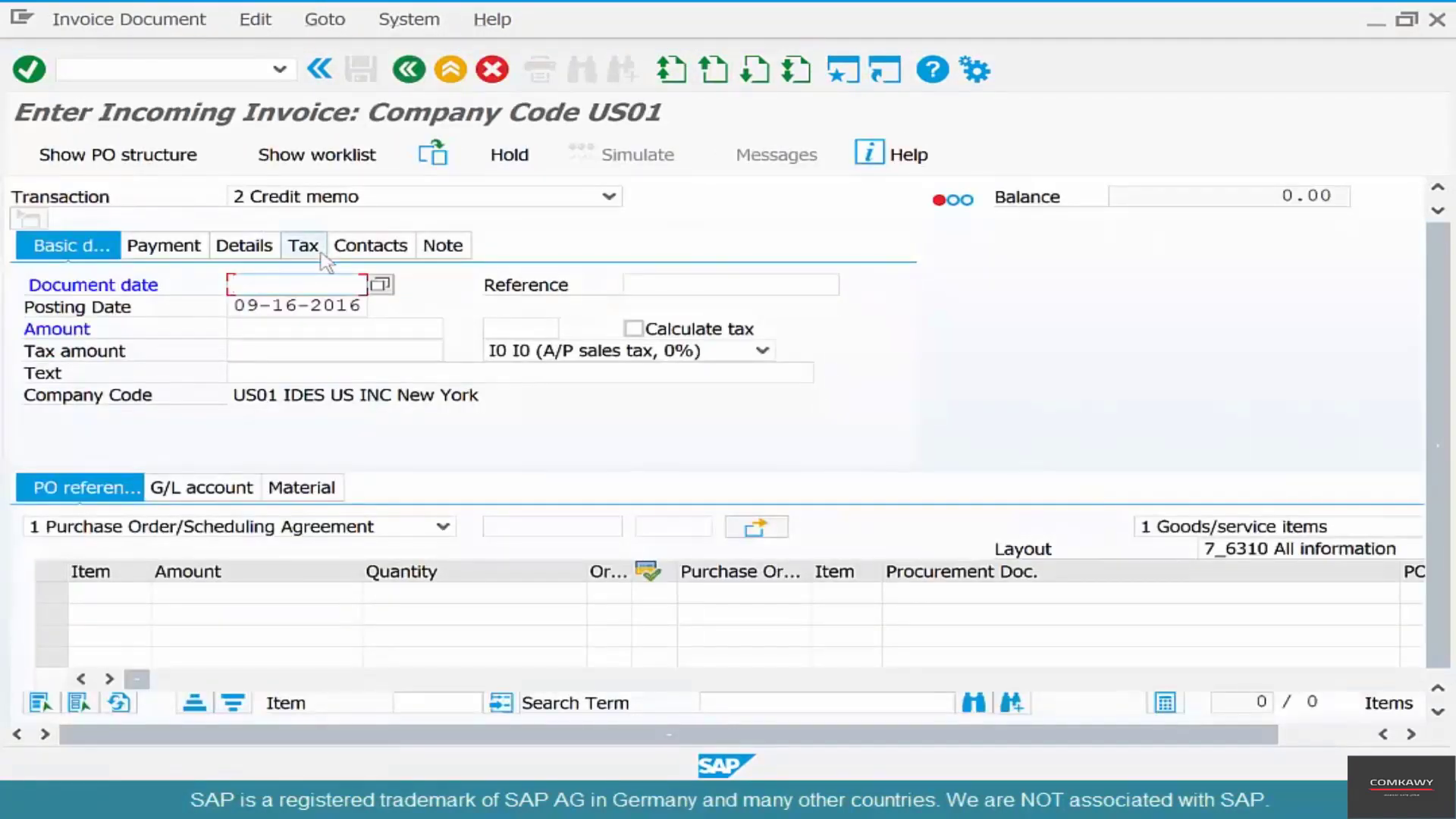
pyautogui.press('Down')
pyautogui.press('Down')
pyautogui.press('Return')
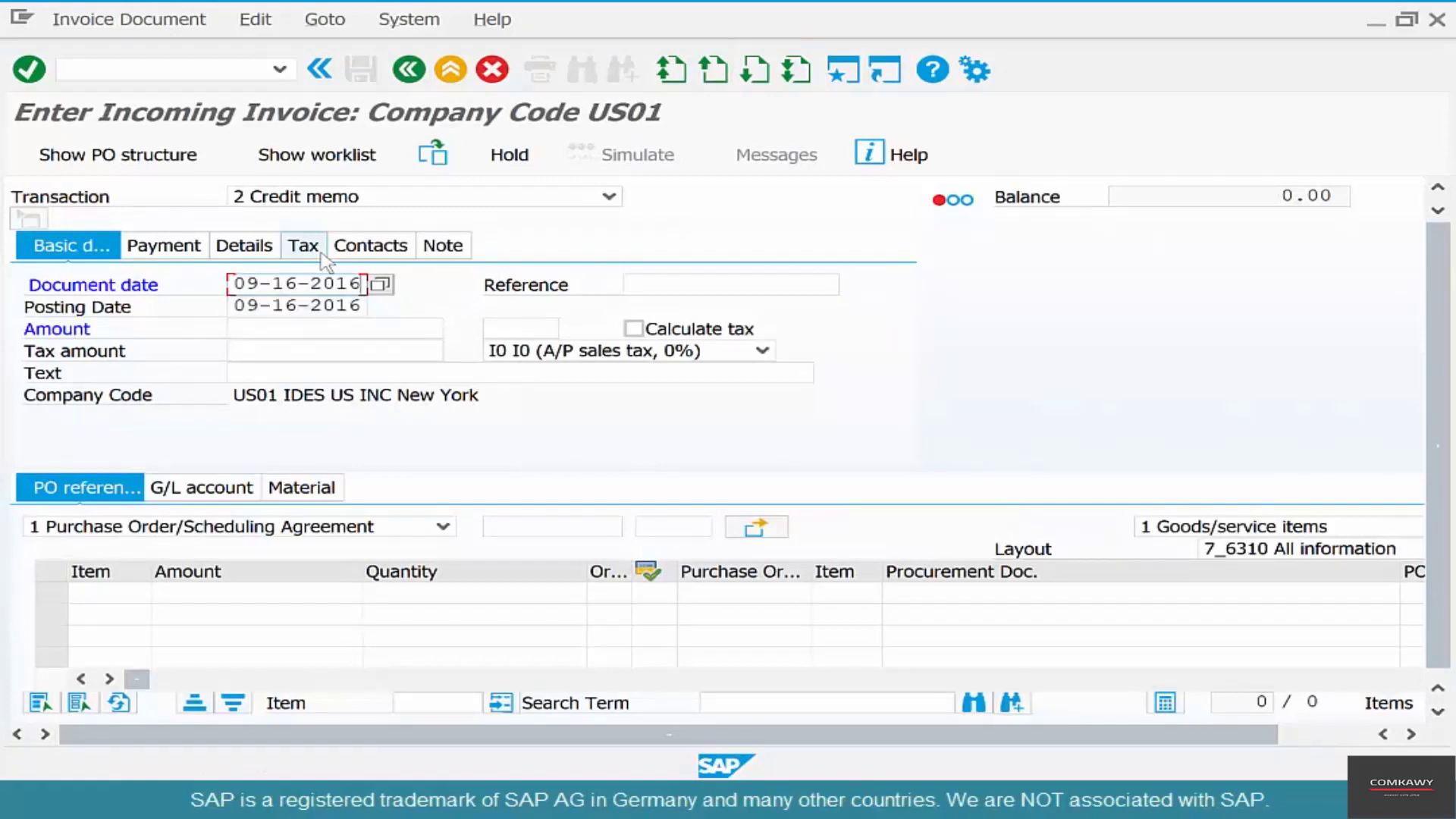
# Reference the new purchase order by its number and change the transaction type to 1 Invoice
pyautogui.click(512, 526)
pyautogui.write('4500017198')
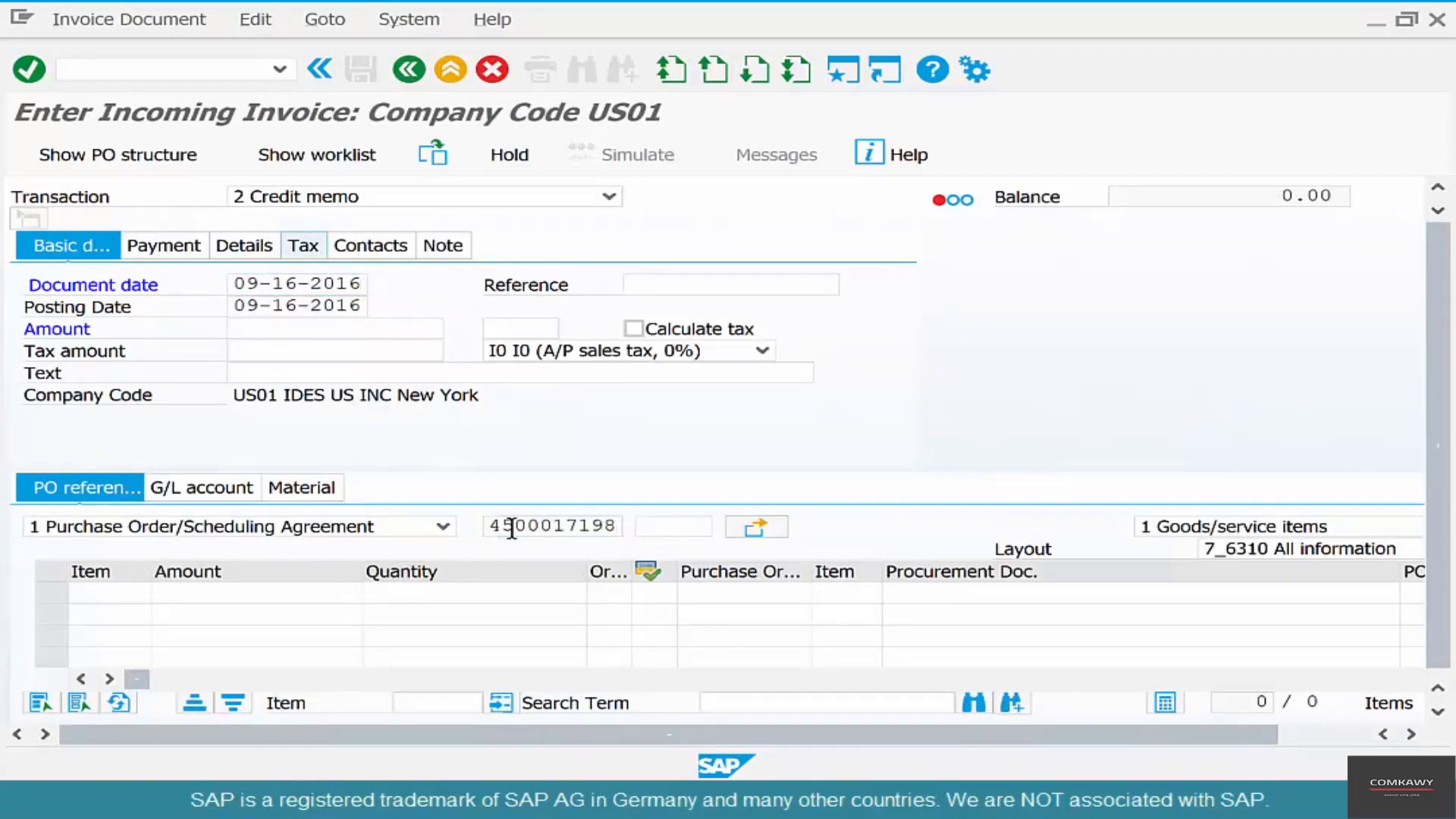
pyautogui.press('Return')
pyautogui.click(377, 199)
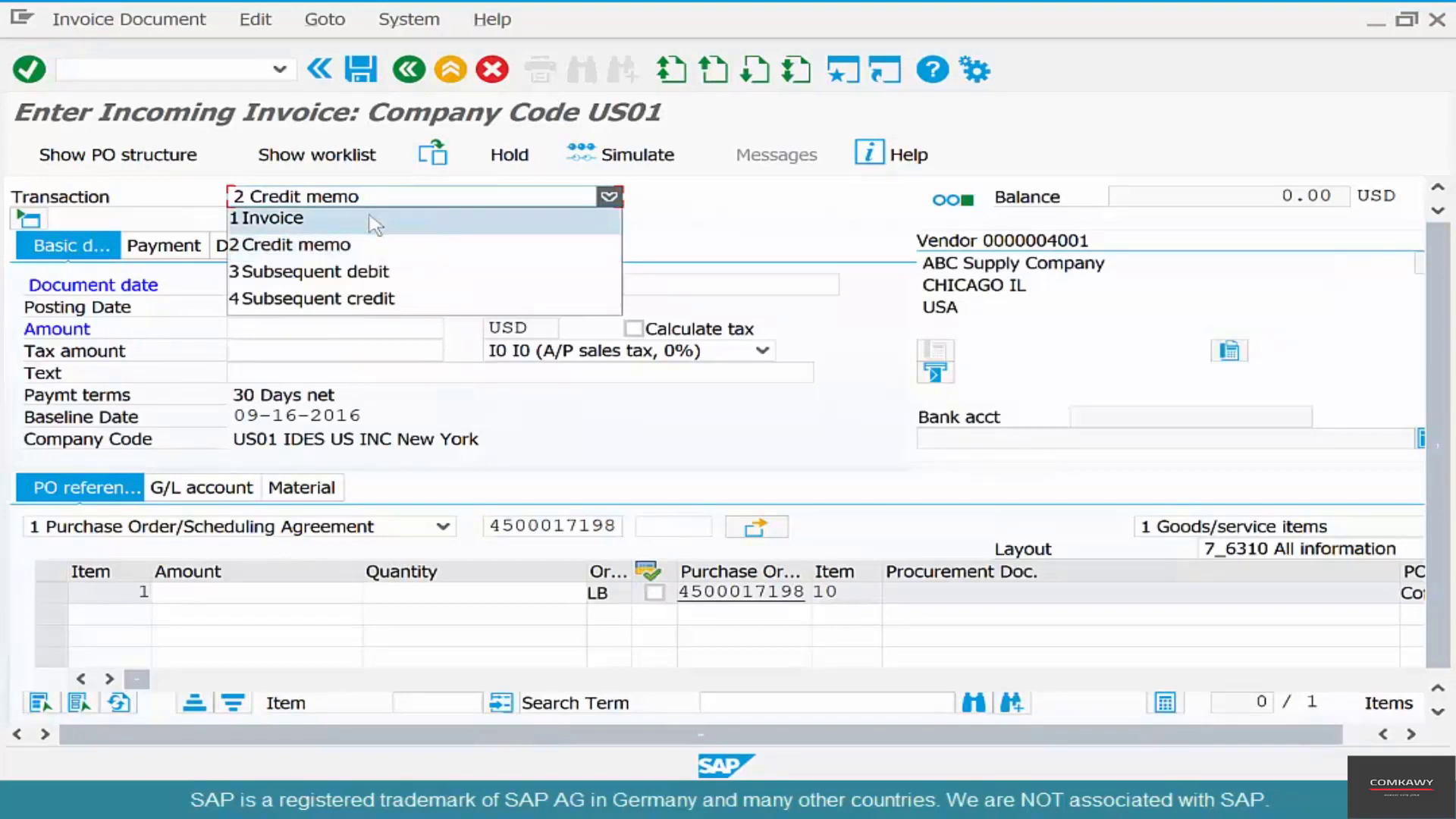
pyautogui.click(375, 224)
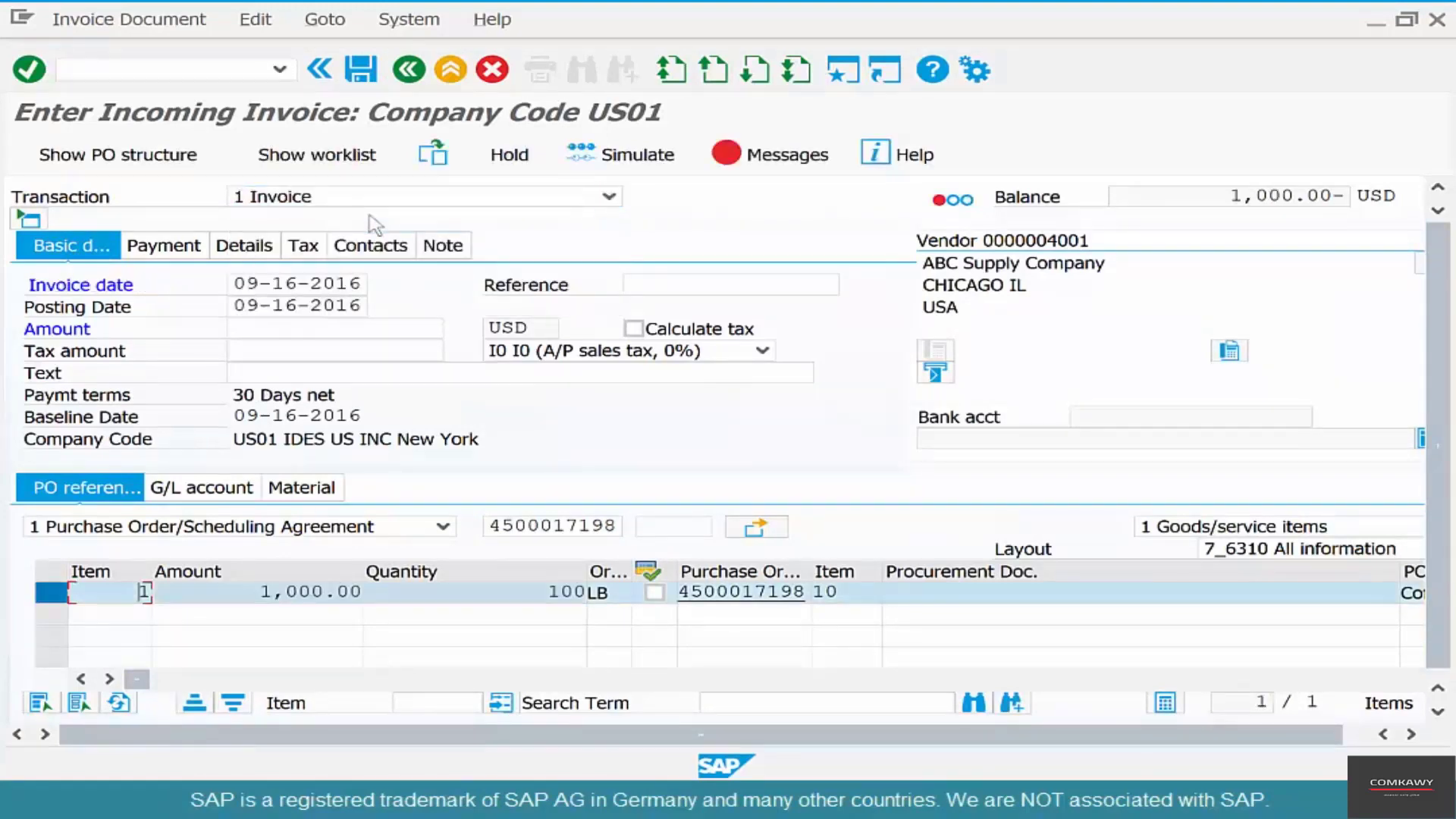
# Set the invoice amount to 1000 USD and post the invoice
pyautogui.click(362, 331)
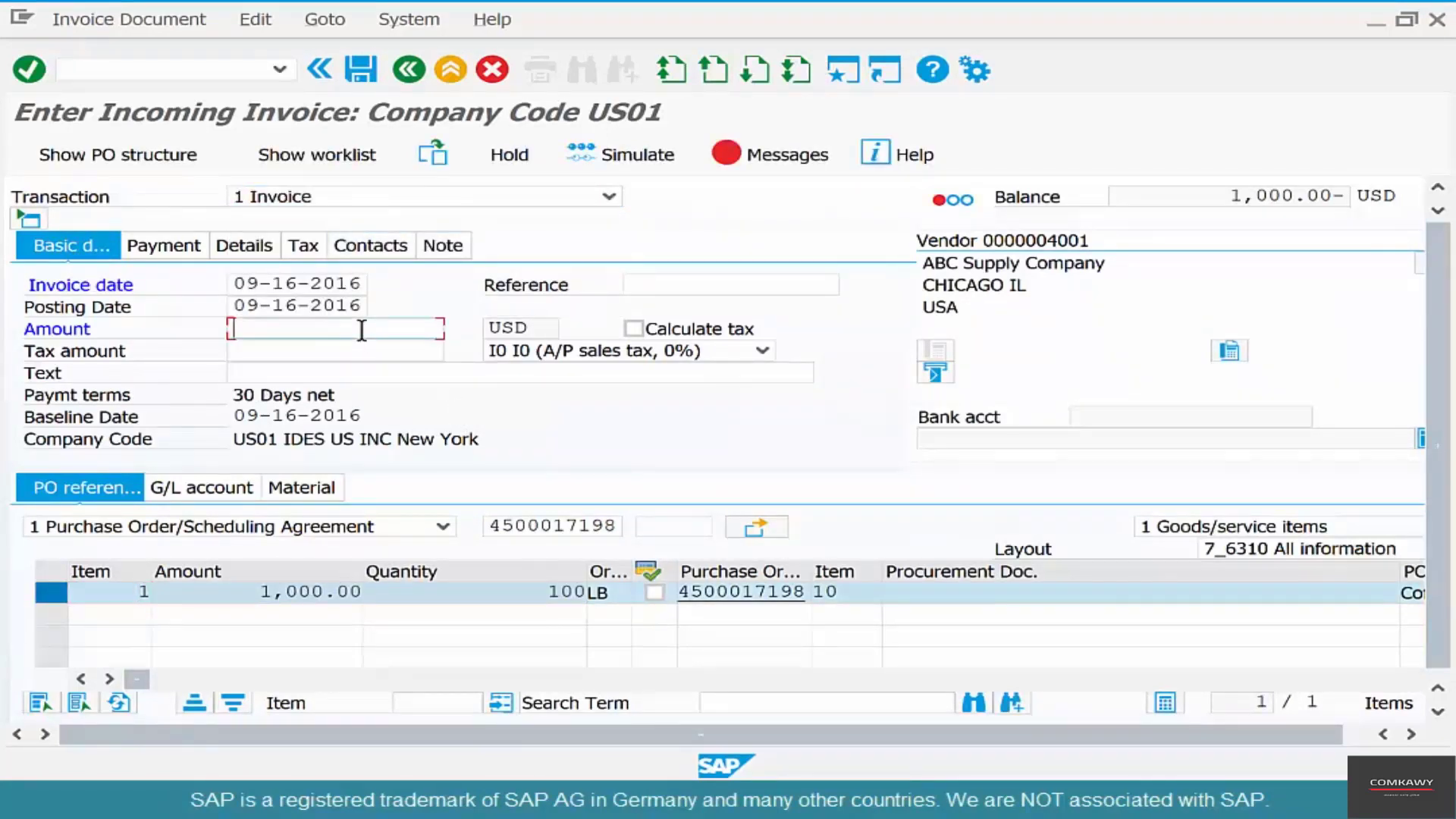
pyautogui.write('1000')
pyautogui.press('Return')
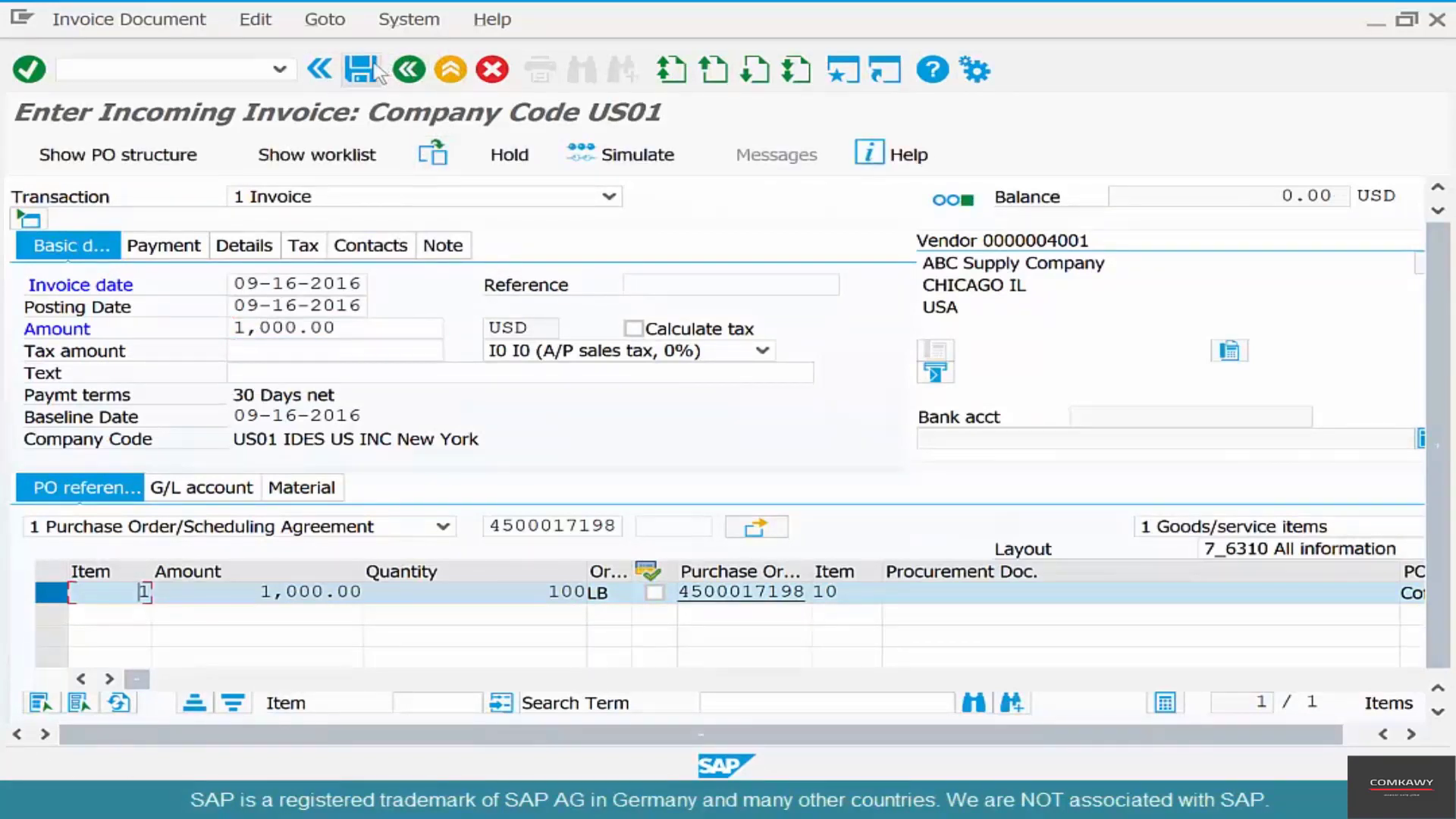
pyautogui.hotkey('alt', 'Tab')
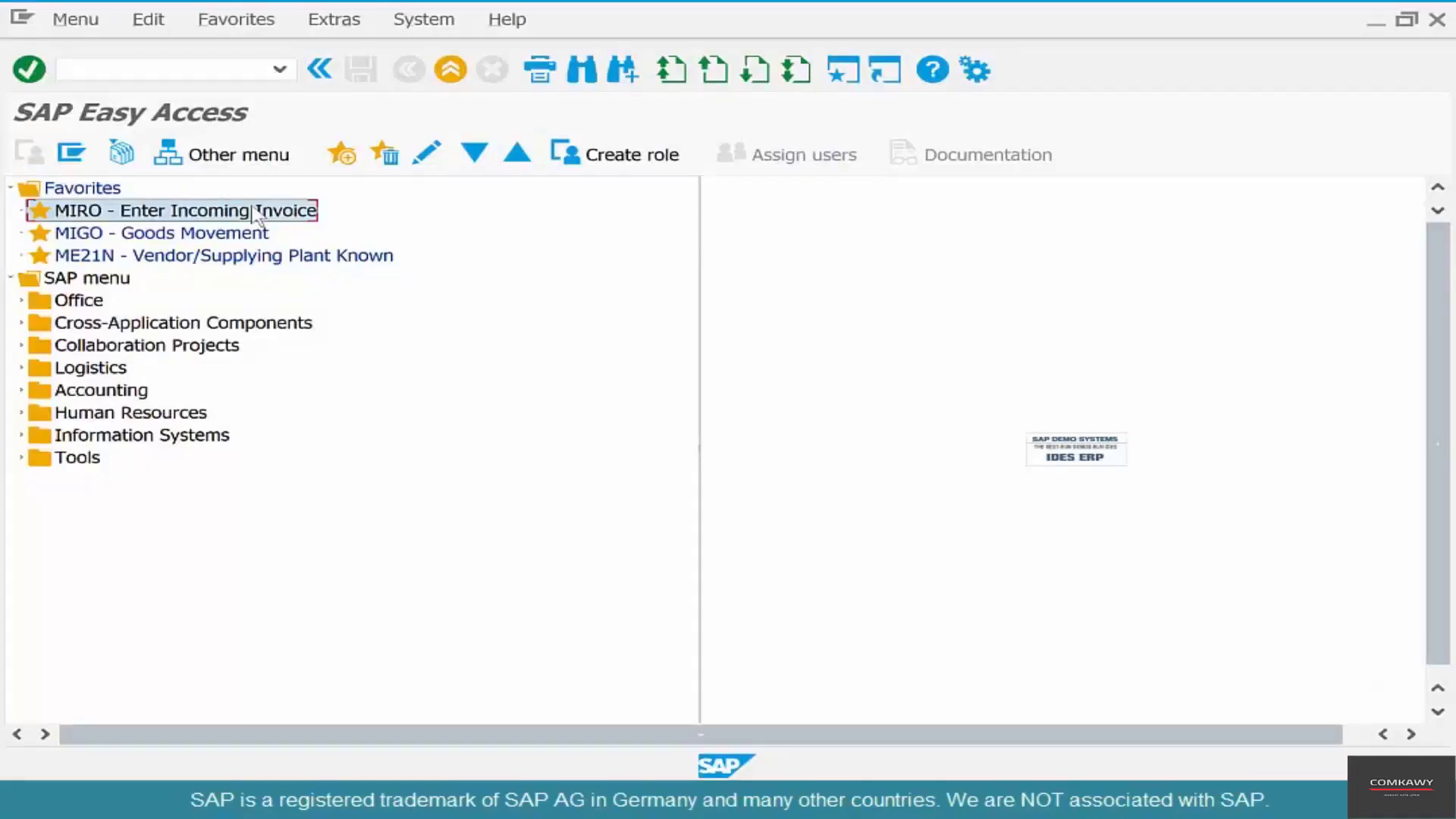
# Open another MIRO document as a 3 Subsequent debit with invoice date 09-16-2016
pyautogui.doubleClick(258, 211)
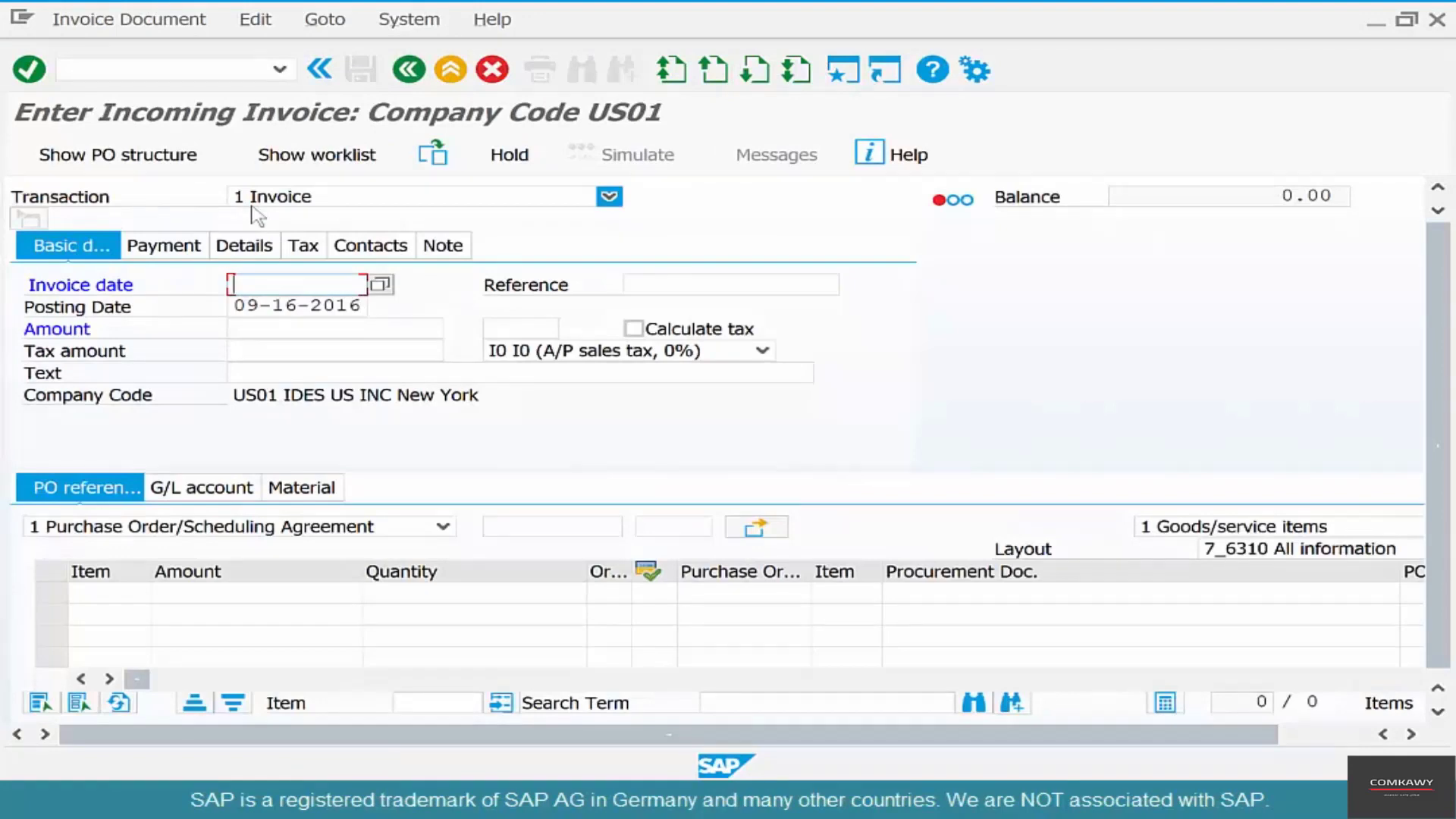
pyautogui.click(326, 199)
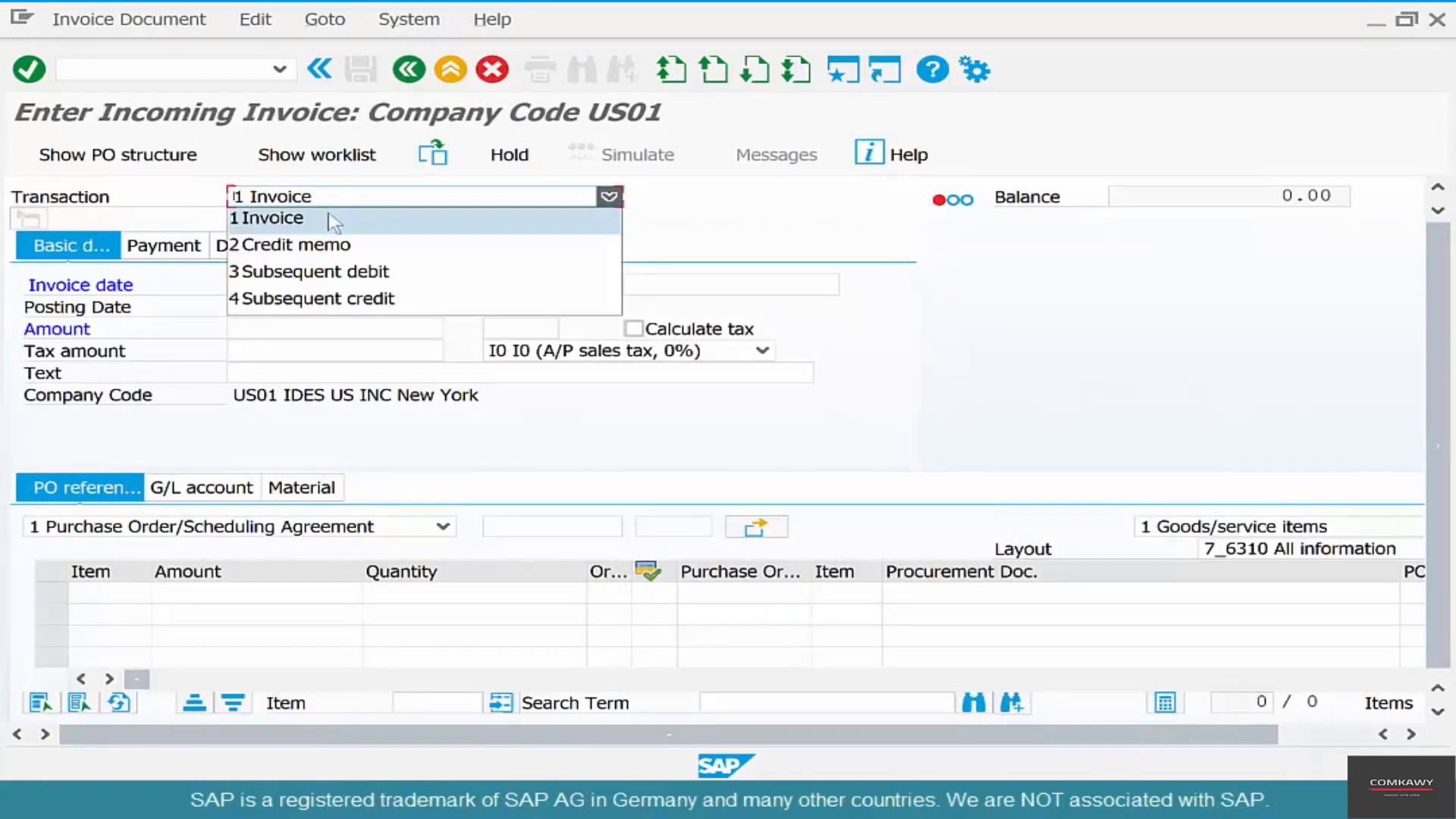
pyautogui.click(433, 280)
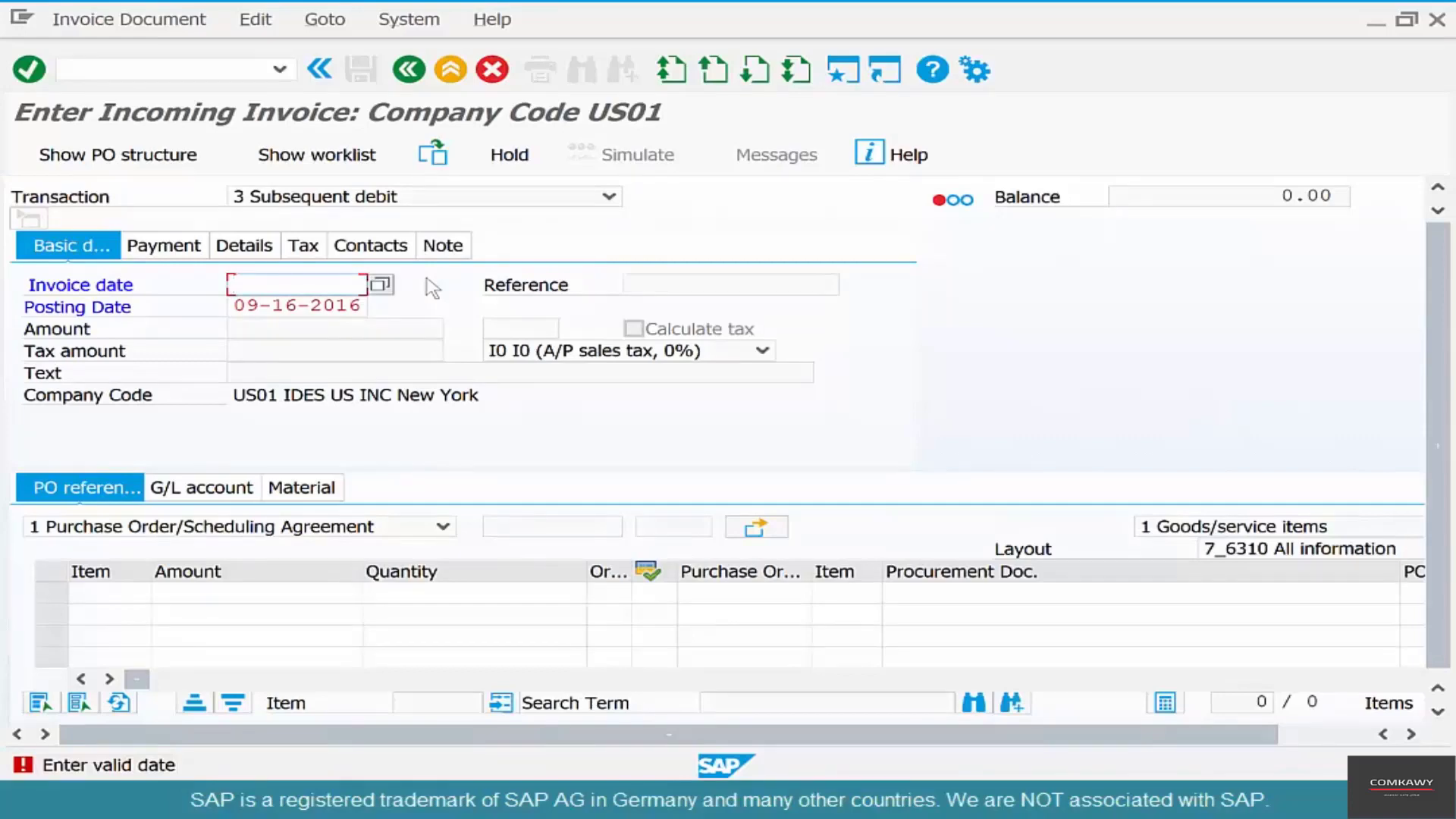
pyautogui.press('Down')
pyautogui.press('Return')
pyautogui.press('Return')
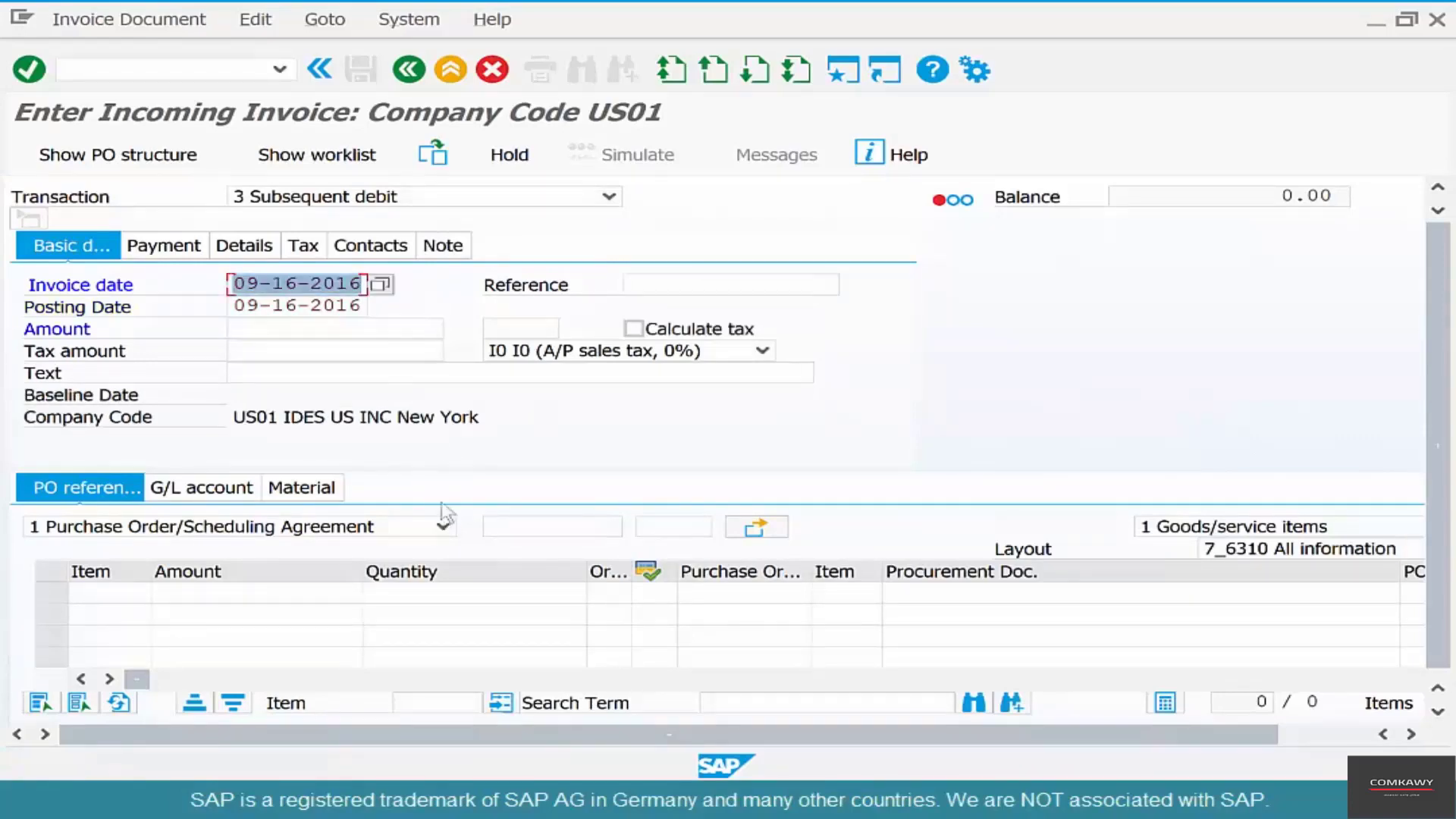
# Load the same purchase order into the subsequent debit by its number and set the item amount to 100
pyautogui.click(534, 525)
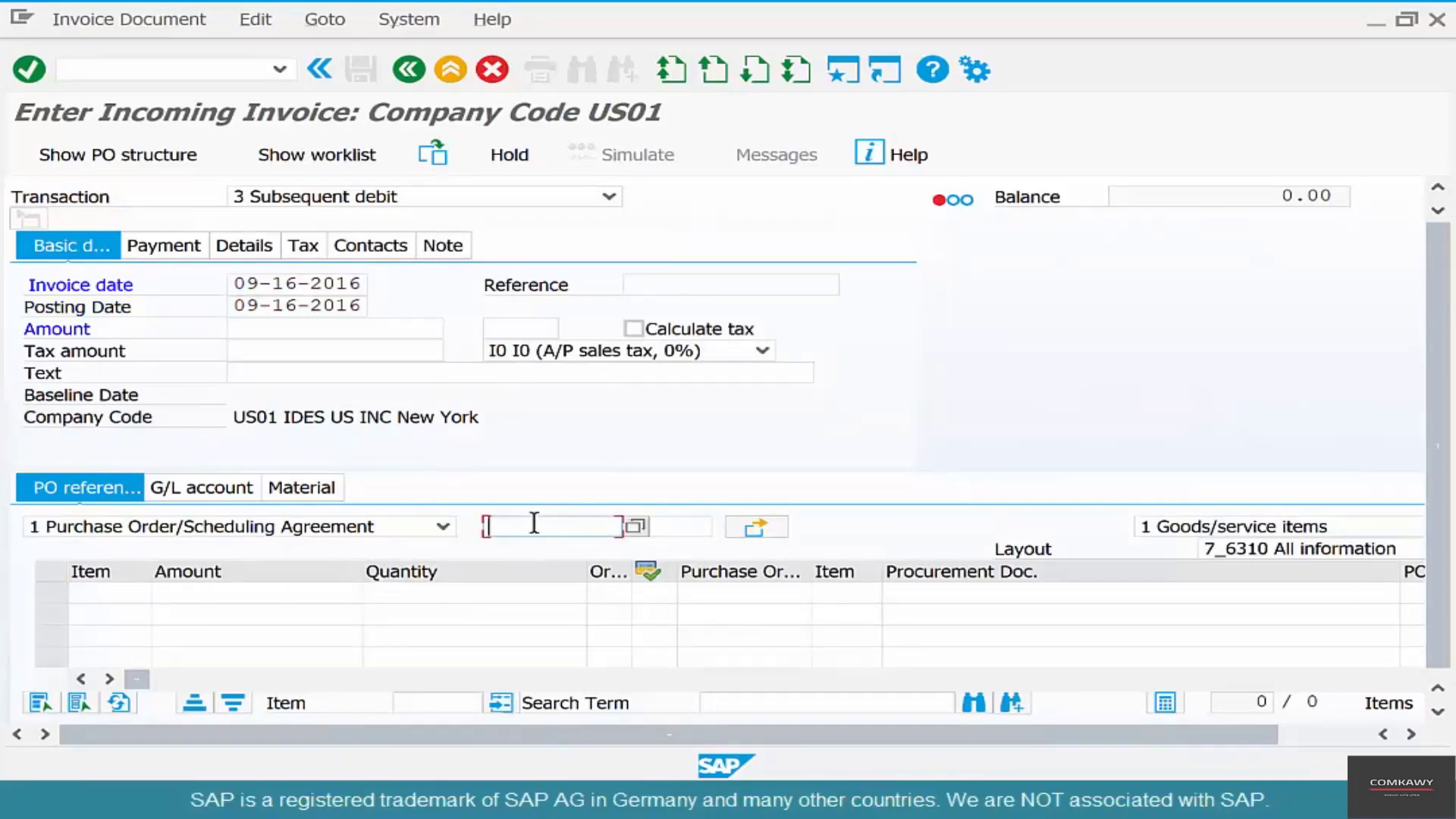
pyautogui.write('4500017198')
pyautogui.press('Return')
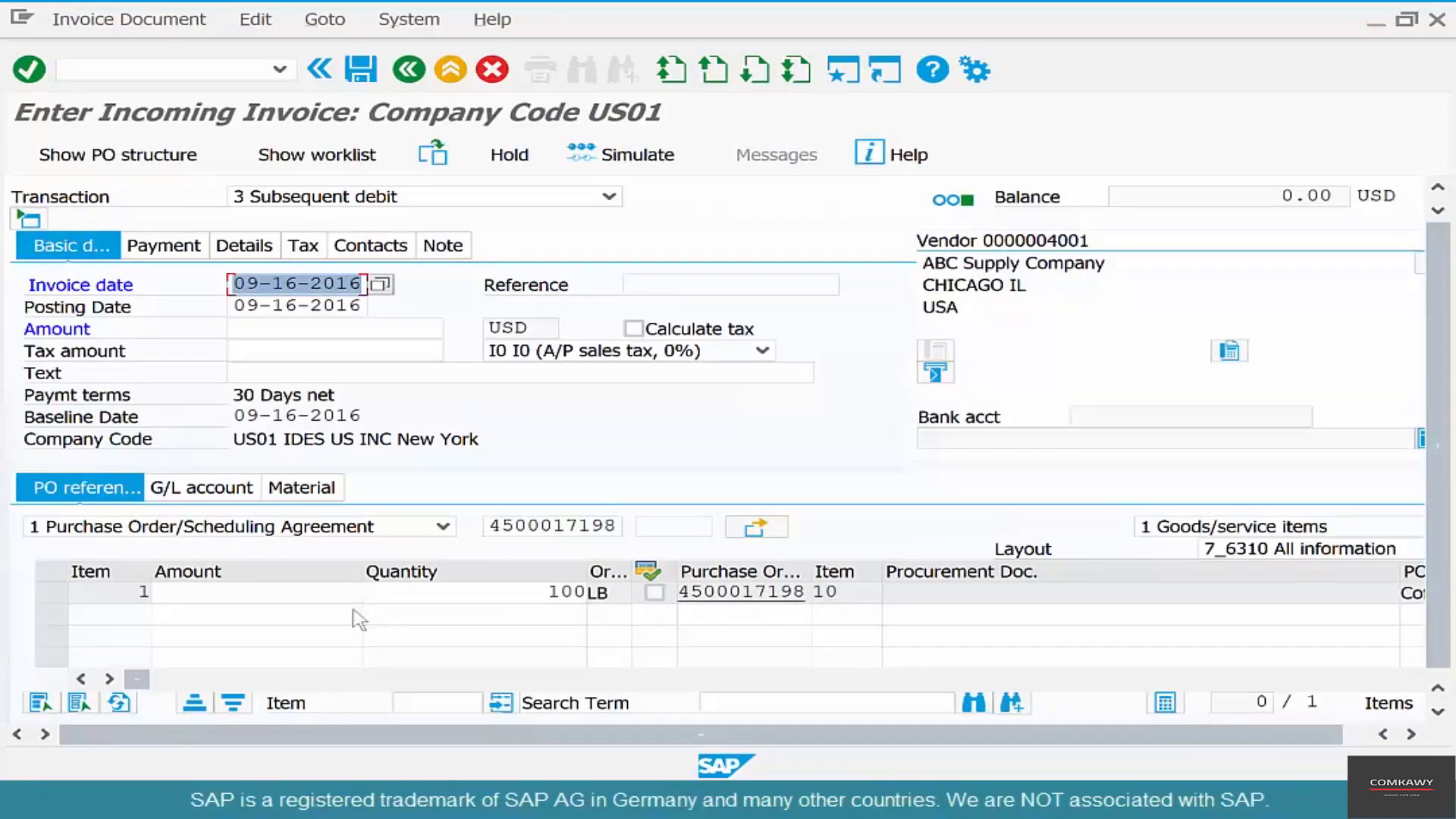
pyautogui.click(305, 592)
pyautogui.write('100')
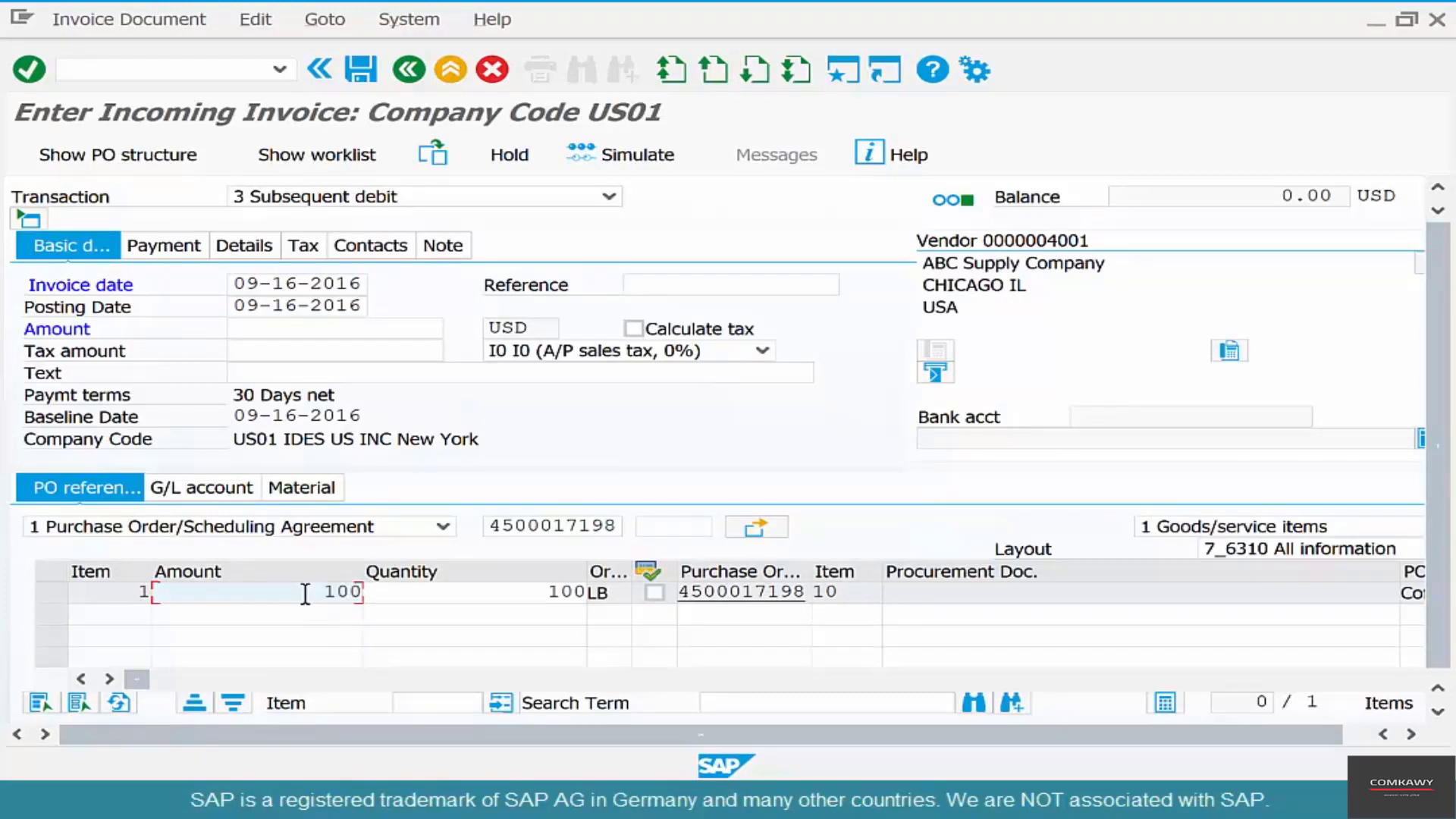
# Set the subsequent debit's header amount to 100 USD to match the item amount and post the document
pyautogui.press('Return')
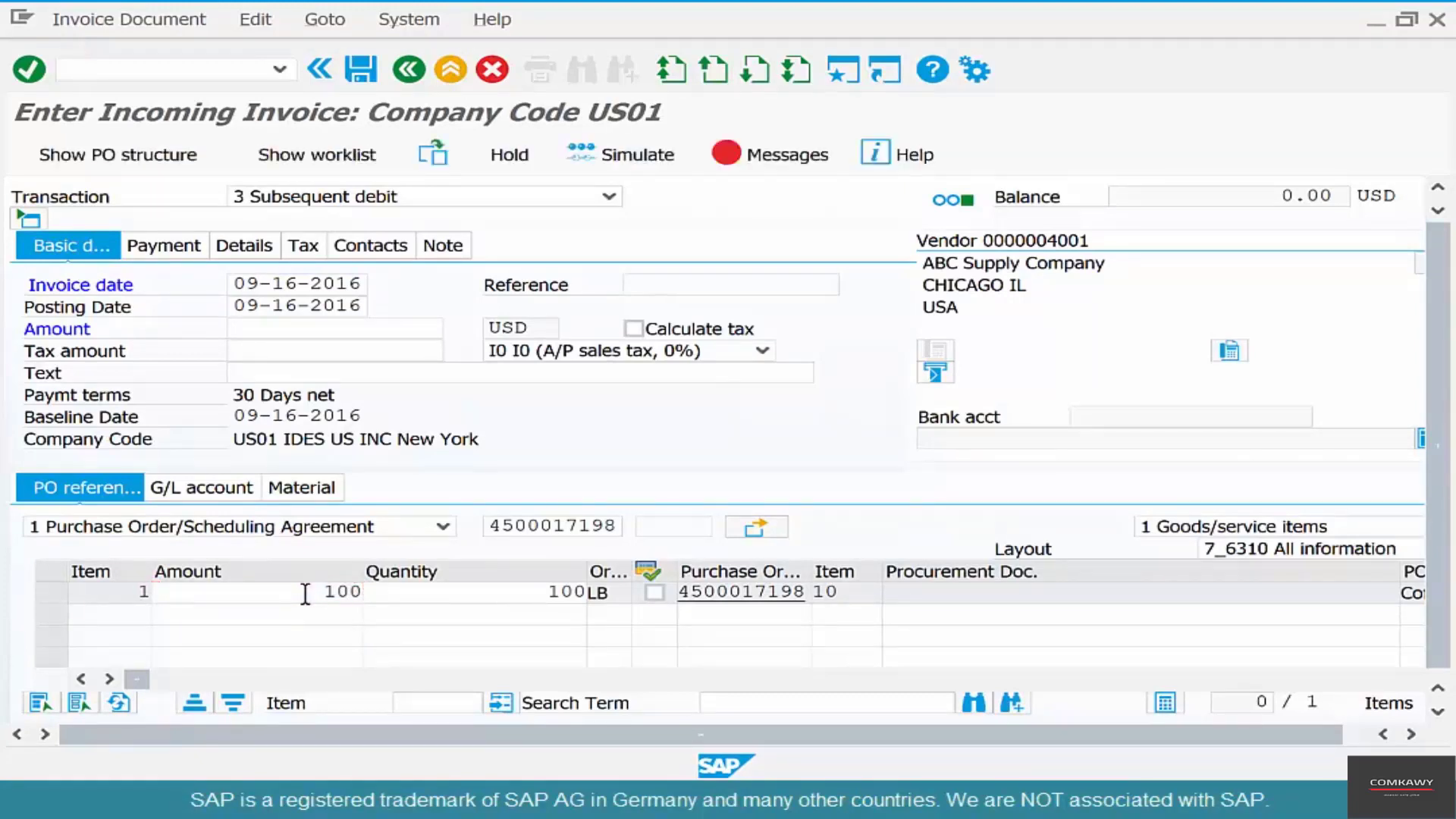
pyautogui.click(278, 329)
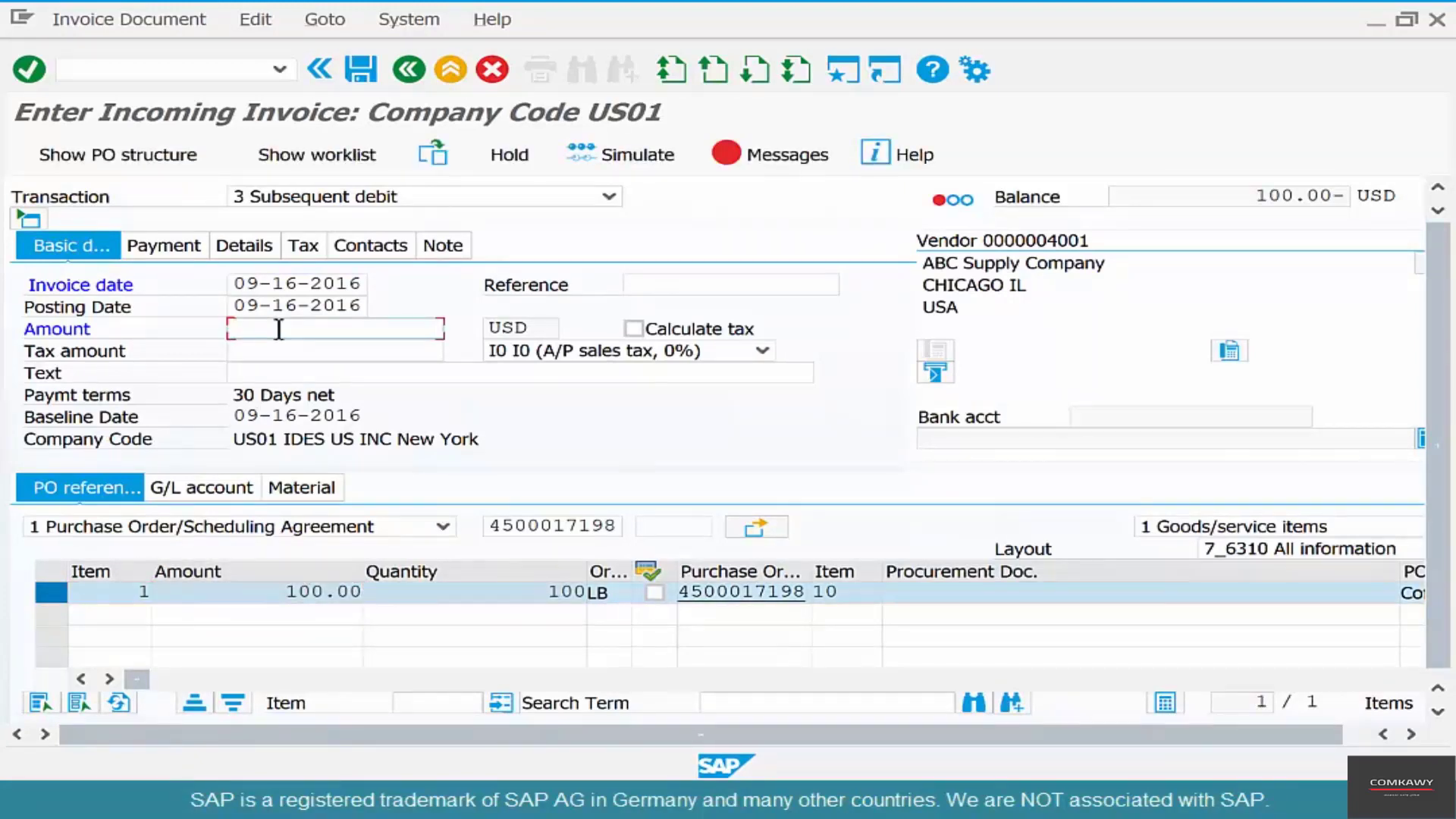
pyautogui.write('100')
pyautogui.press('Return')
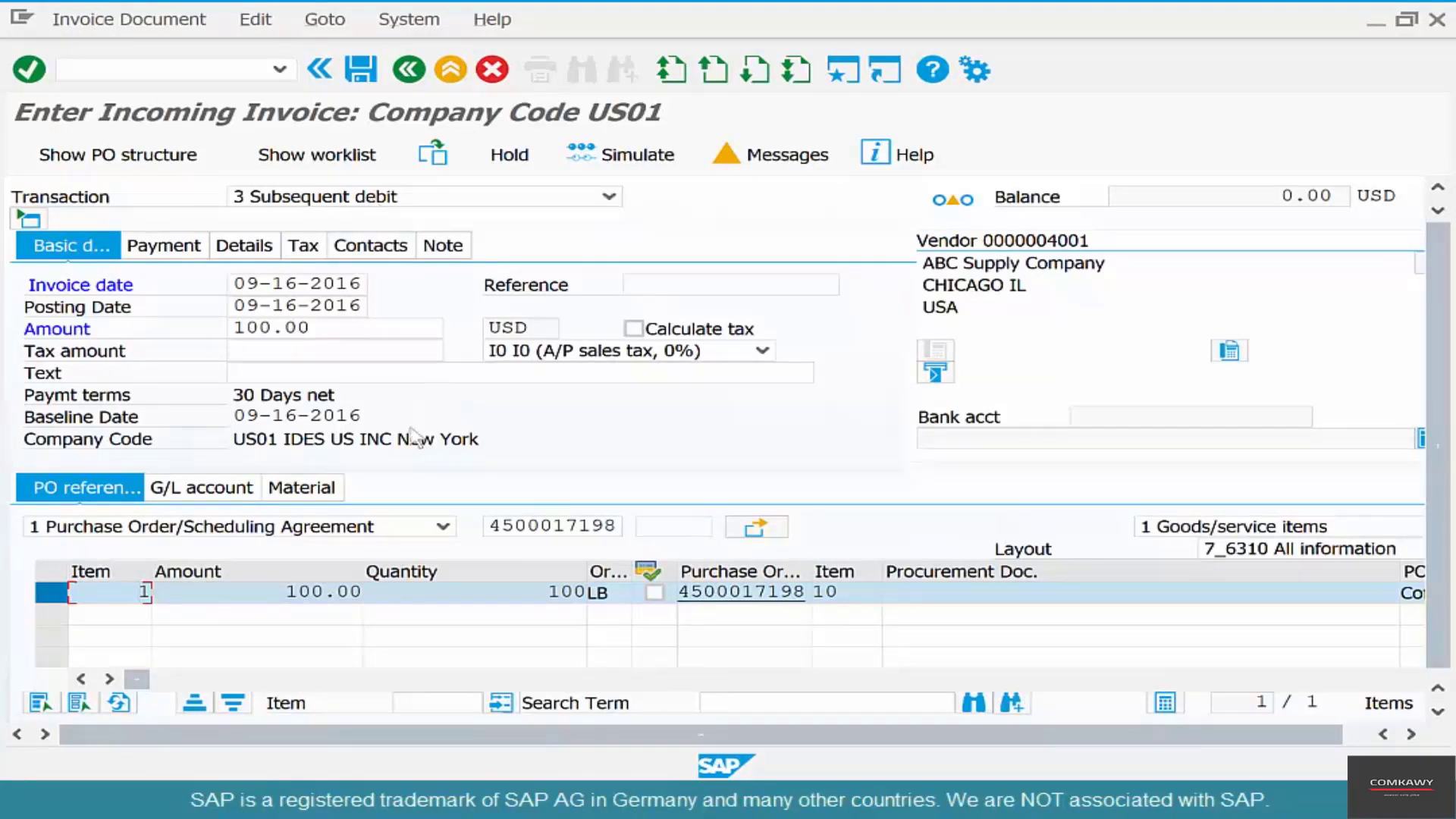
pyautogui.moveTo(523, 598); pyautogui.dragTo(593, 588)
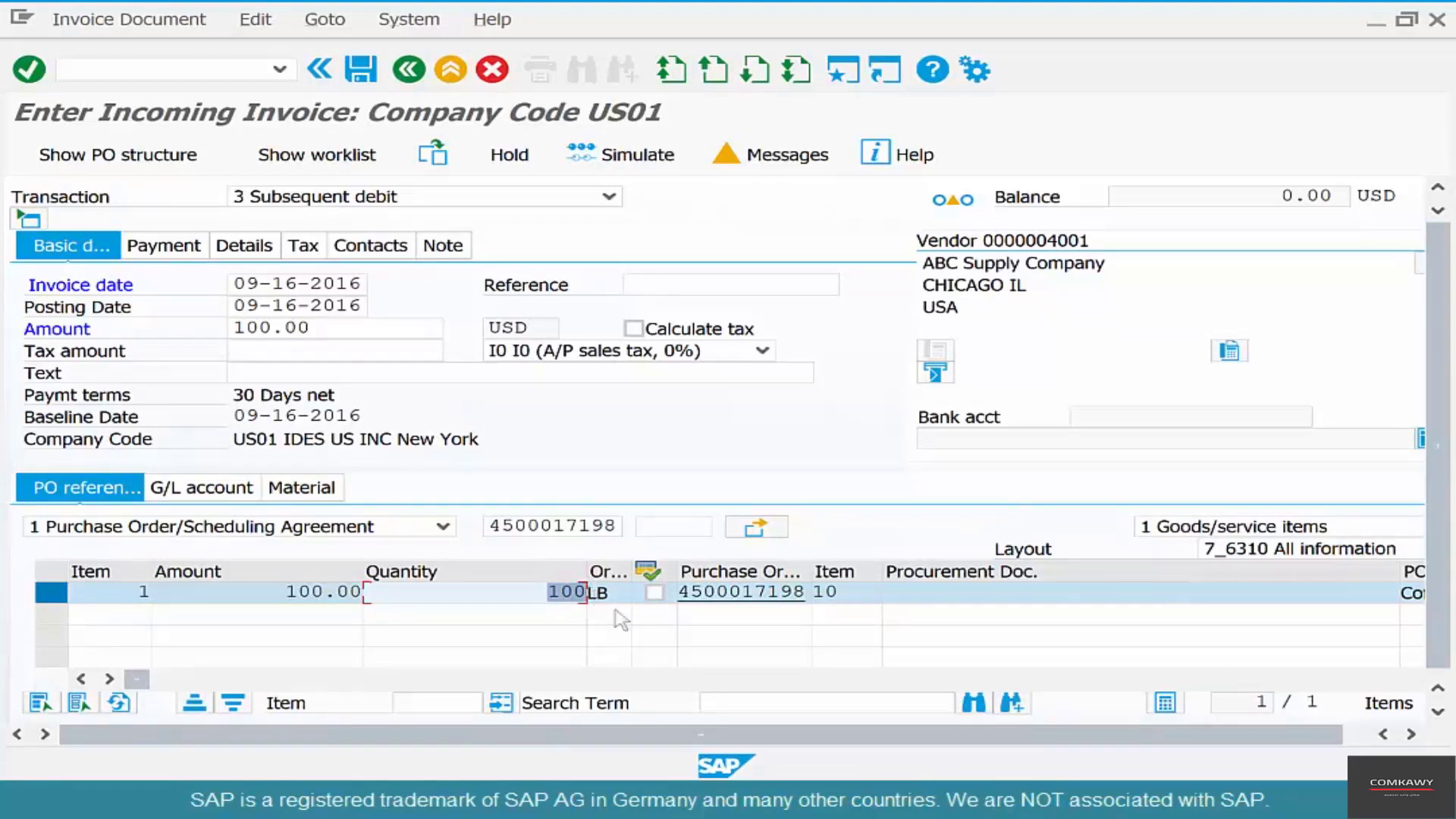
pyautogui.click(541, 592)
pyautogui.moveTo(547, 592); pyautogui.dragTo(604, 584)
pyautogui.moveTo(282, 592); pyautogui.dragTo(369, 567)
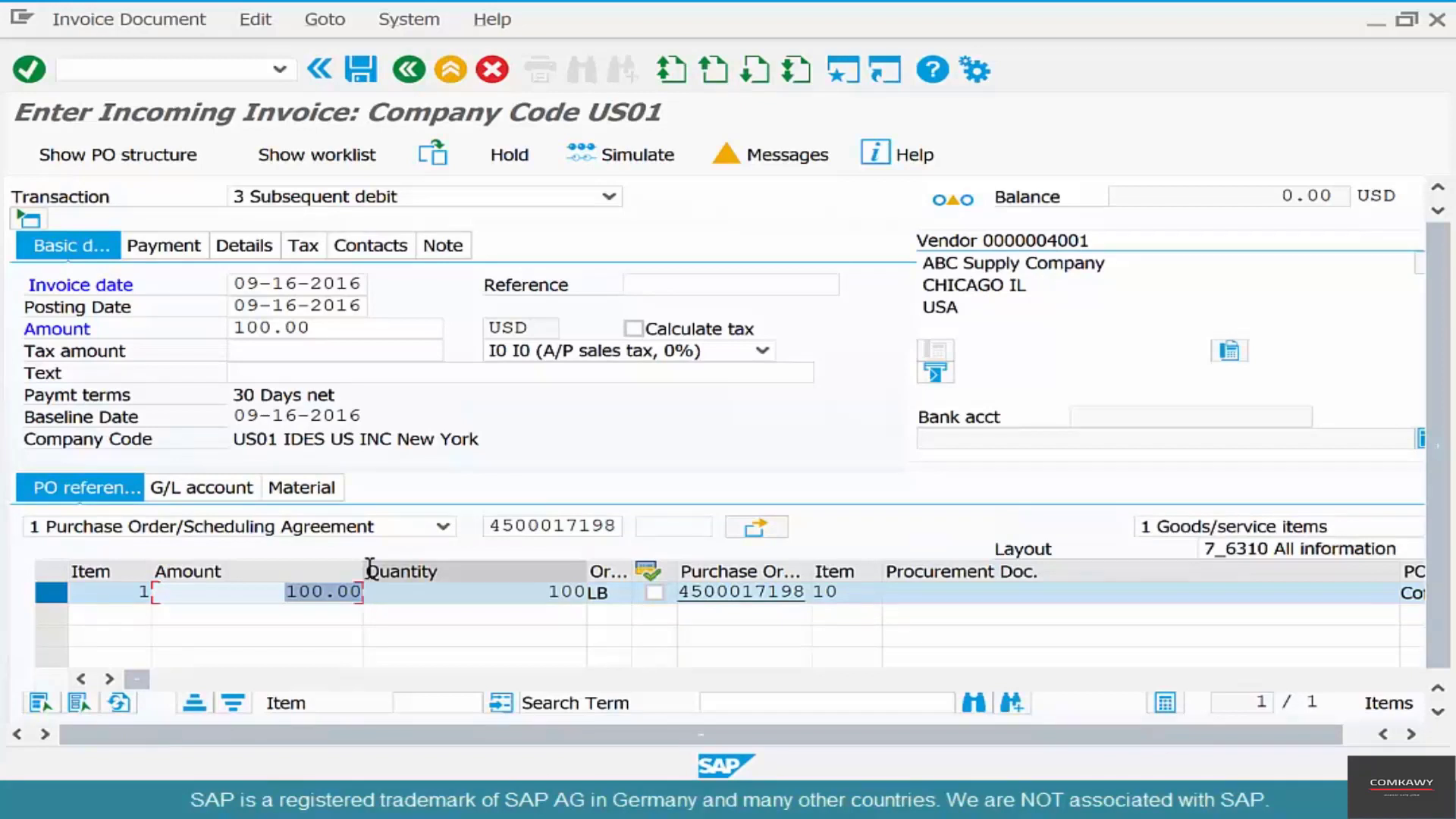
pyautogui.click(363, 68)
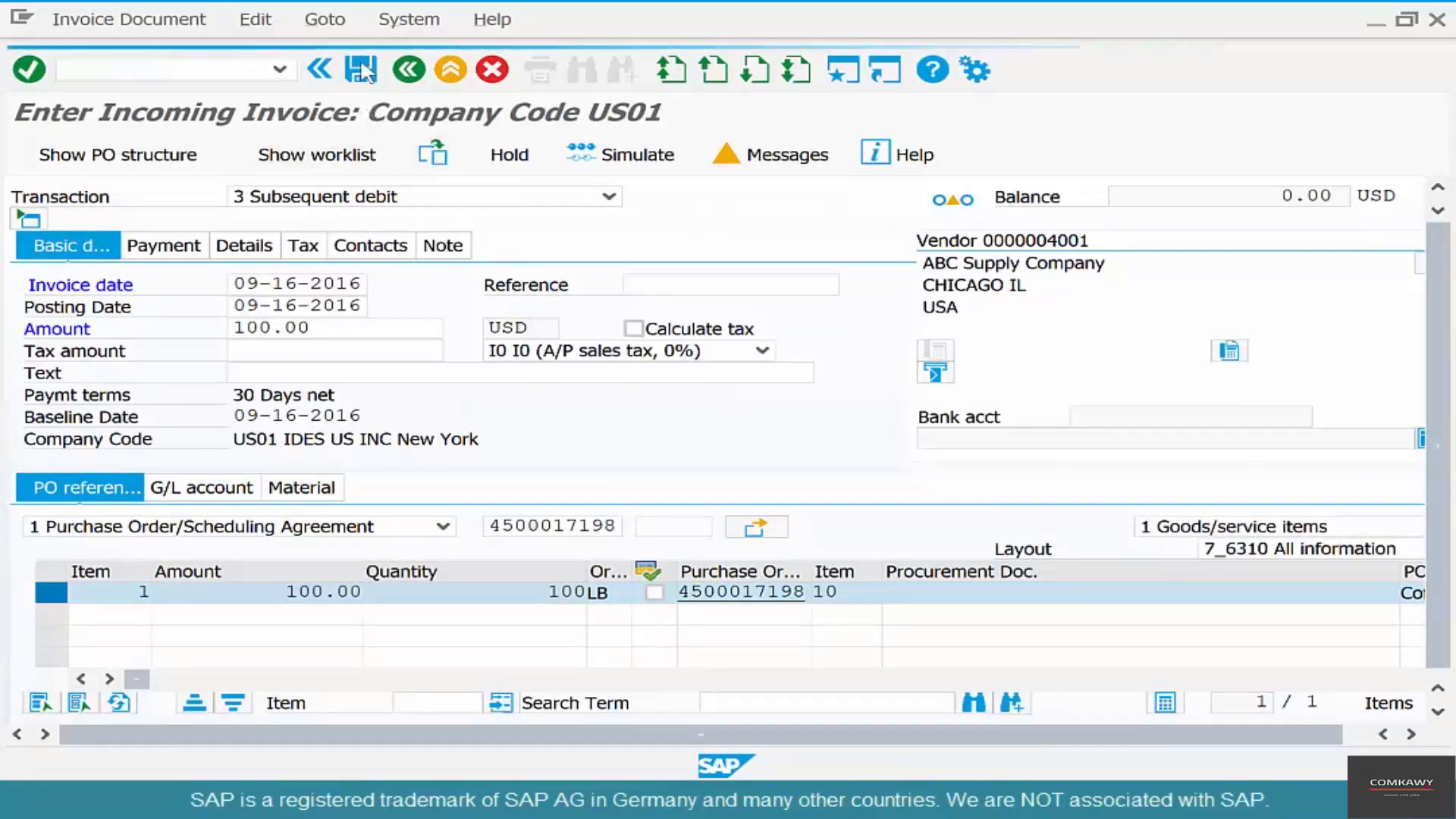
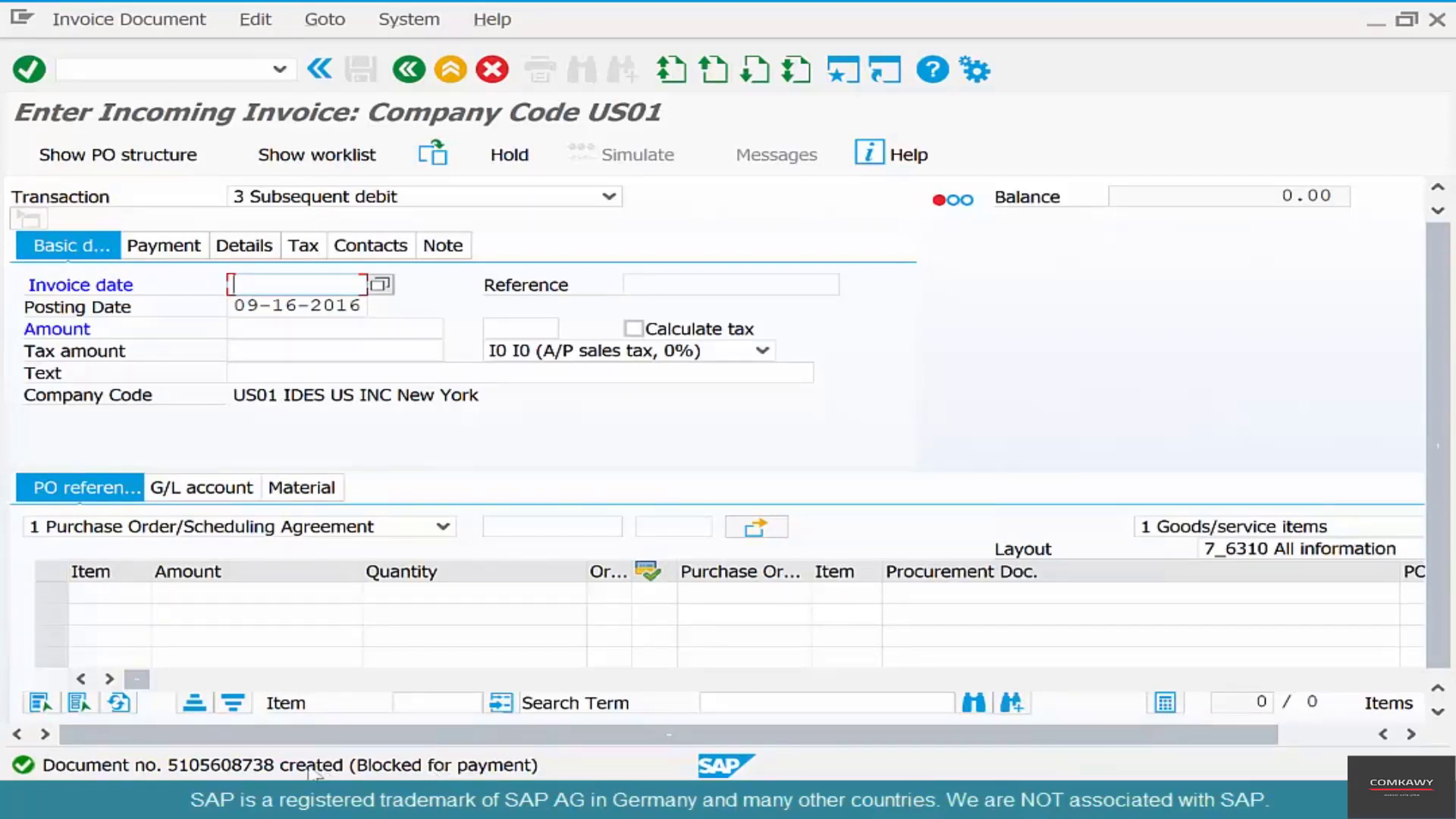
# Open MRBR - Release Blocked Invoices under Logistics, Materials Management, Logistics Invoice Verification, Further Processing
pyautogui.click(407, 71)
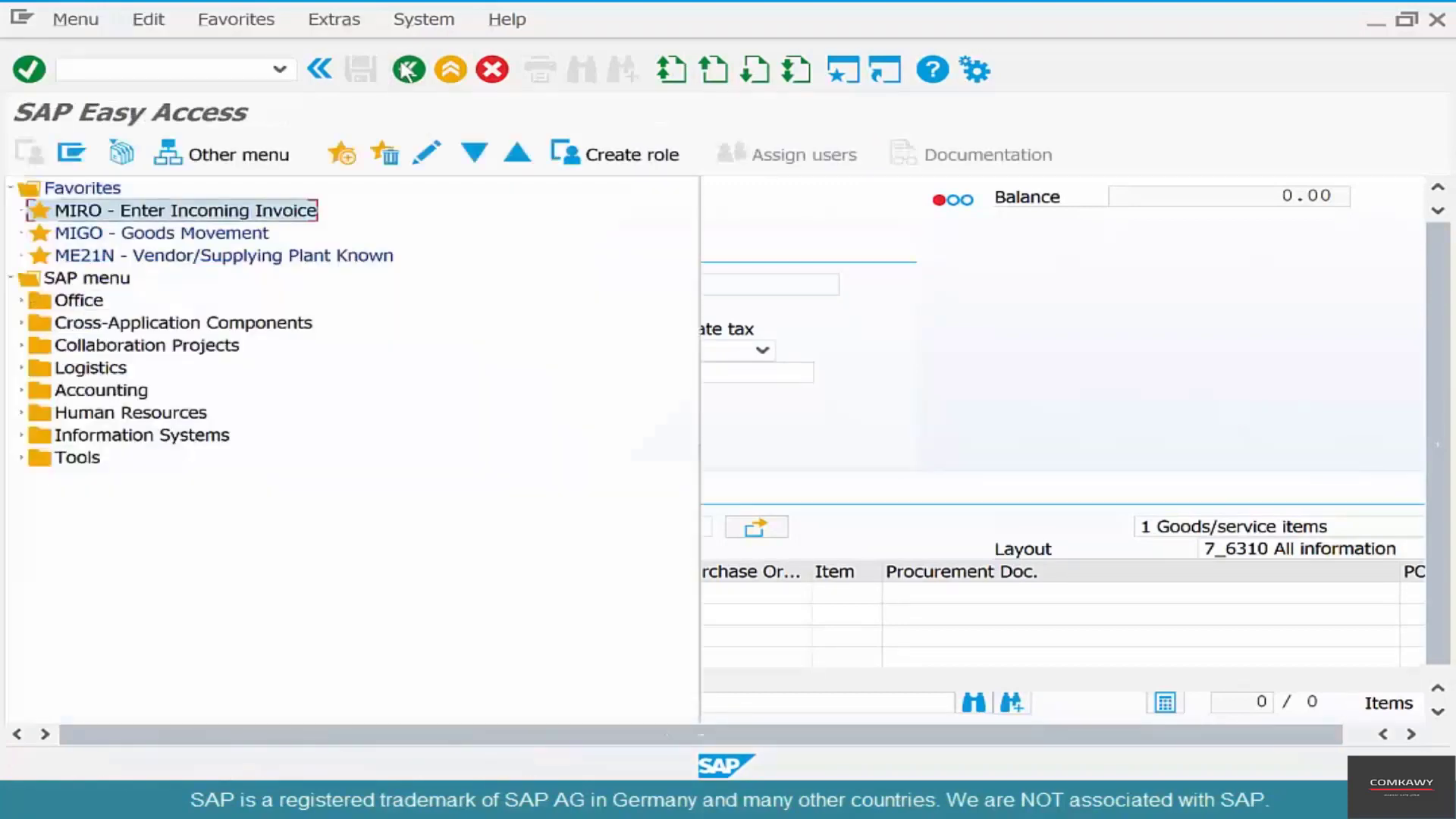
pyautogui.click(90, 369)
pyautogui.doubleClick(89, 369)
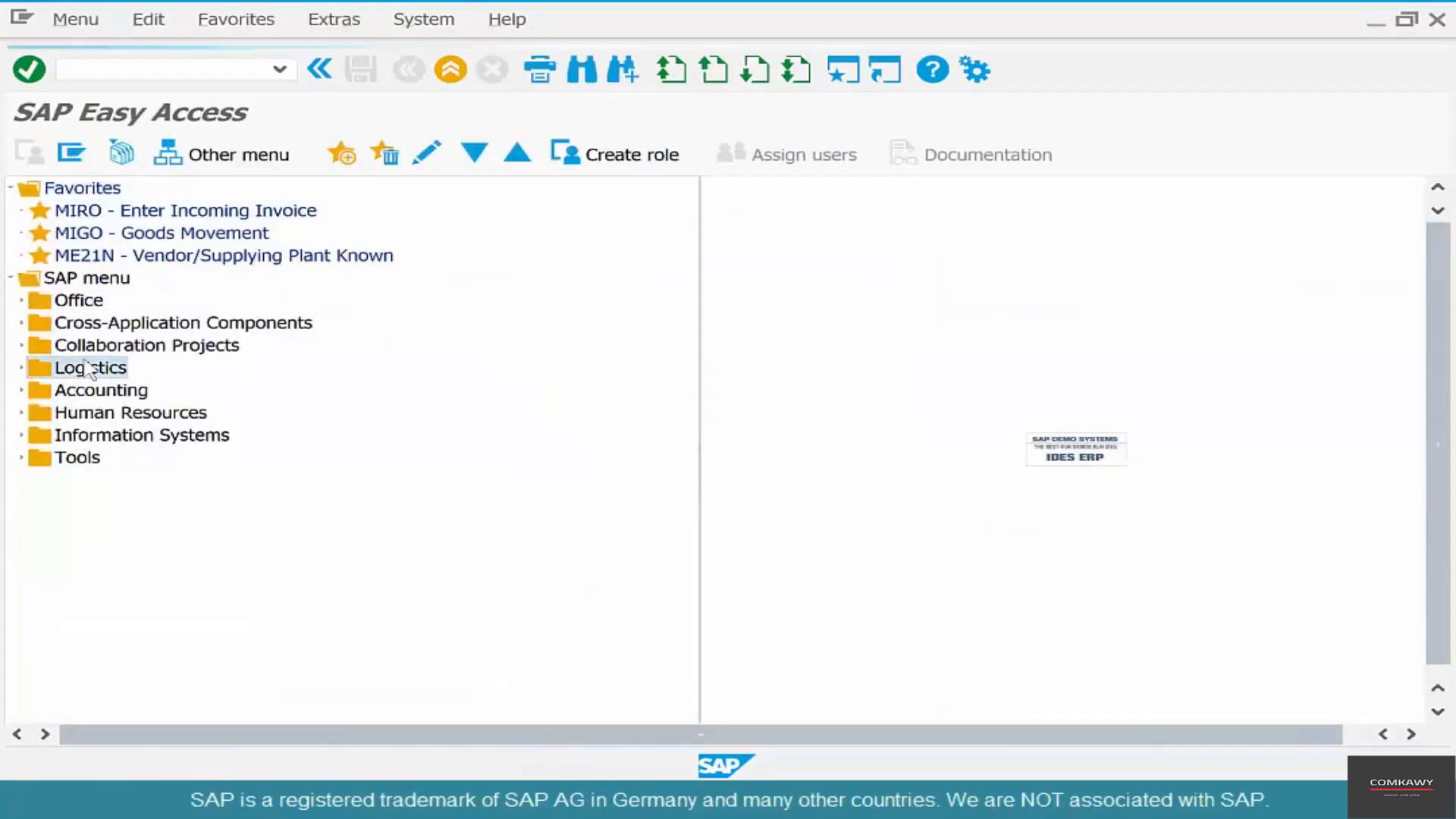
pyautogui.doubleClick(94, 391)
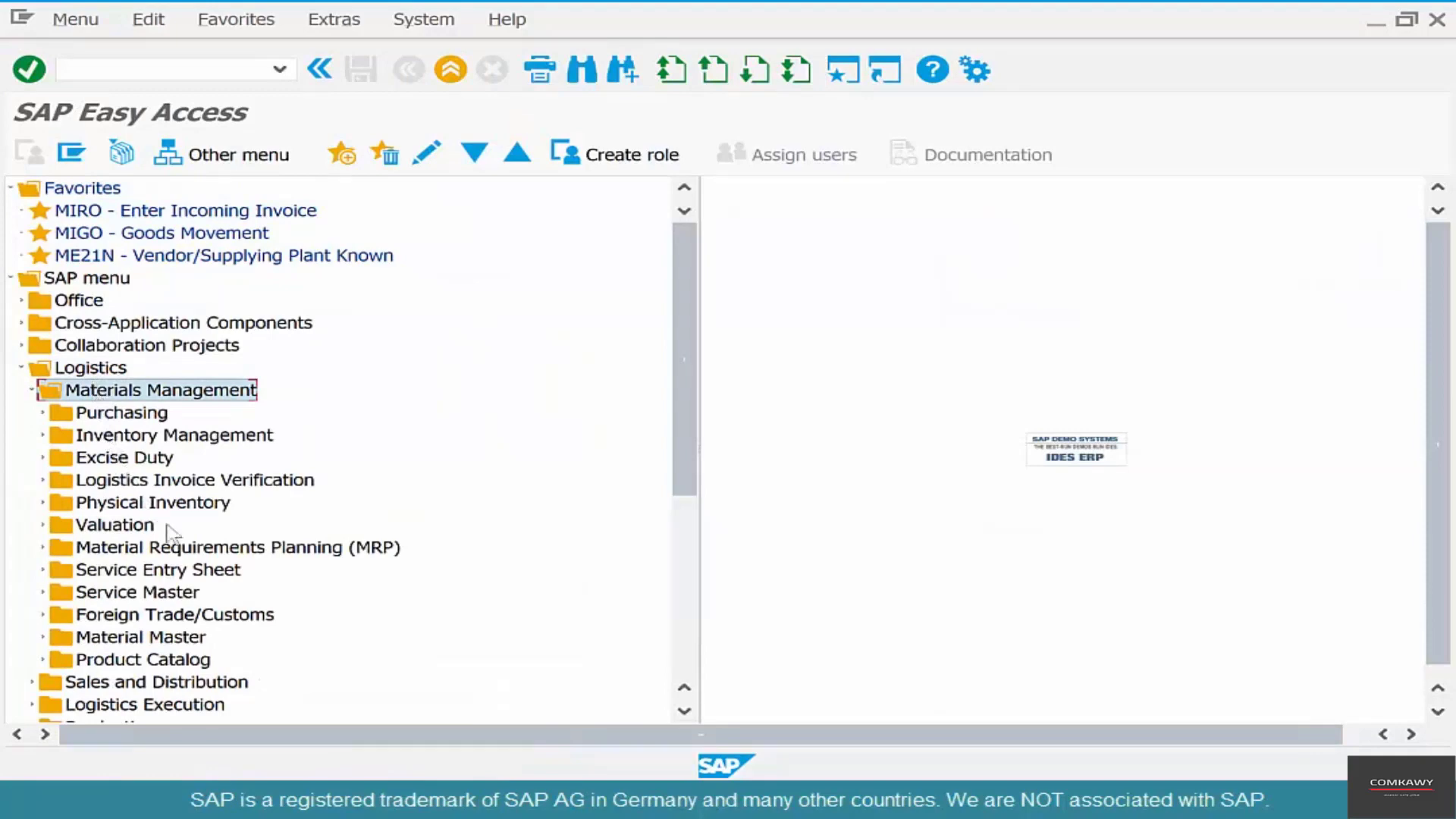
pyautogui.doubleClick(276, 481)
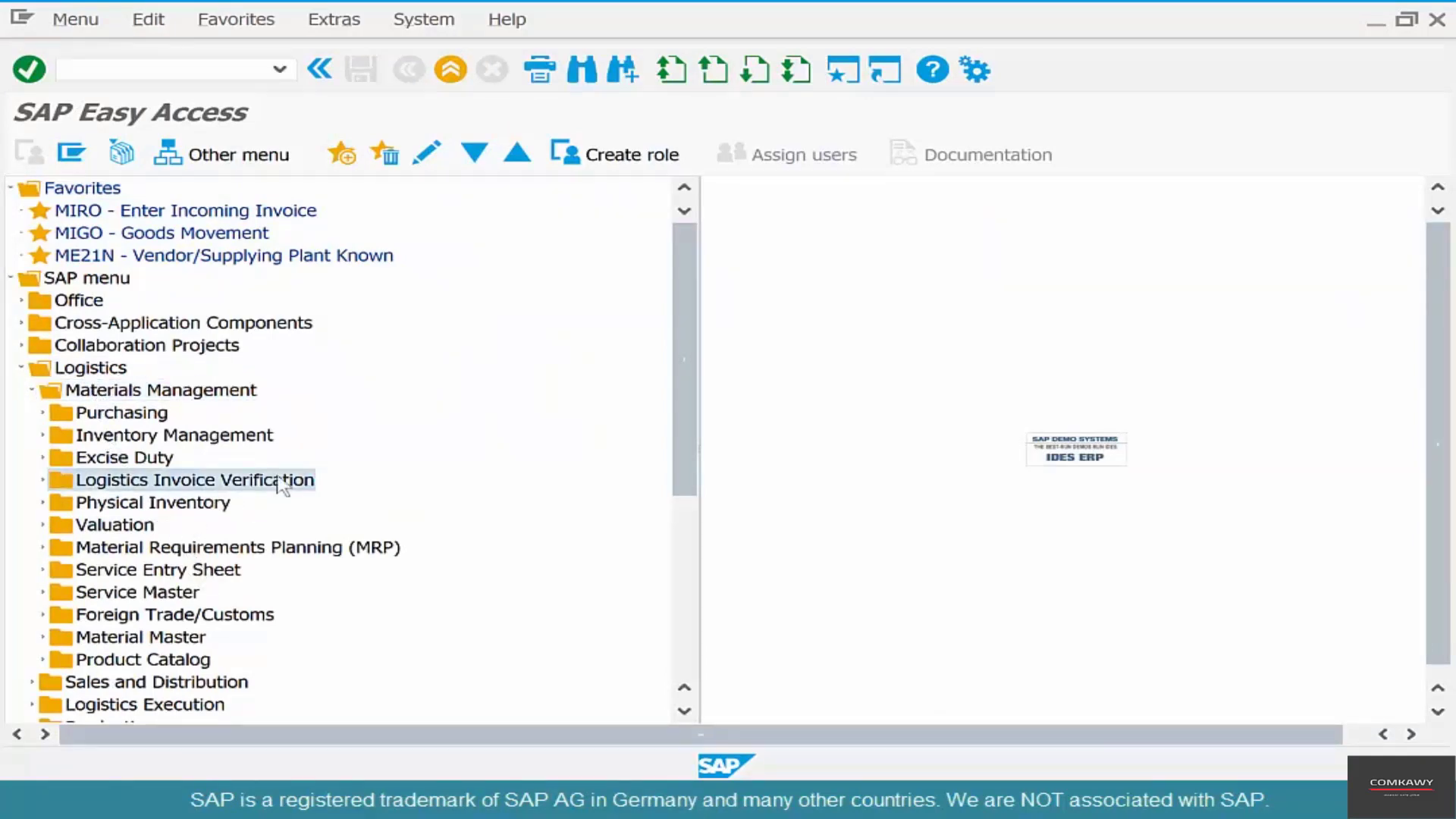
pyautogui.doubleClick(232, 529)
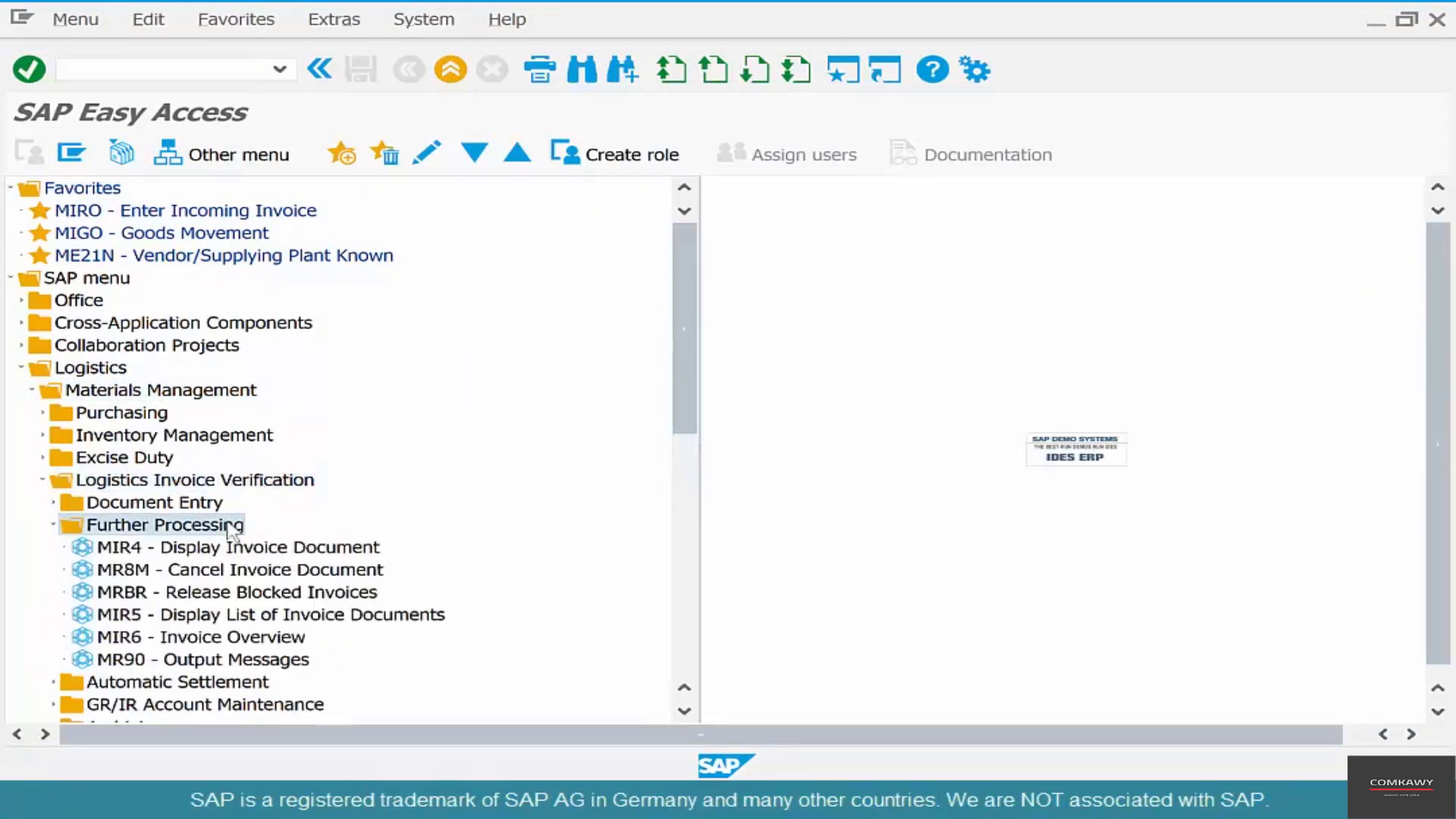
pyautogui.doubleClick(270, 596)
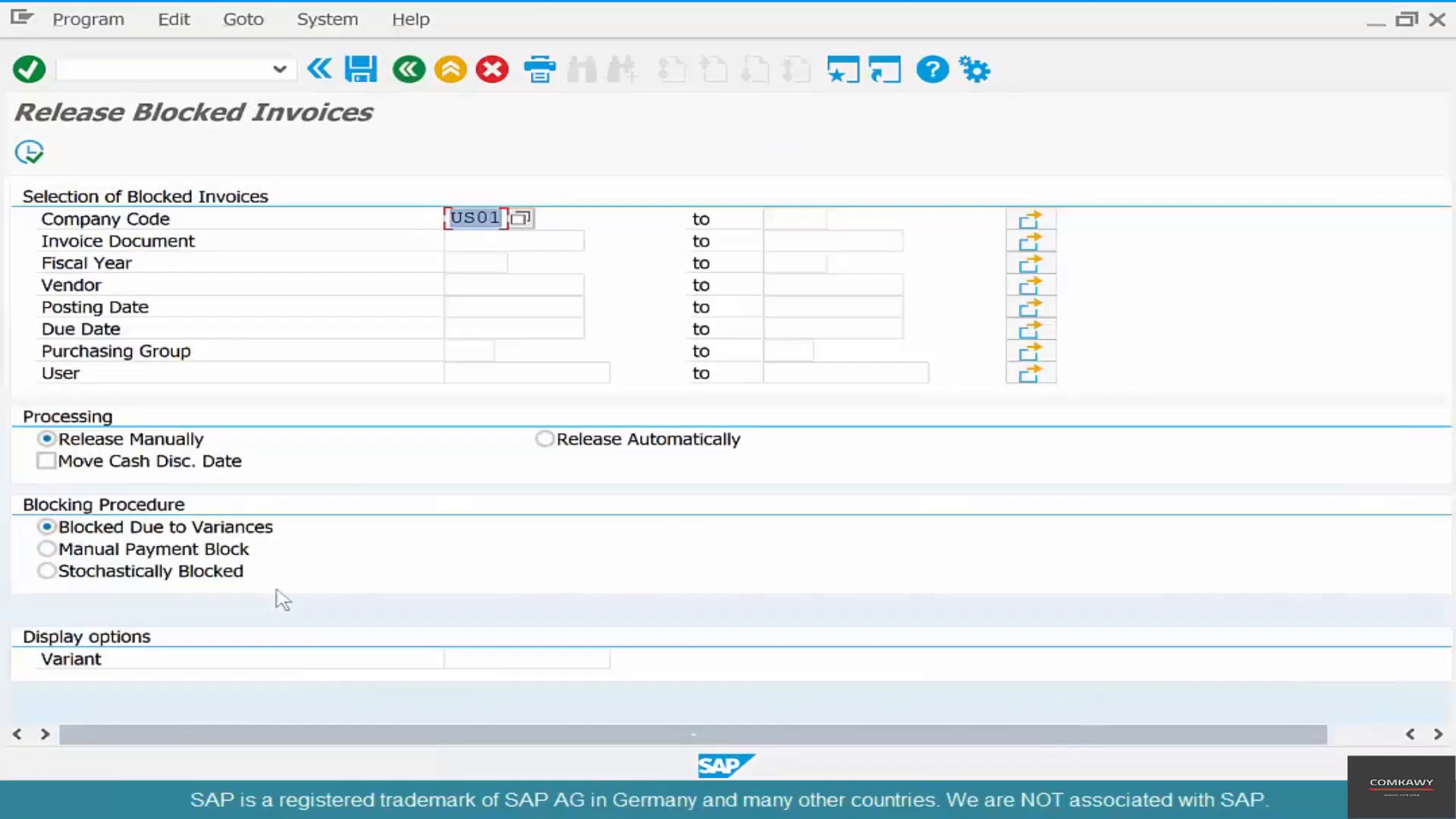
# List the blocked invoice for company code US01 using the subsequent debit's invoice document number
pyautogui.click(542, 242)
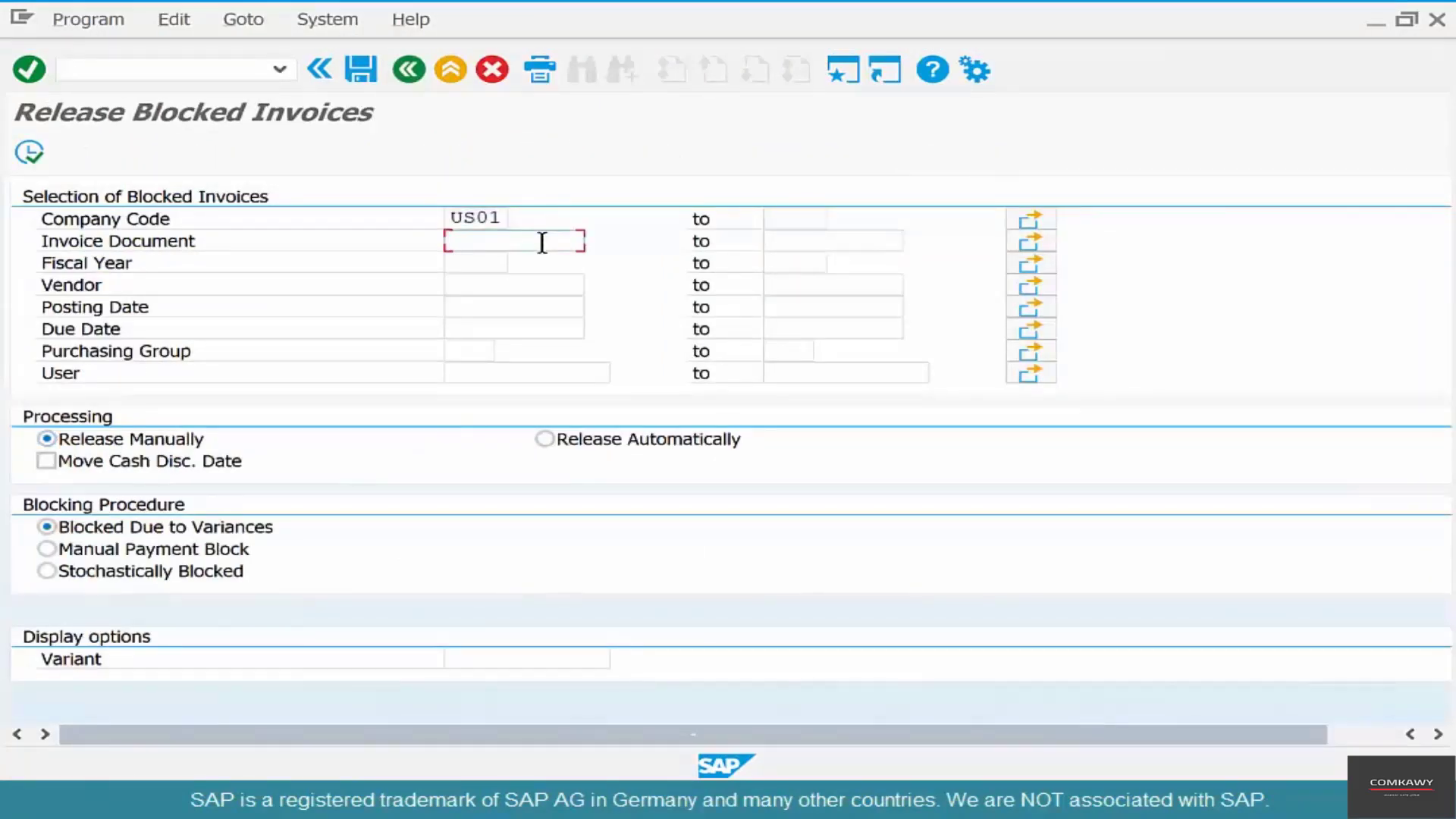
pyautogui.write('5105608738')
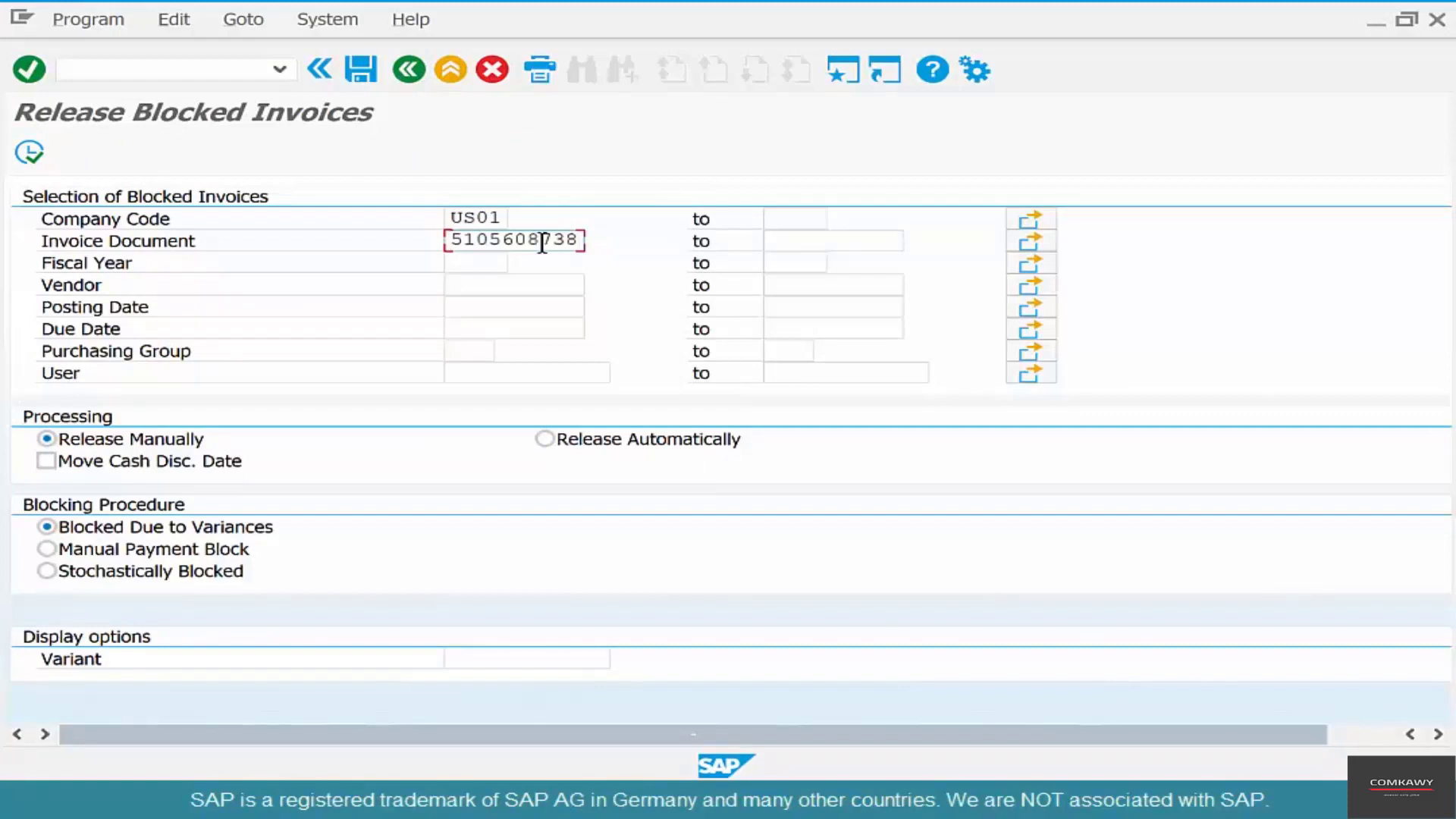
pyautogui.click(29, 153)
# Release the listed blocked invoice, save the release and return to SAP Easy Access
pyautogui.click(11, 216)
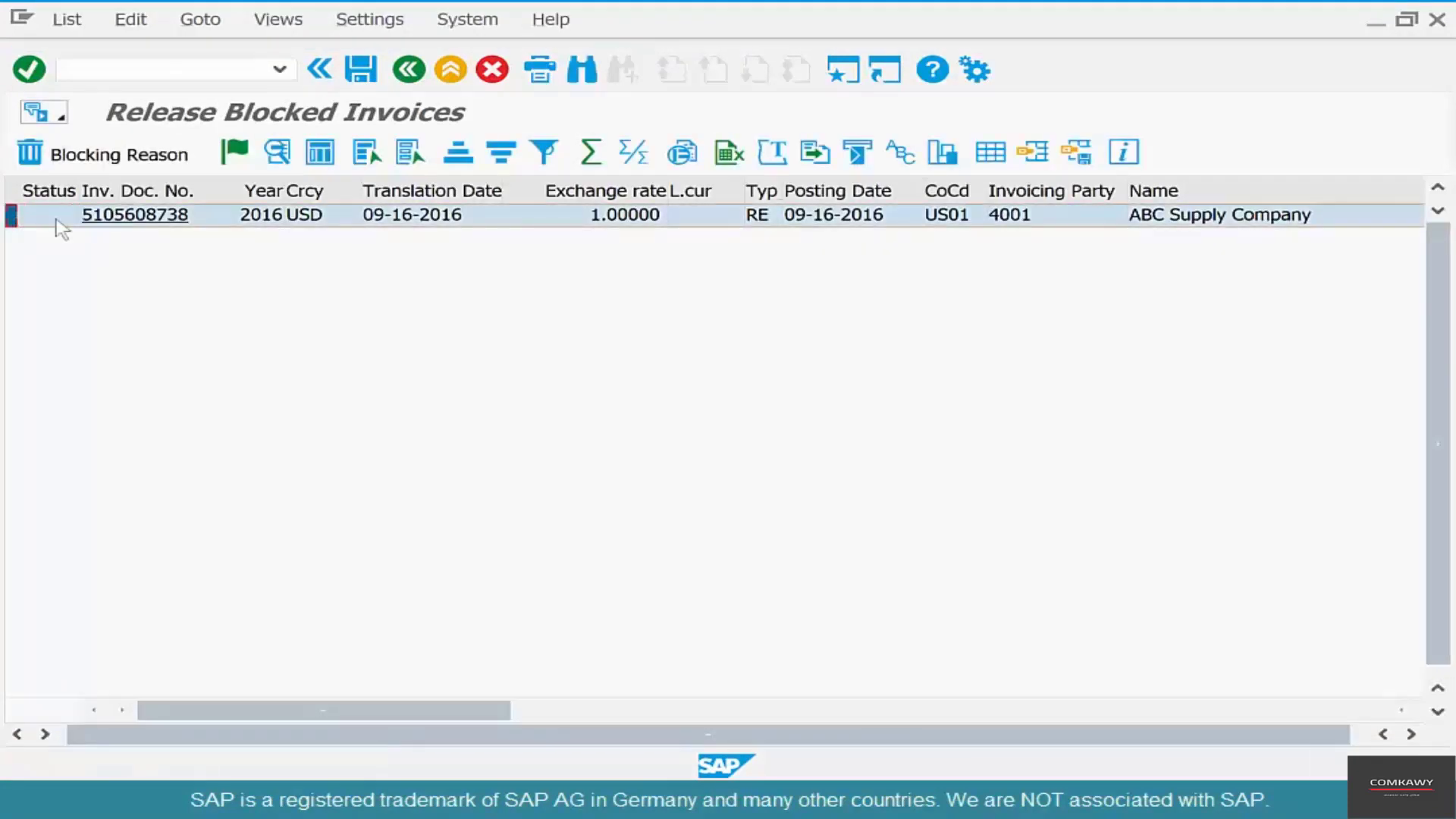
pyautogui.click(235, 153)
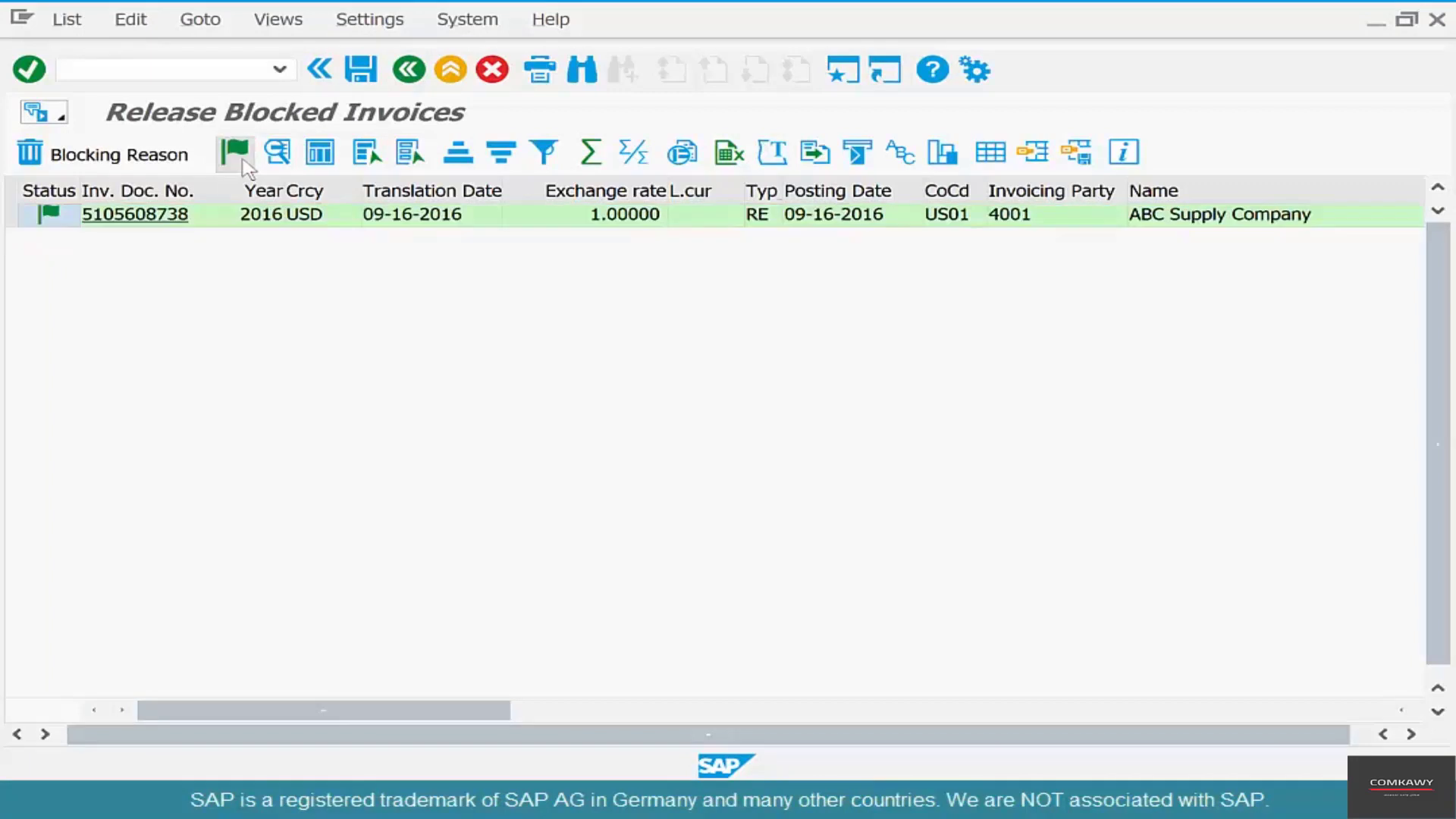
pyautogui.click(361, 73)
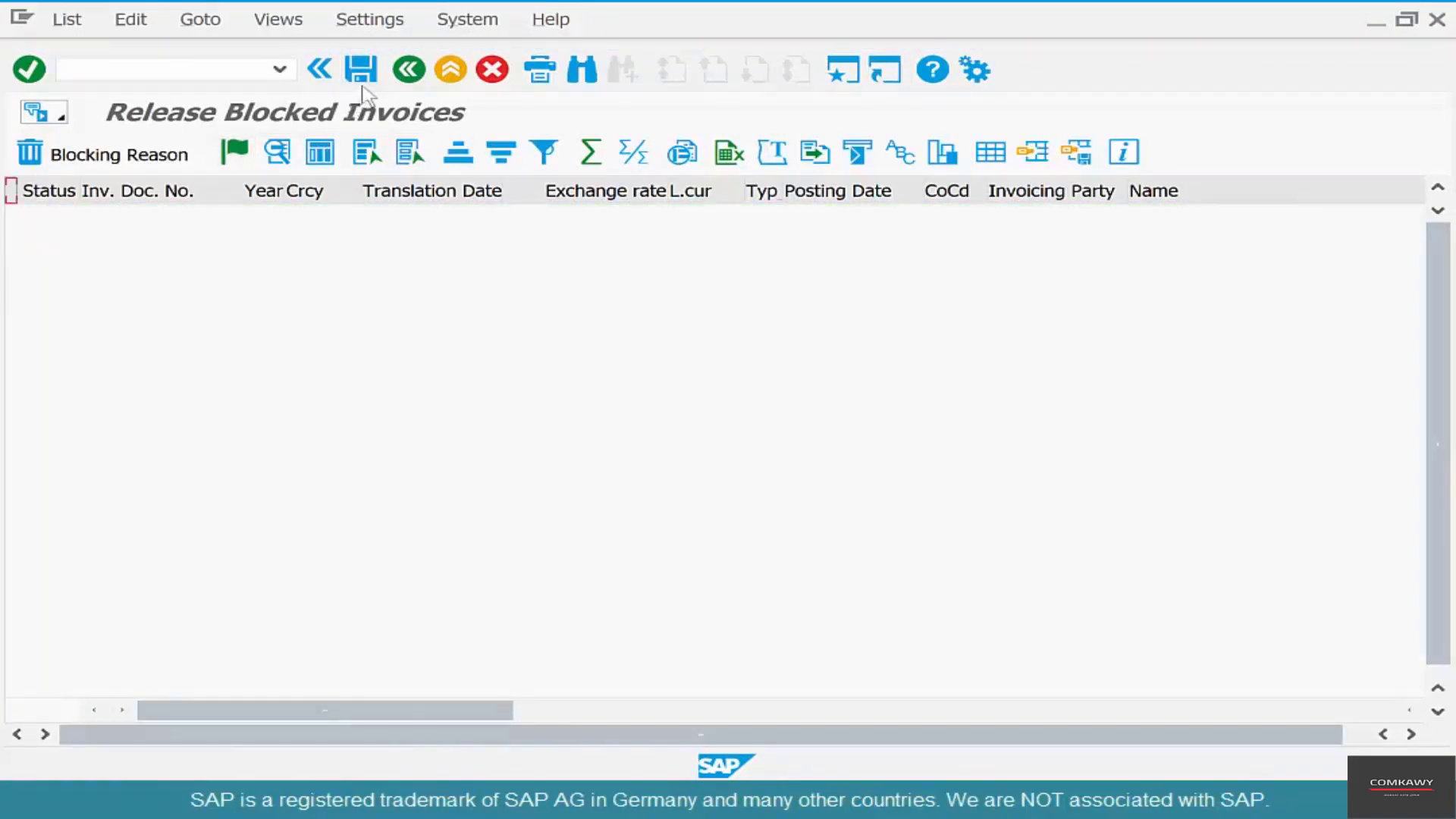
pyautogui.click(402, 80)
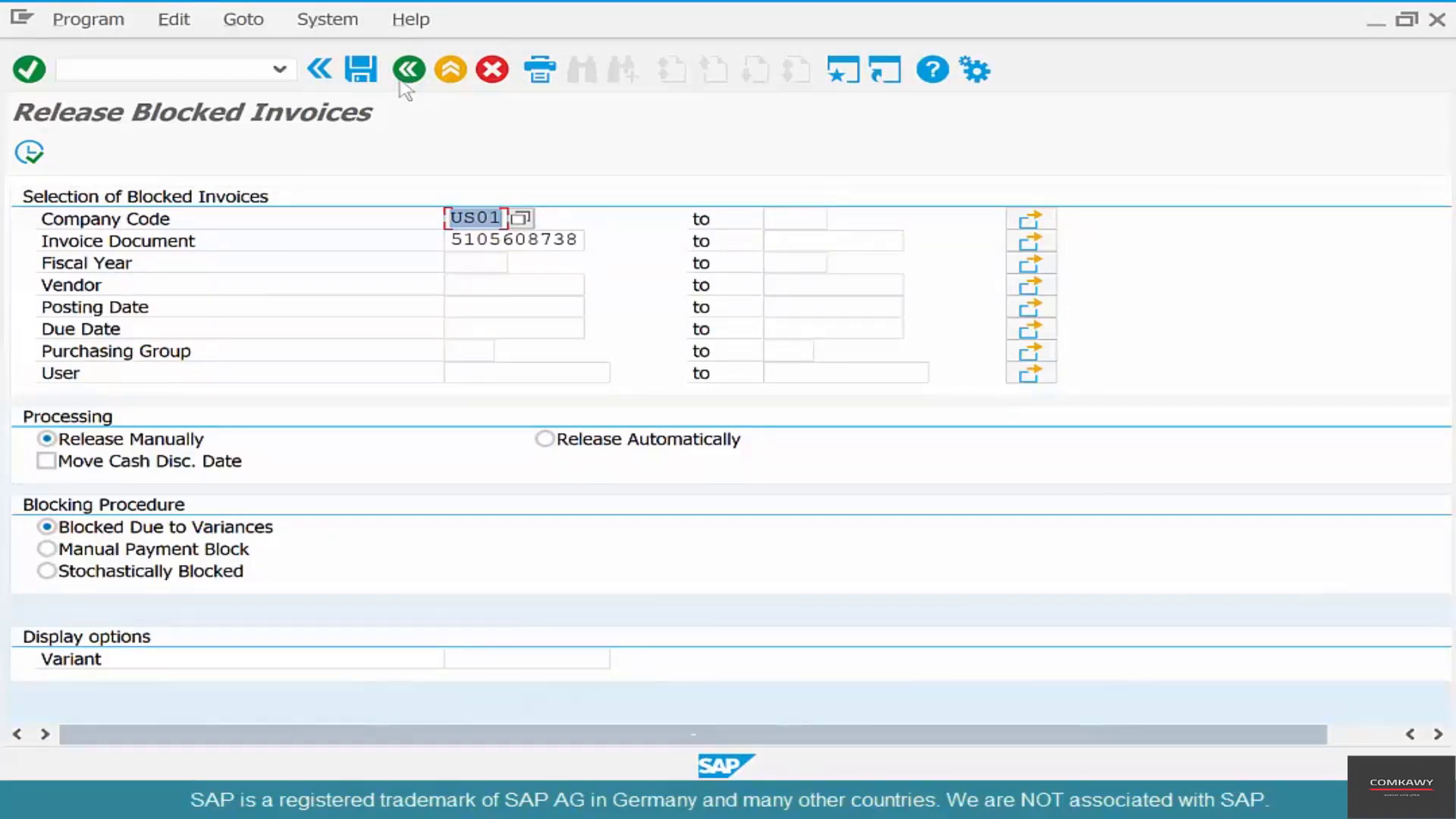
pyautogui.click(402, 80)
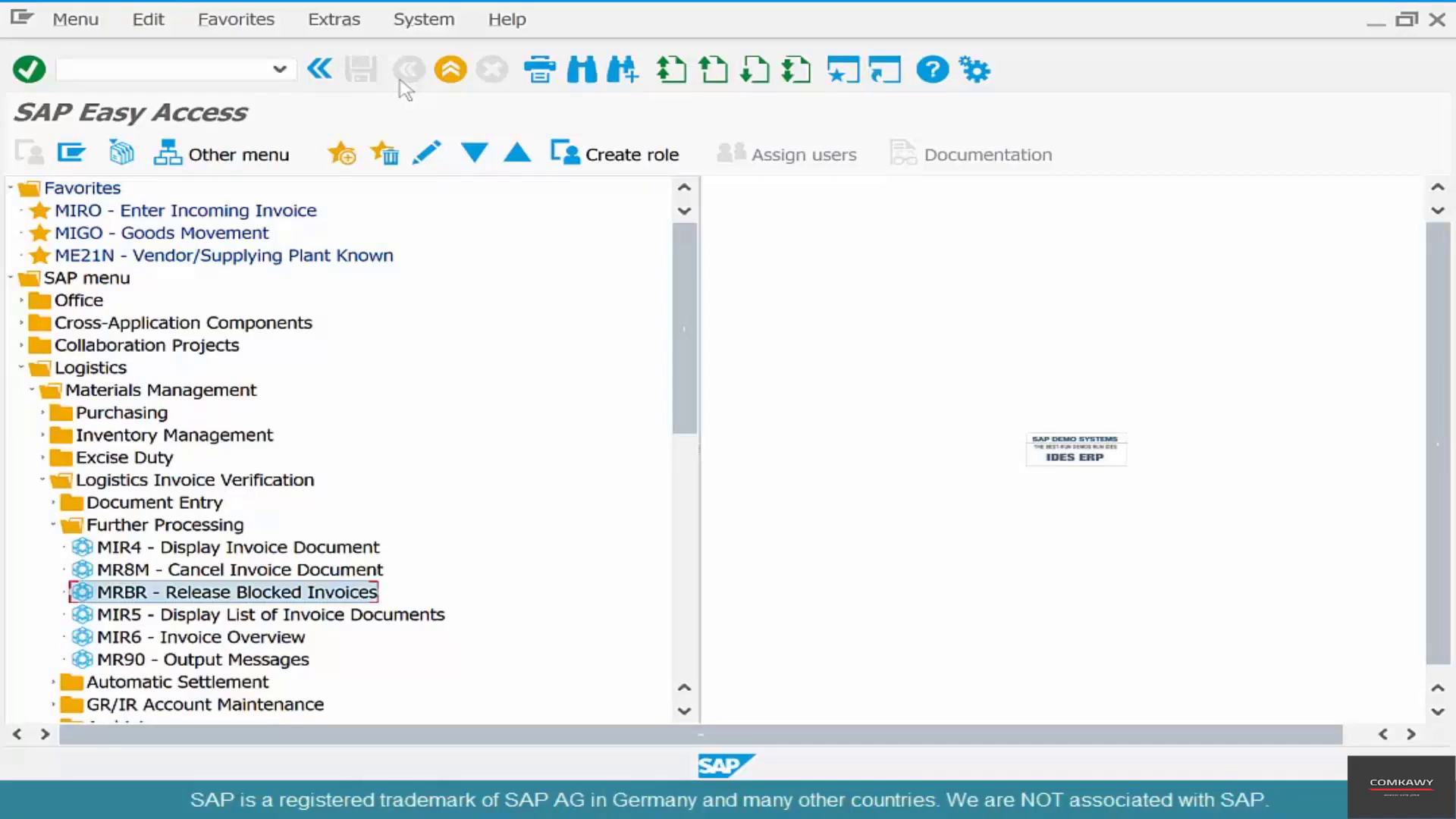
# Start a new MIRO document as a 4 Subsequent credit with document date 09-16-2016
pyautogui.doubleClick(261, 213)
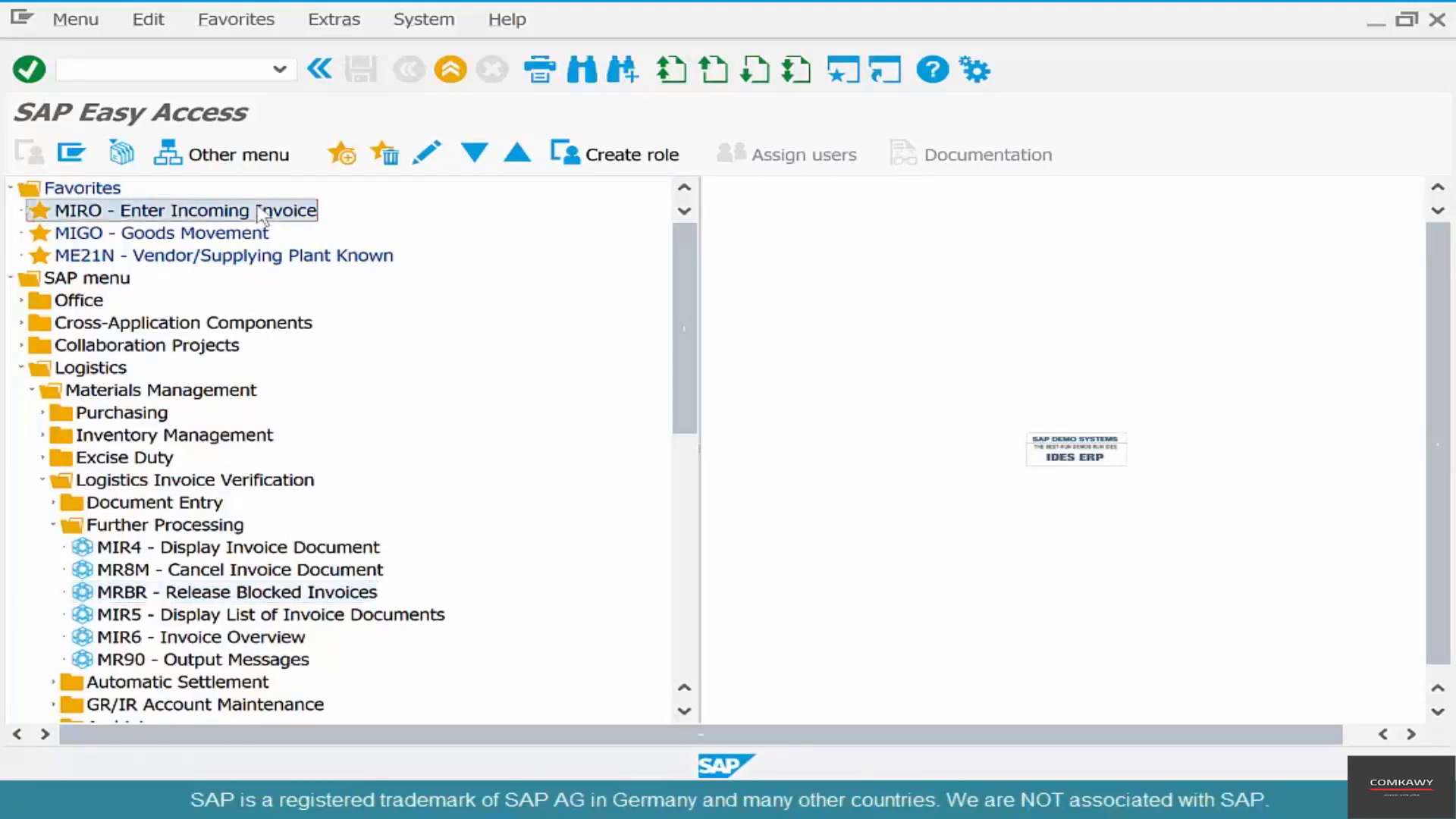
pyautogui.click(343, 199)
pyautogui.click(307, 300)
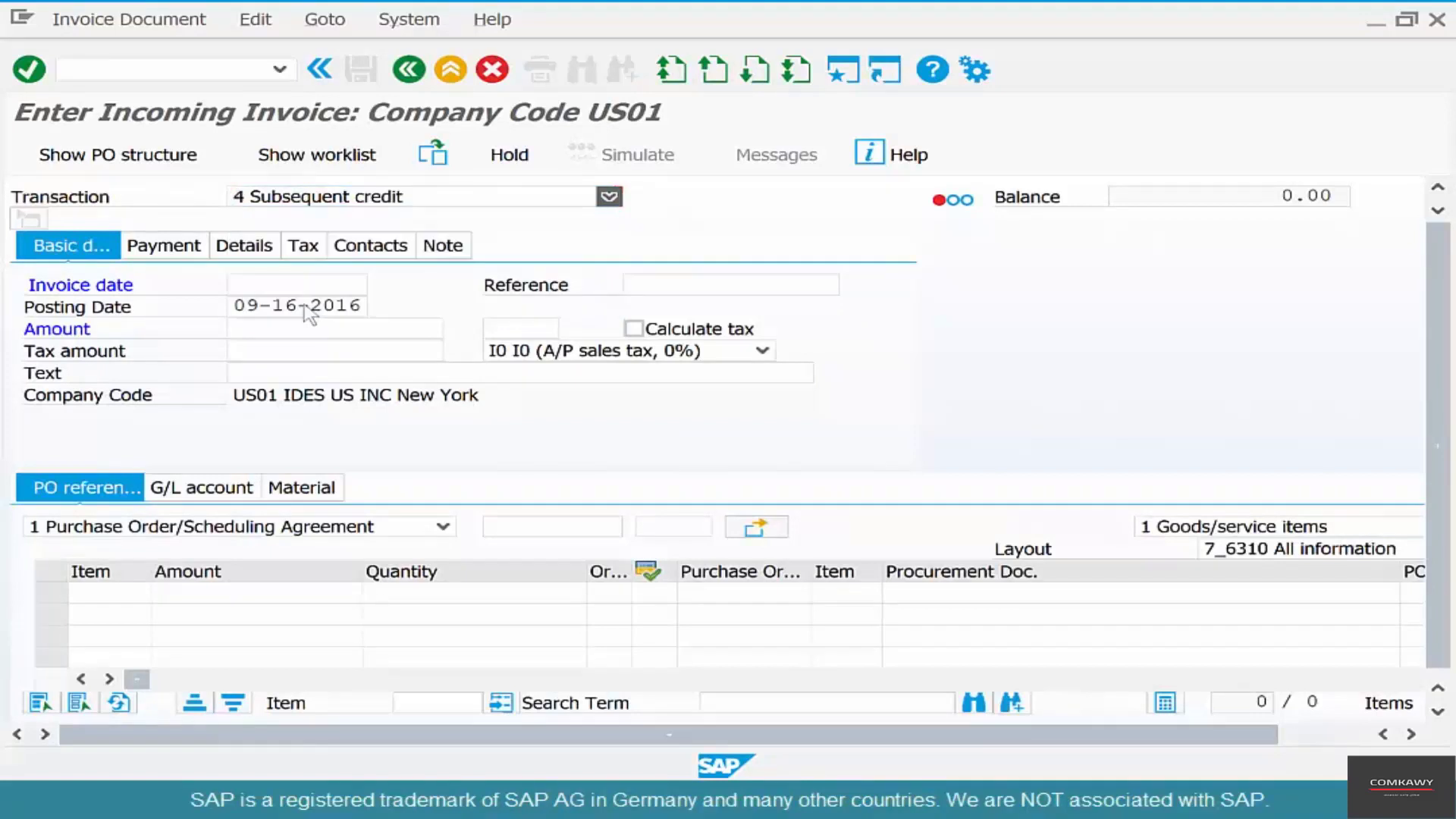
pyautogui.hotkey('alt', 'Tab')
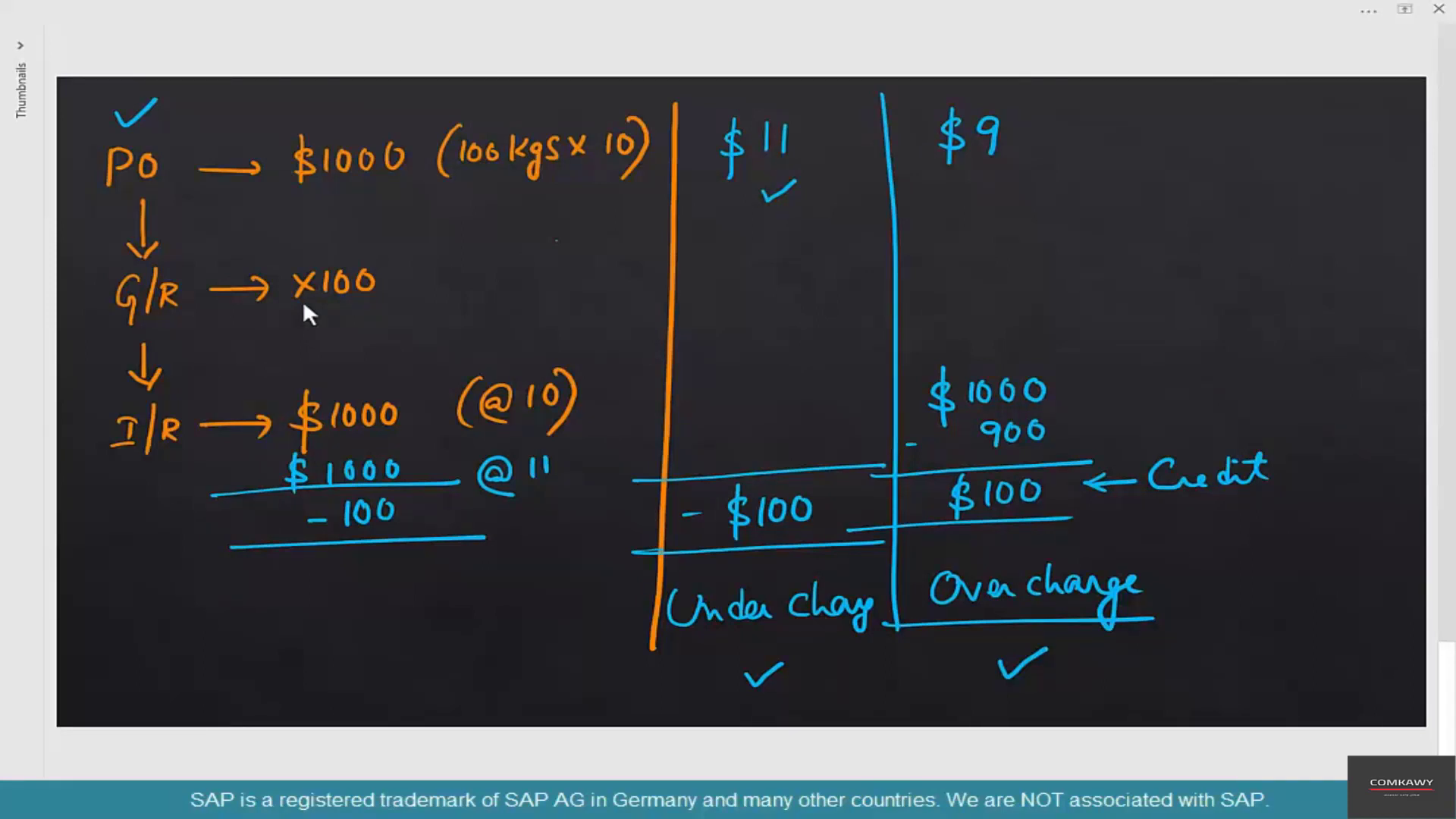
pyautogui.hotkey('alt', 'Tab')
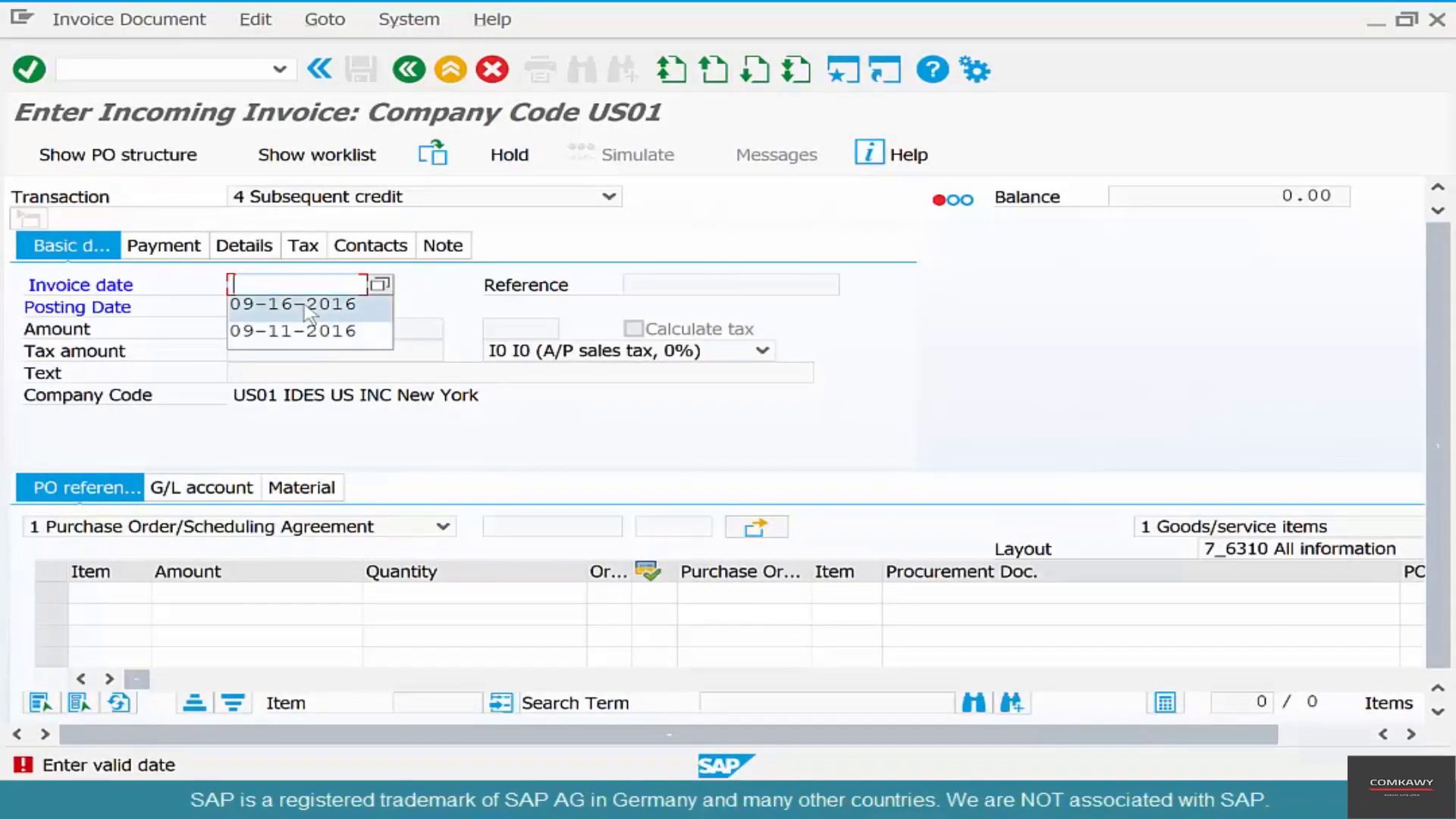
pyautogui.click(304, 303)
pyautogui.press('Return')
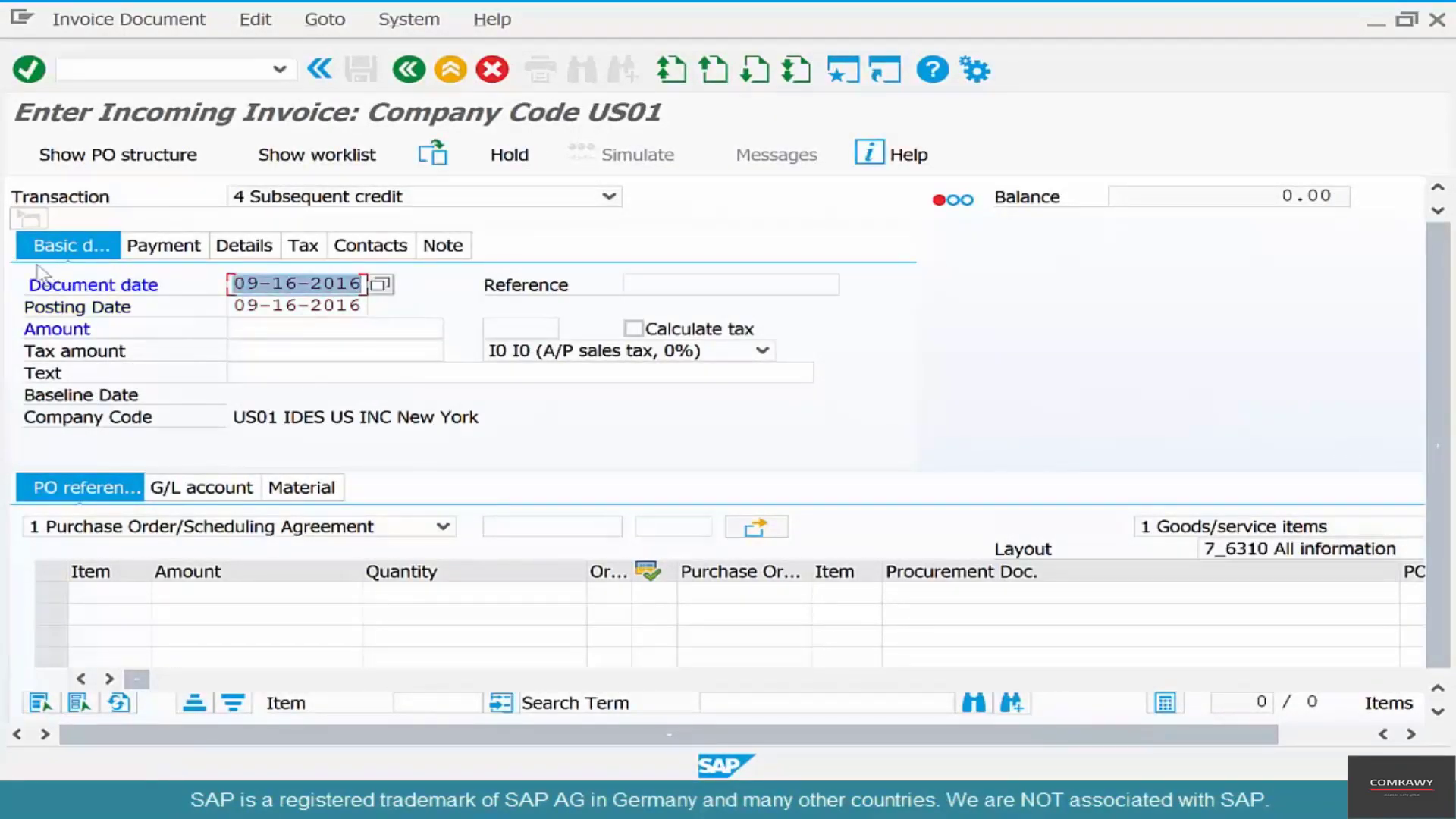
# Load the same purchase order into the subsequent credit by its number and set the item amount to 100
pyautogui.click(541, 526)
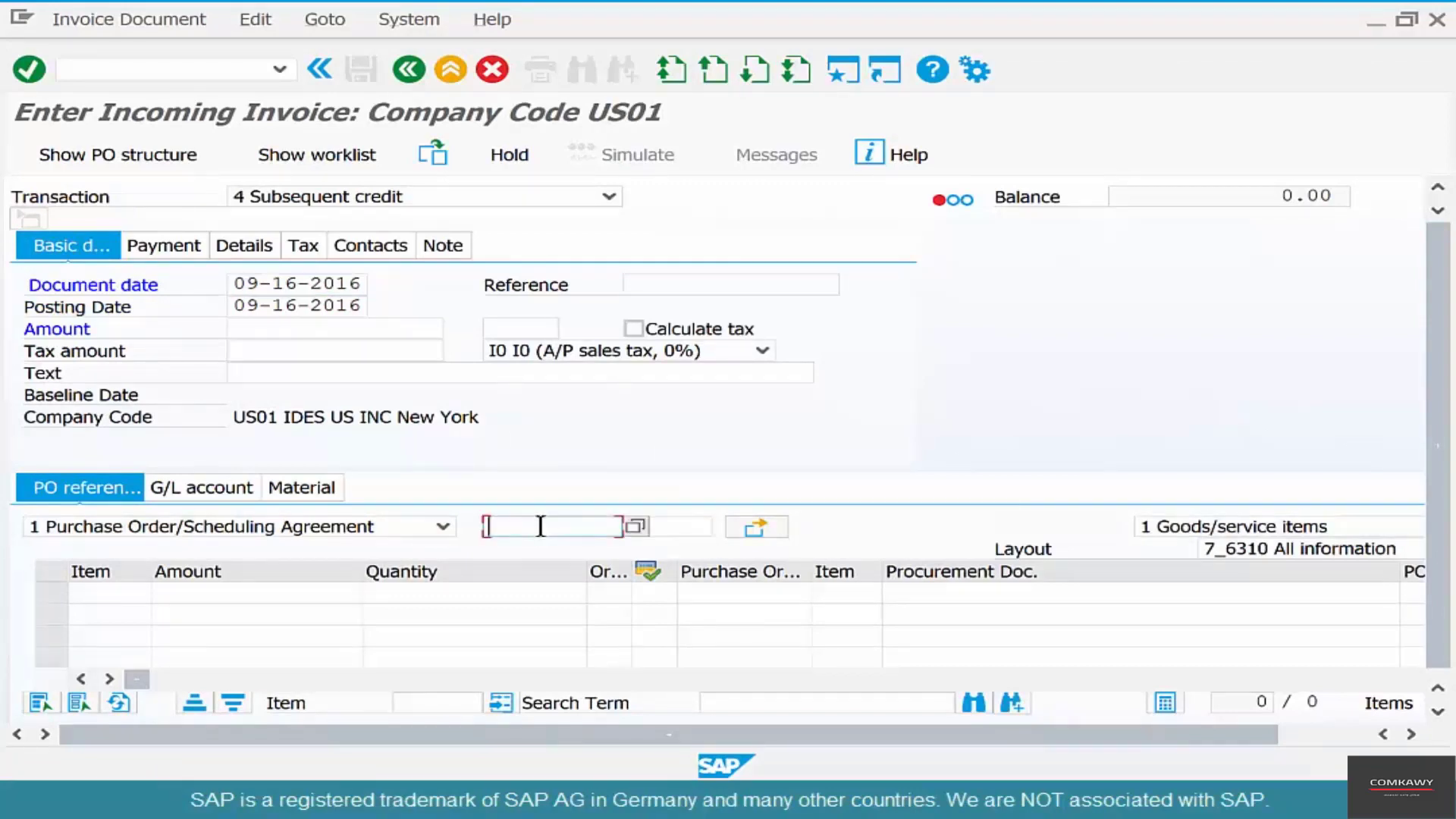
pyautogui.press('Down')
pyautogui.press('Return')
pyautogui.press('Return')
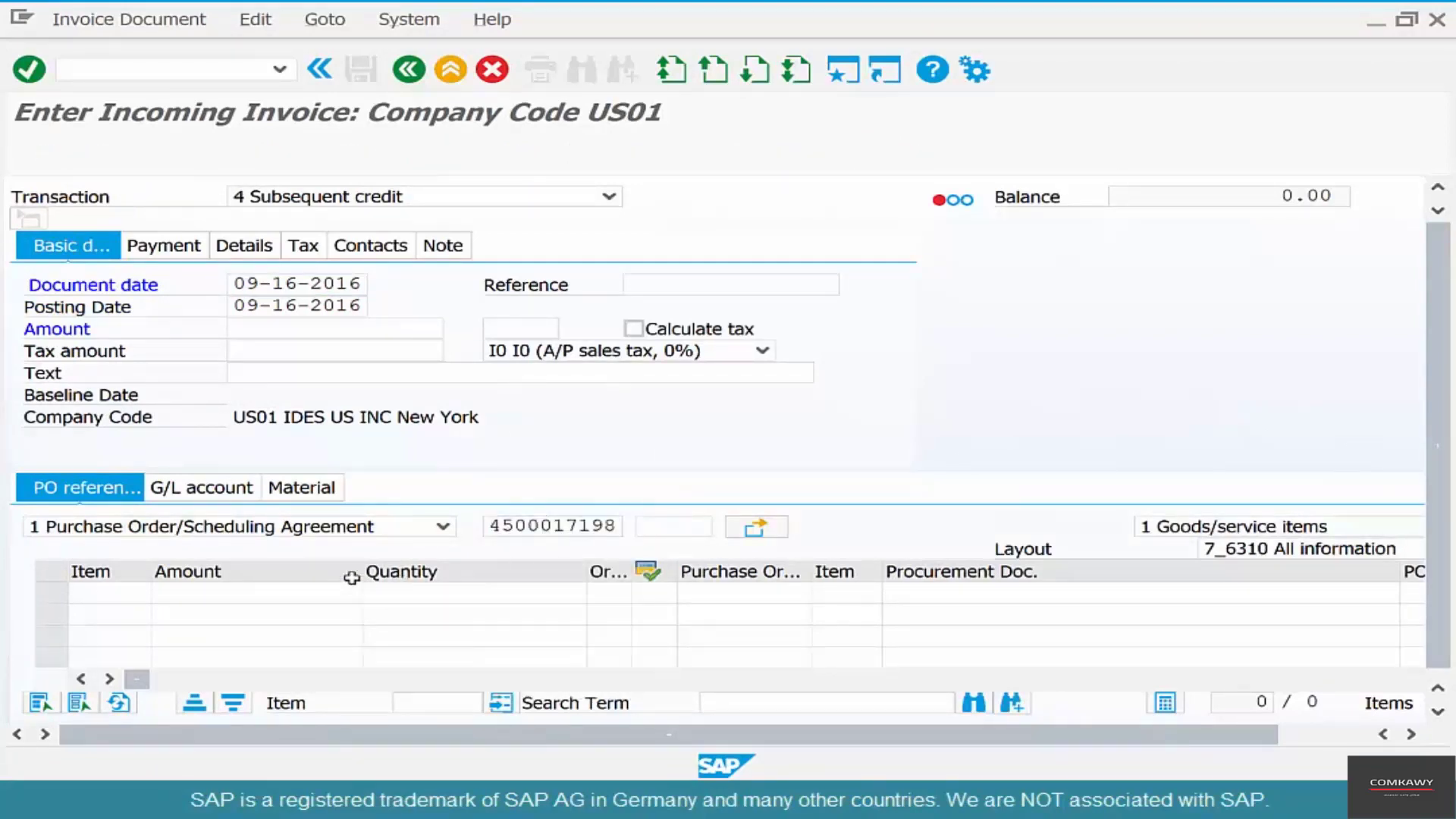
pyautogui.click(345, 593)
pyautogui.write('100')
pyautogui.press('Return')
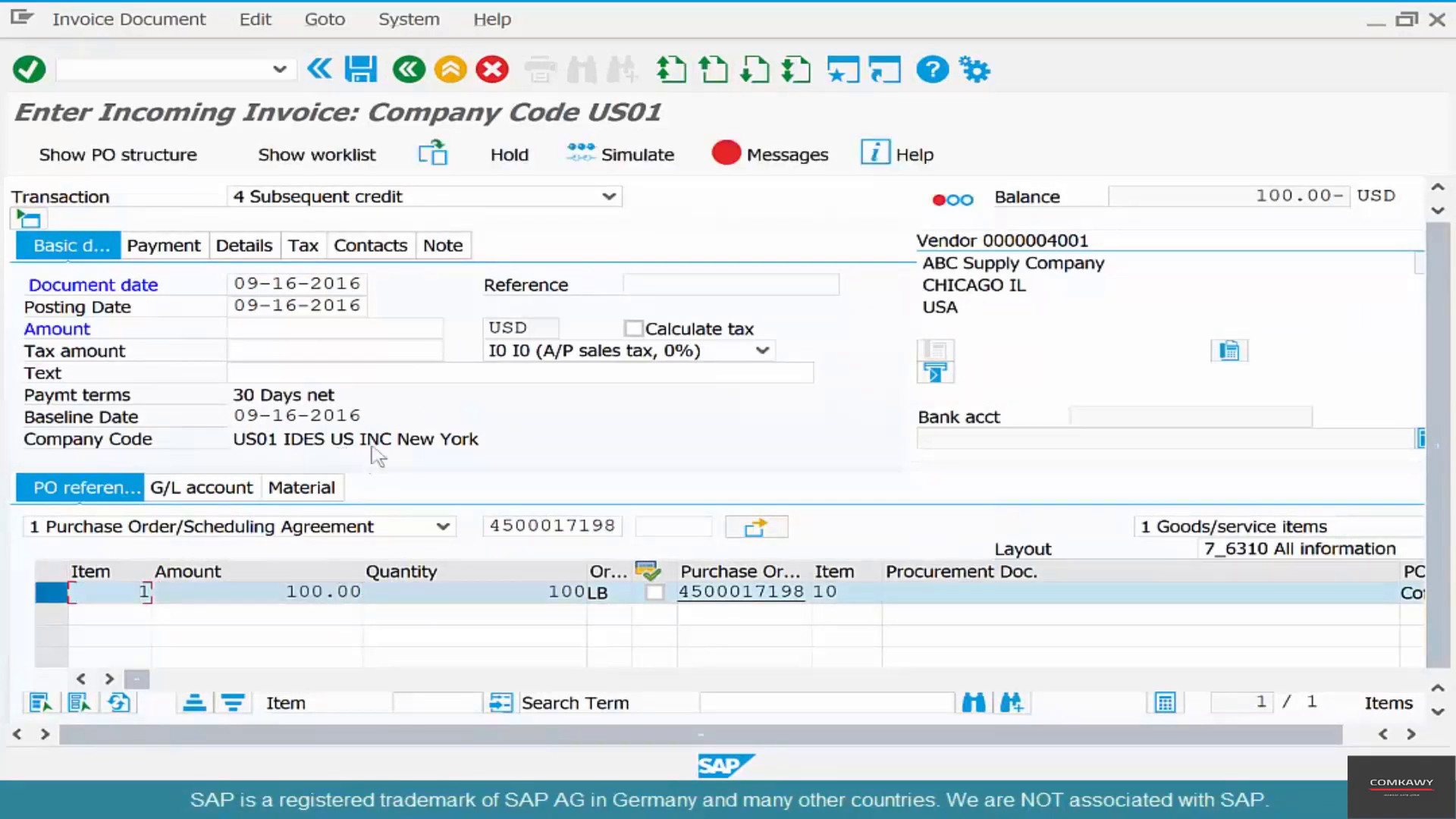
# Set the subsequent credit's header amount to 100 USD, post it and leave the invoice entry
pyautogui.click(338, 327)
pyautogui.write('100')
pyautogui.press('Return')
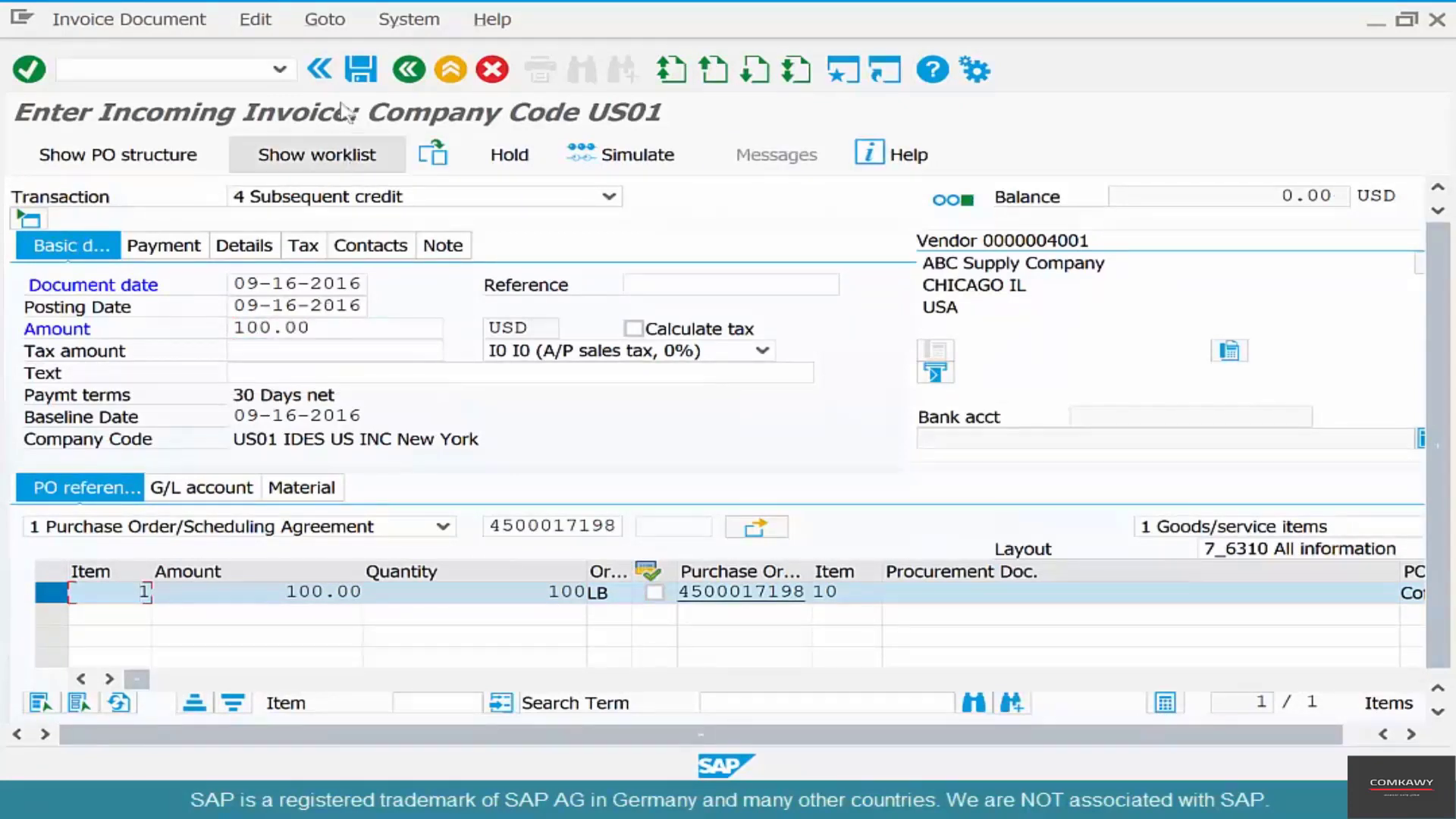
pyautogui.click(361, 70)
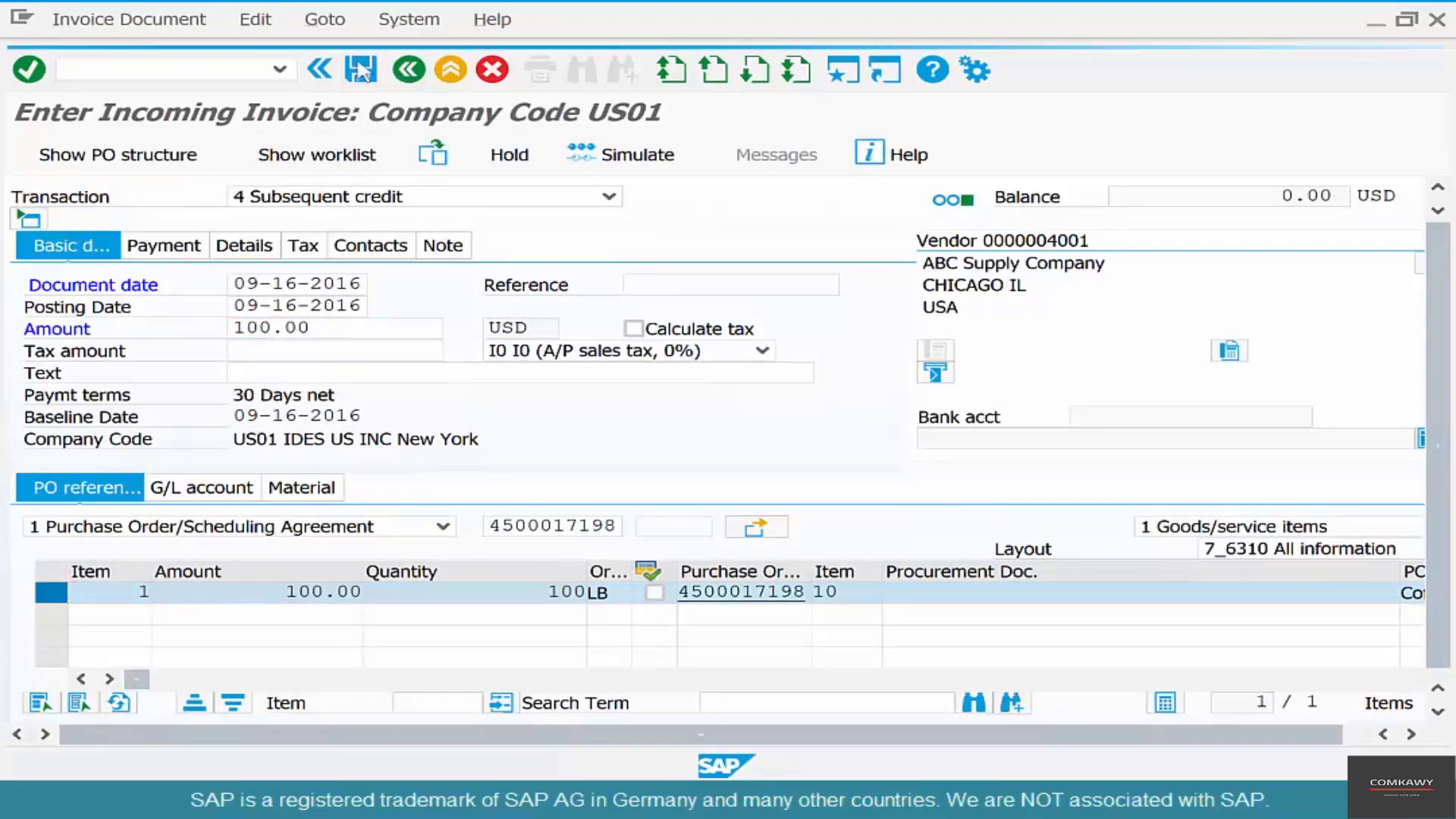
pyautogui.click(411, 70)
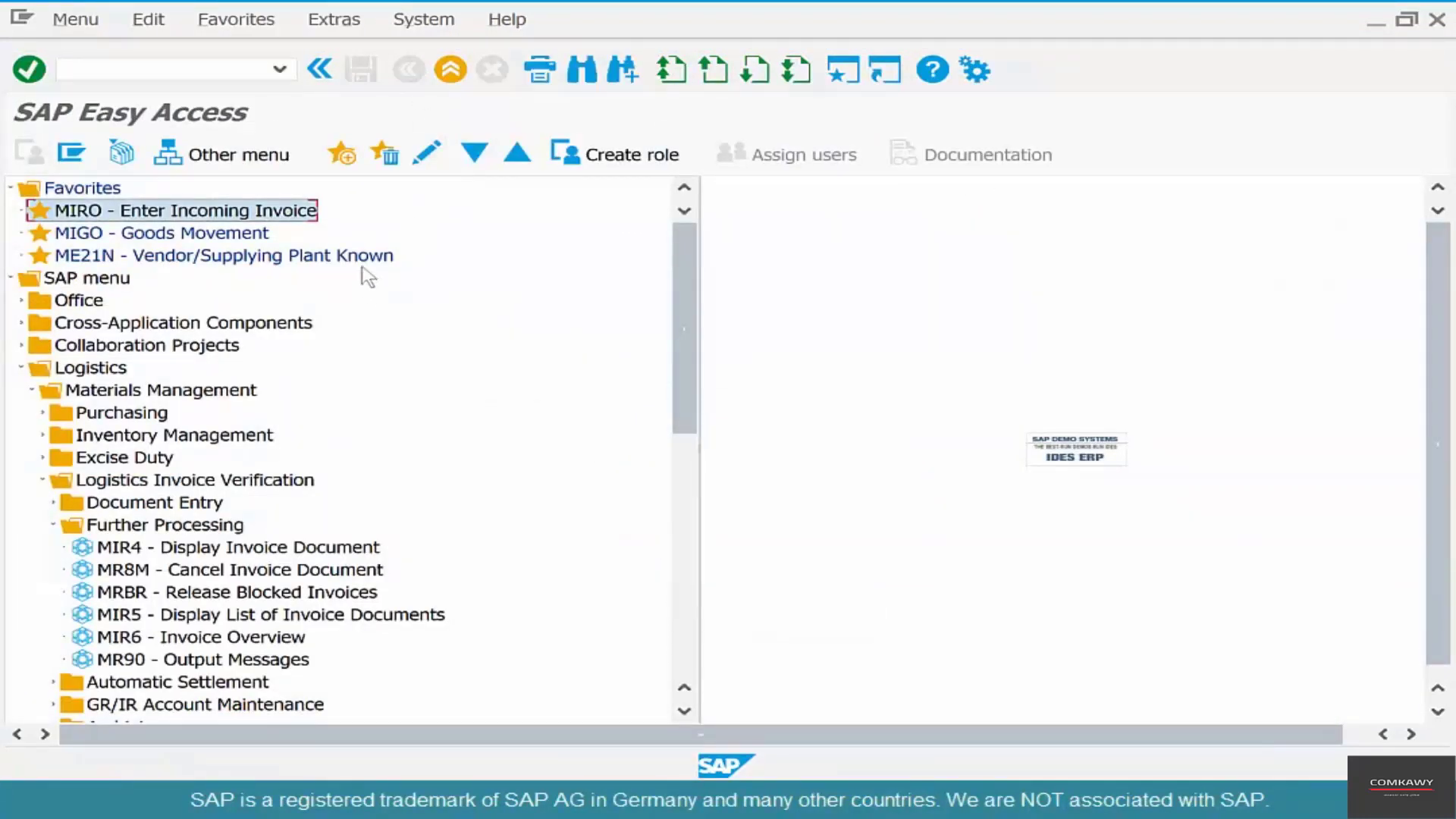
# Open the same purchase order through ME21N and view the Purchase Order History of item 10
pyautogui.doubleClick(364, 257)
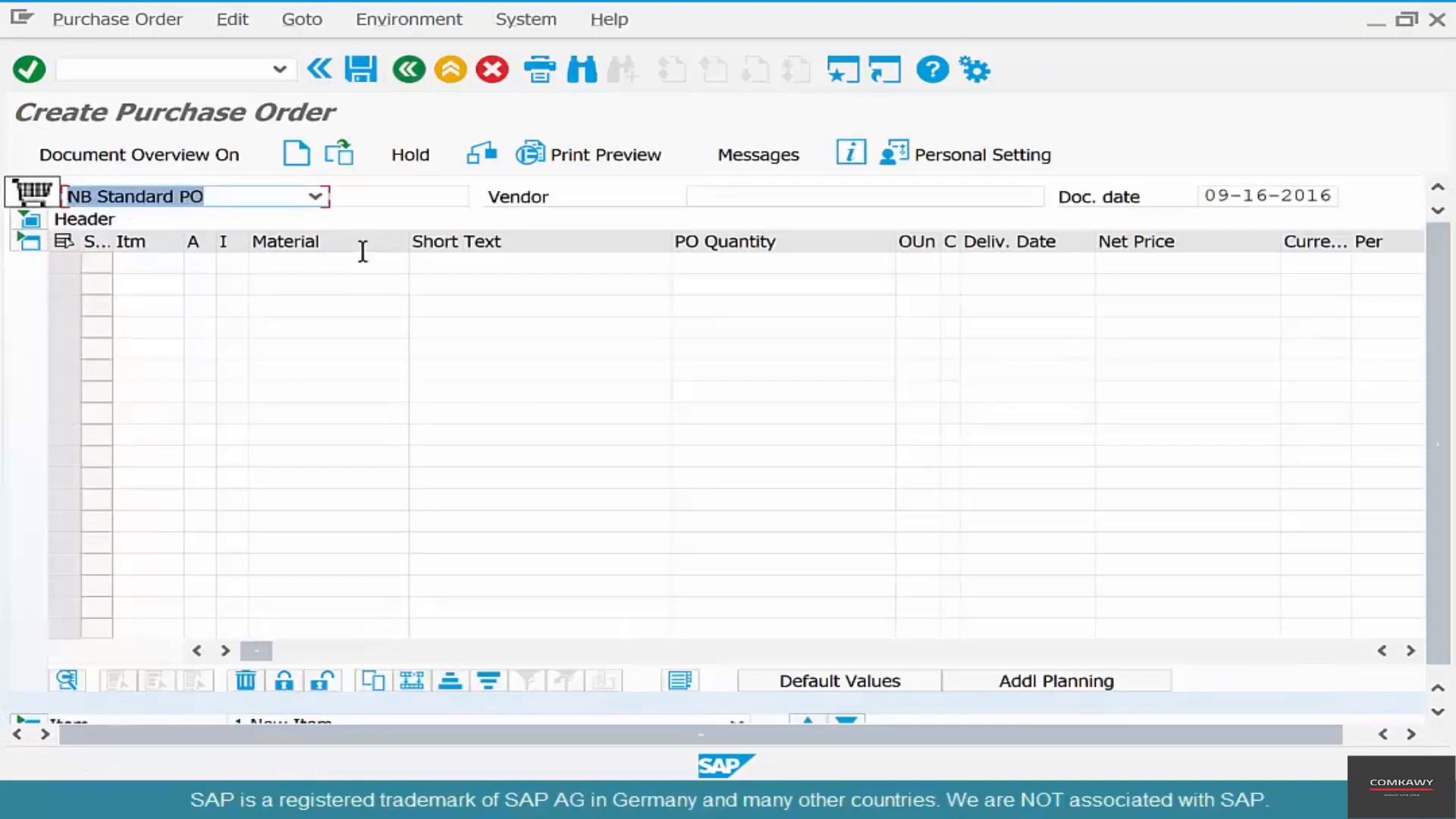
pyautogui.click(339, 156)
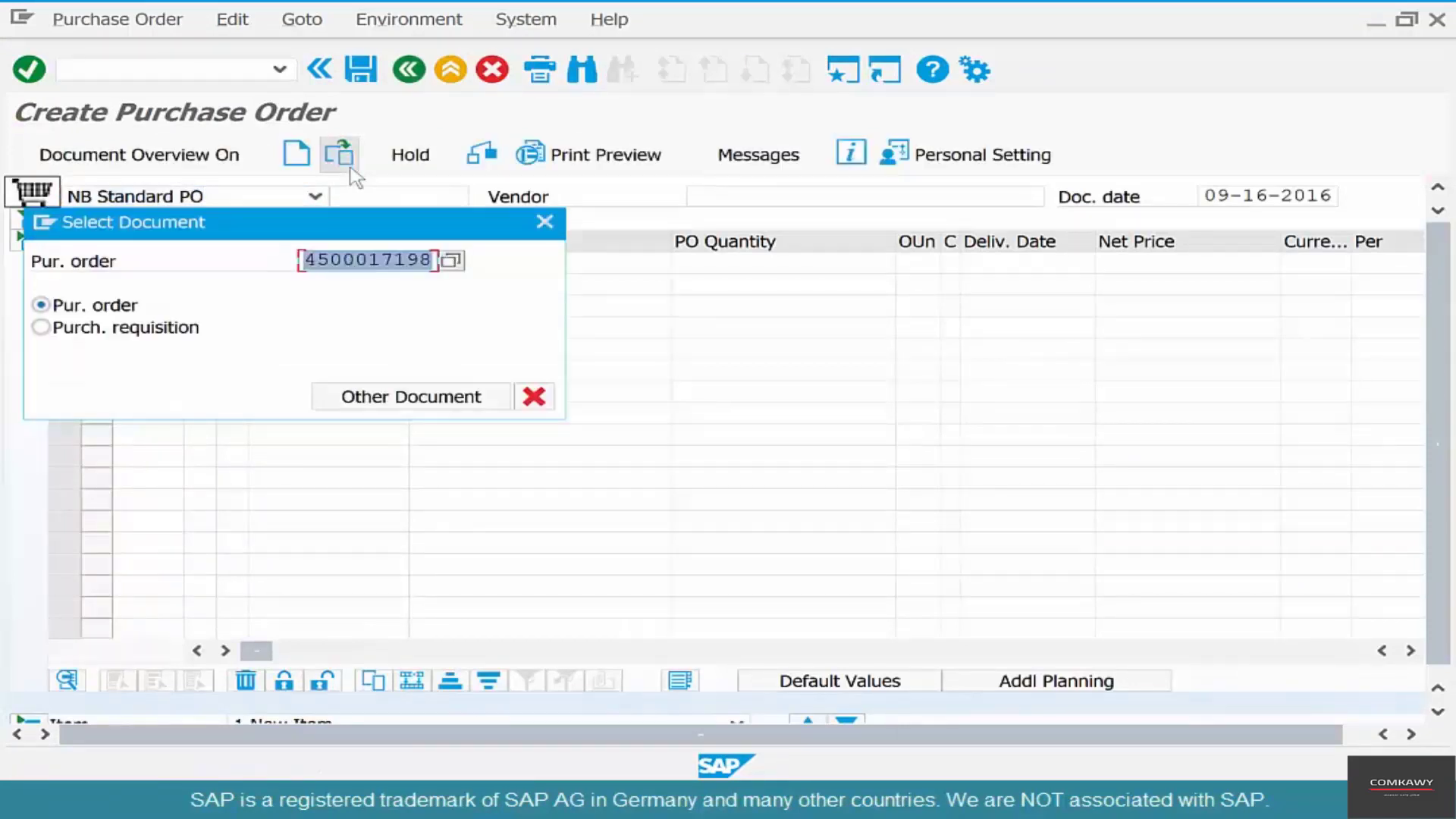
pyautogui.press('Return')
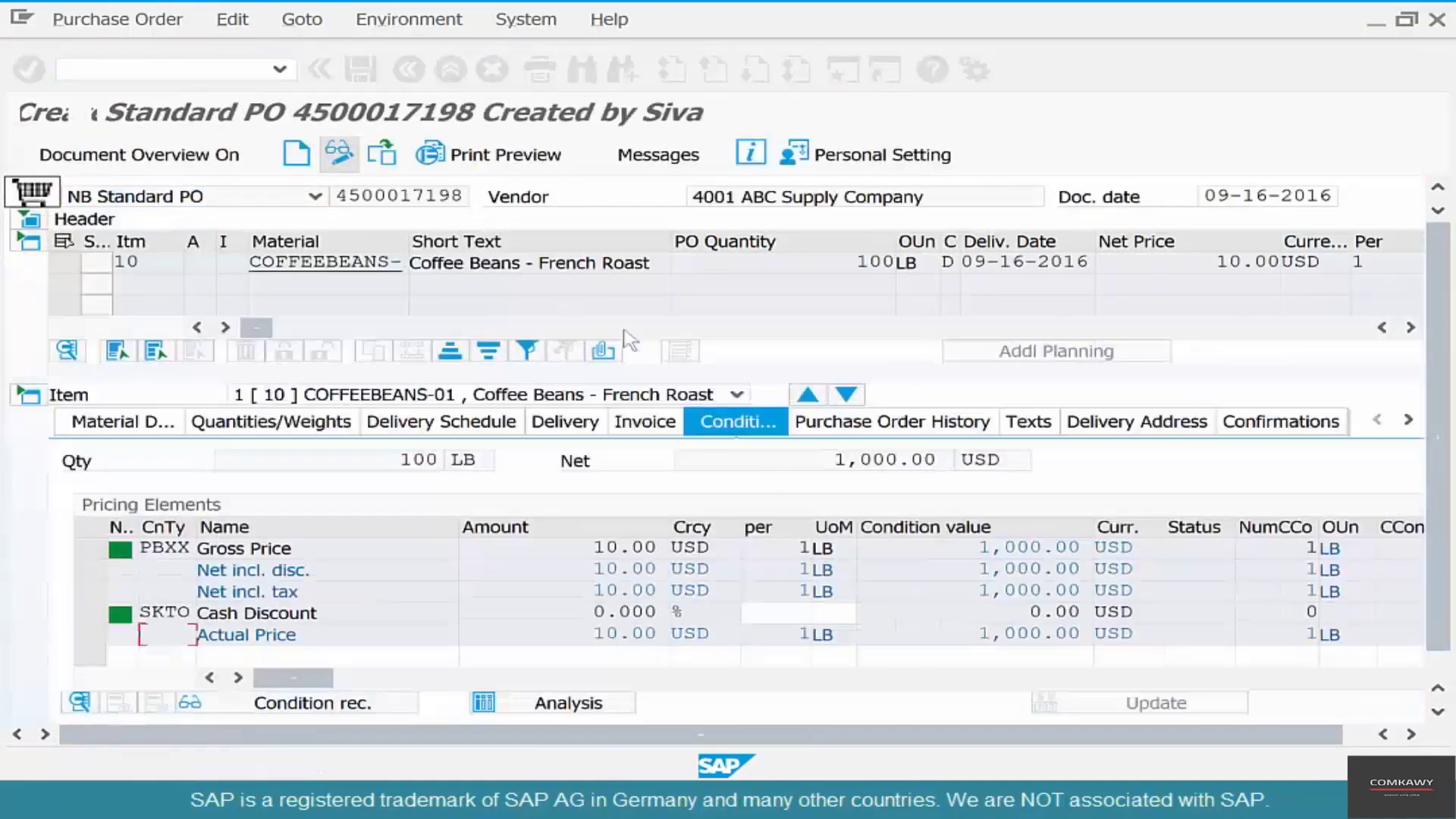
pyautogui.click(962, 421)
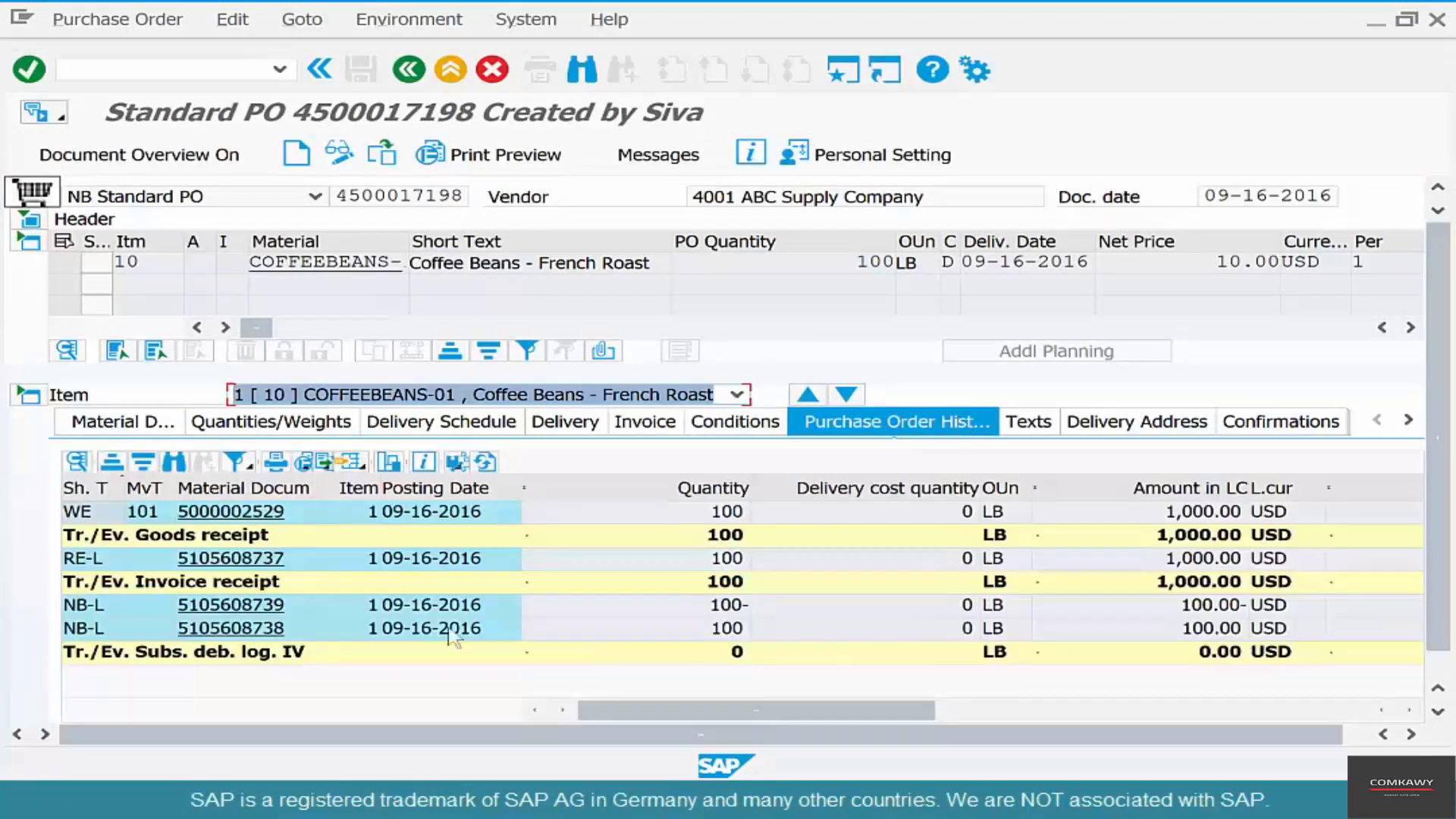
# Examine the goods receipt, invoice receipt and both subsequent posting entries in the item's purchase order history
pyautogui.click(391, 515)
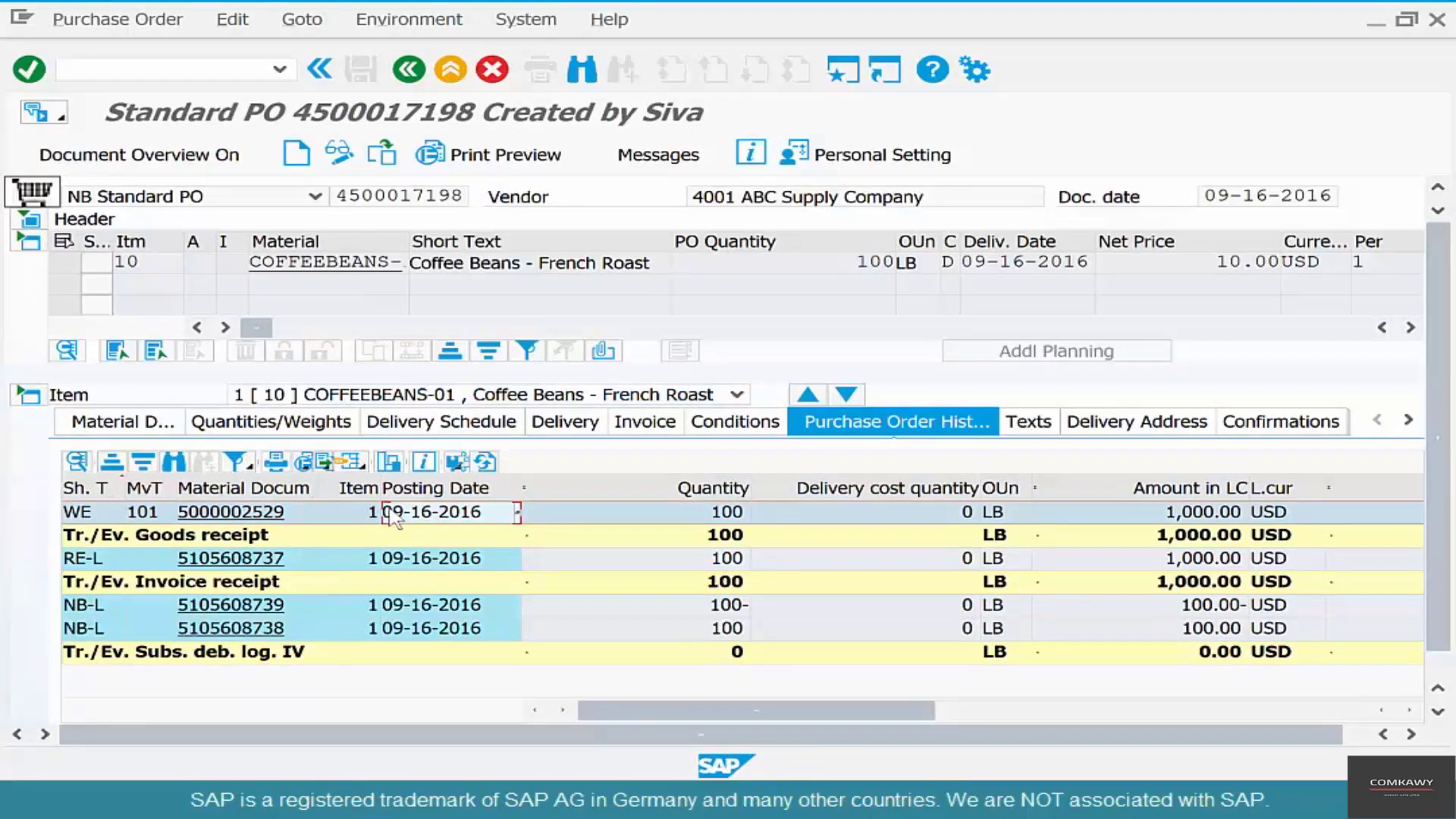
pyautogui.click(392, 559)
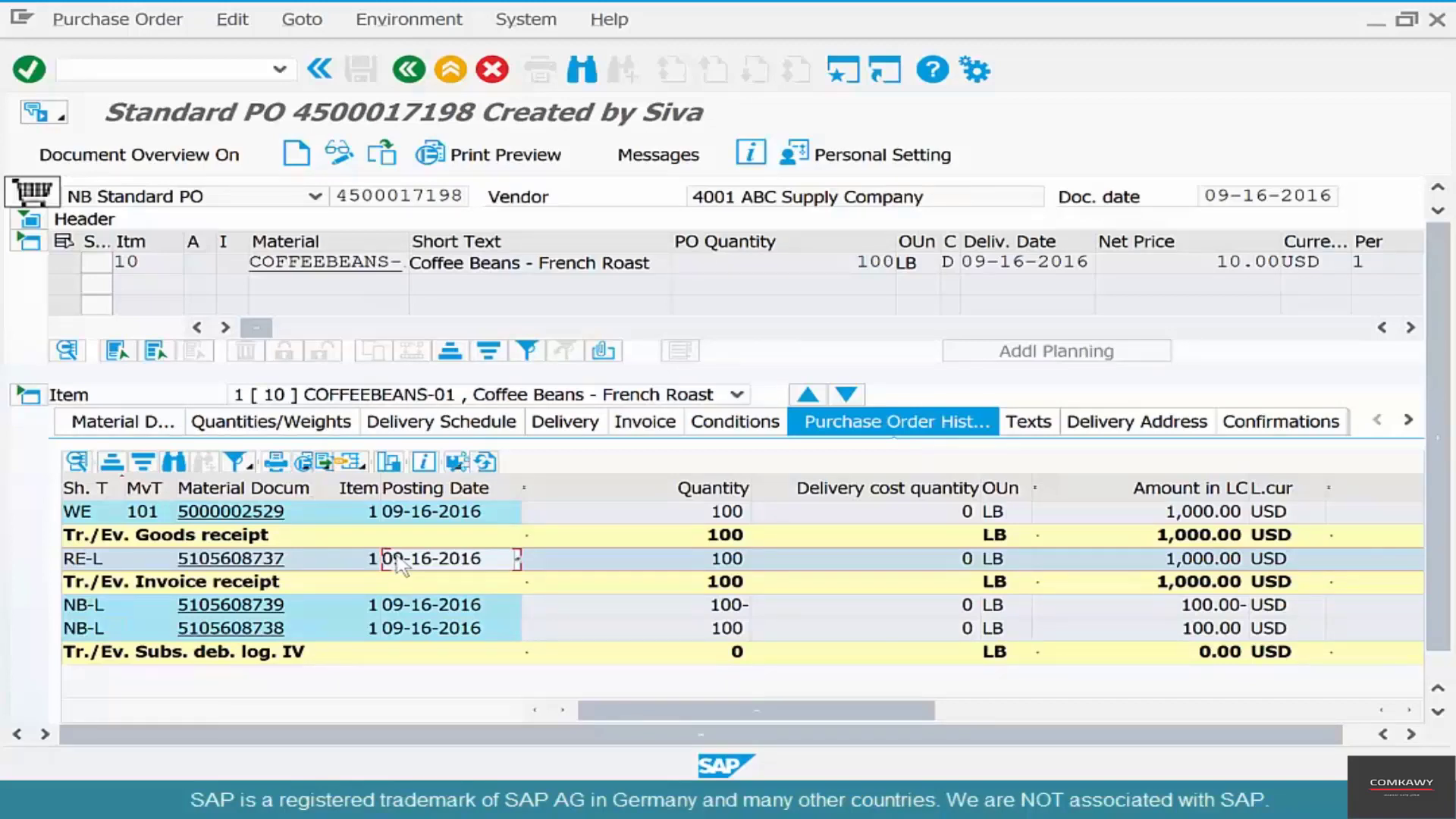
pyautogui.click(425, 611)
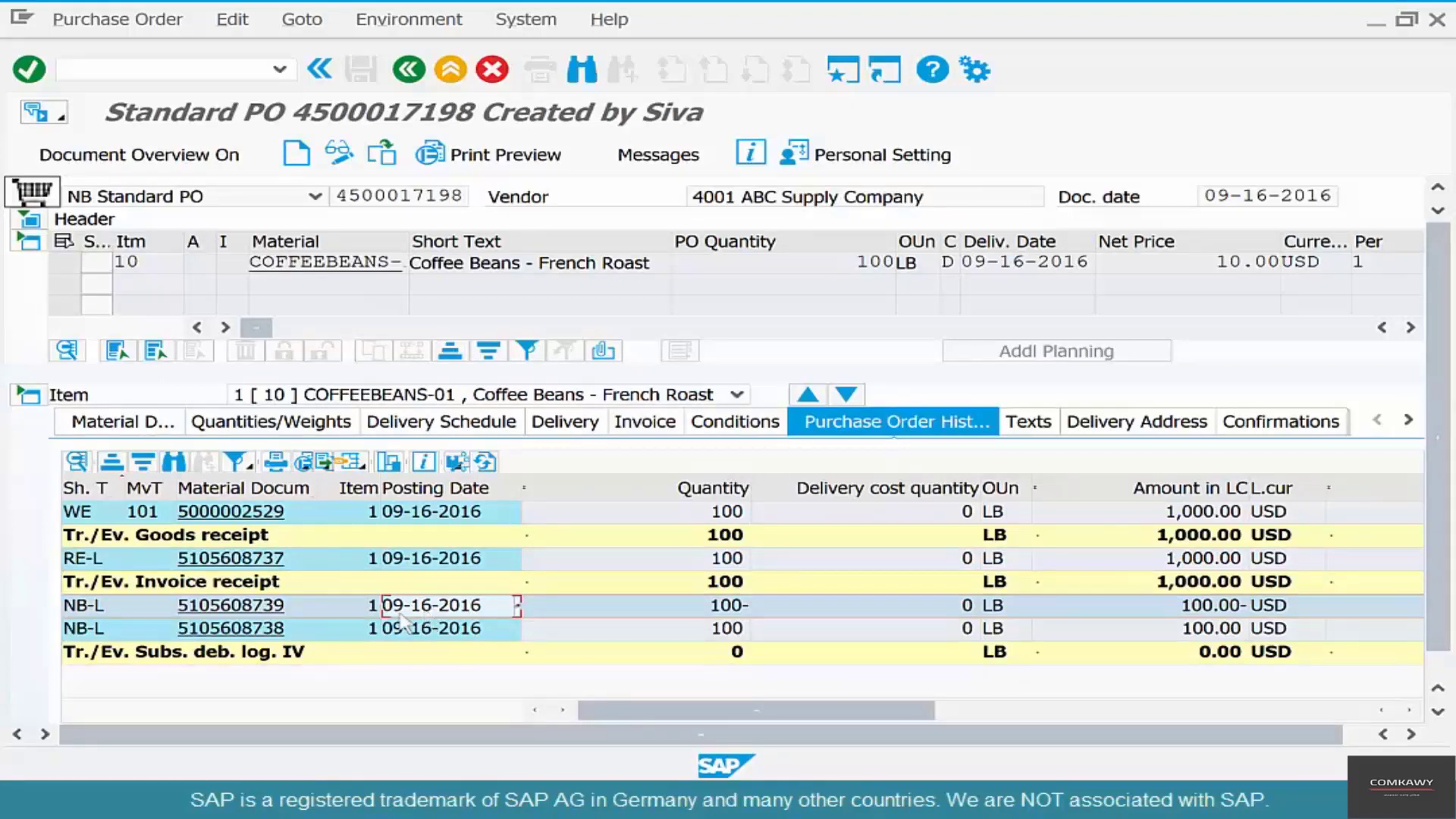
pyautogui.click(367, 626)
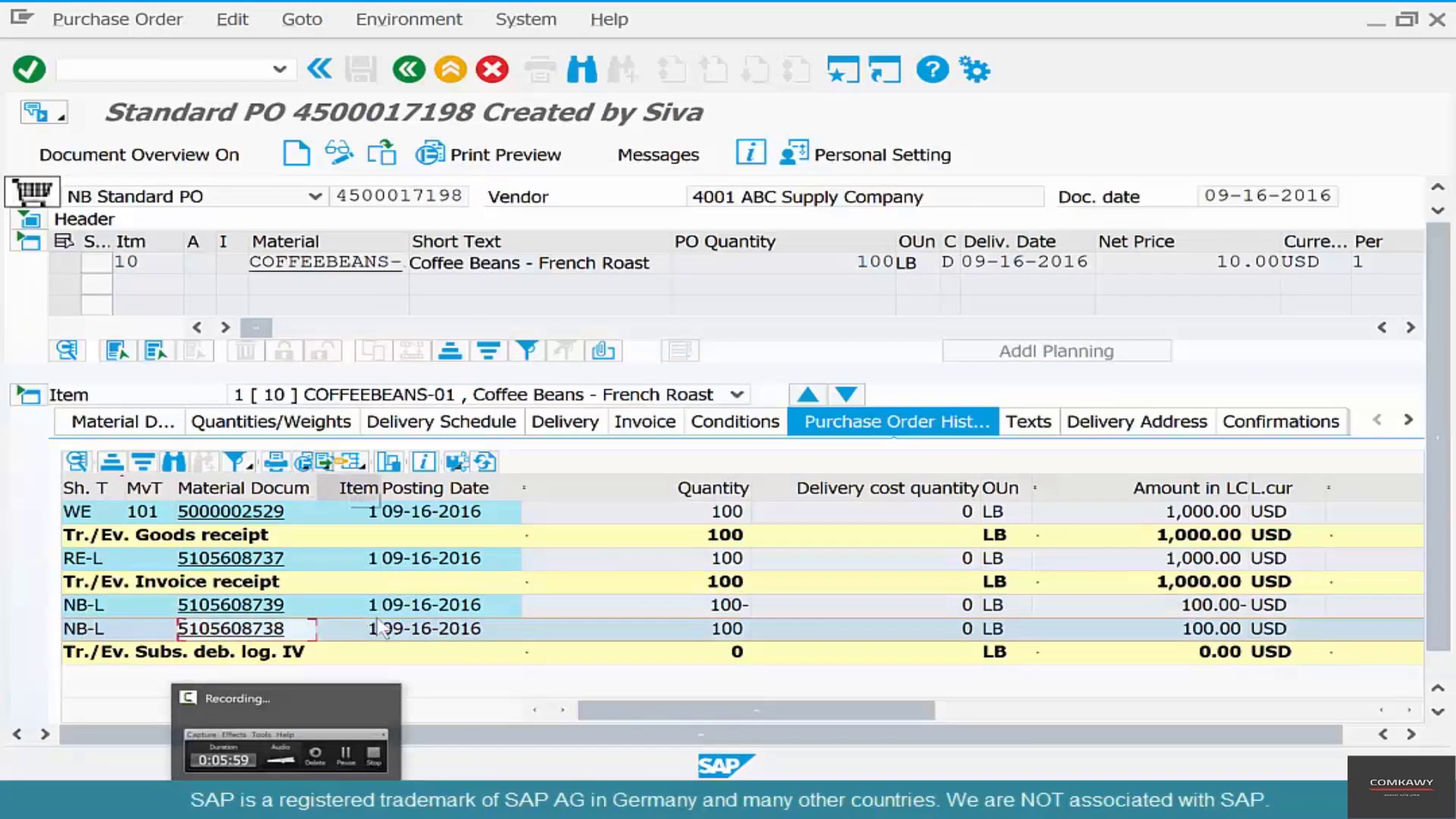
# Display the subsequent credit's invoice document from the history, check its item amount and return to the purchase order
pyautogui.click(243, 605)
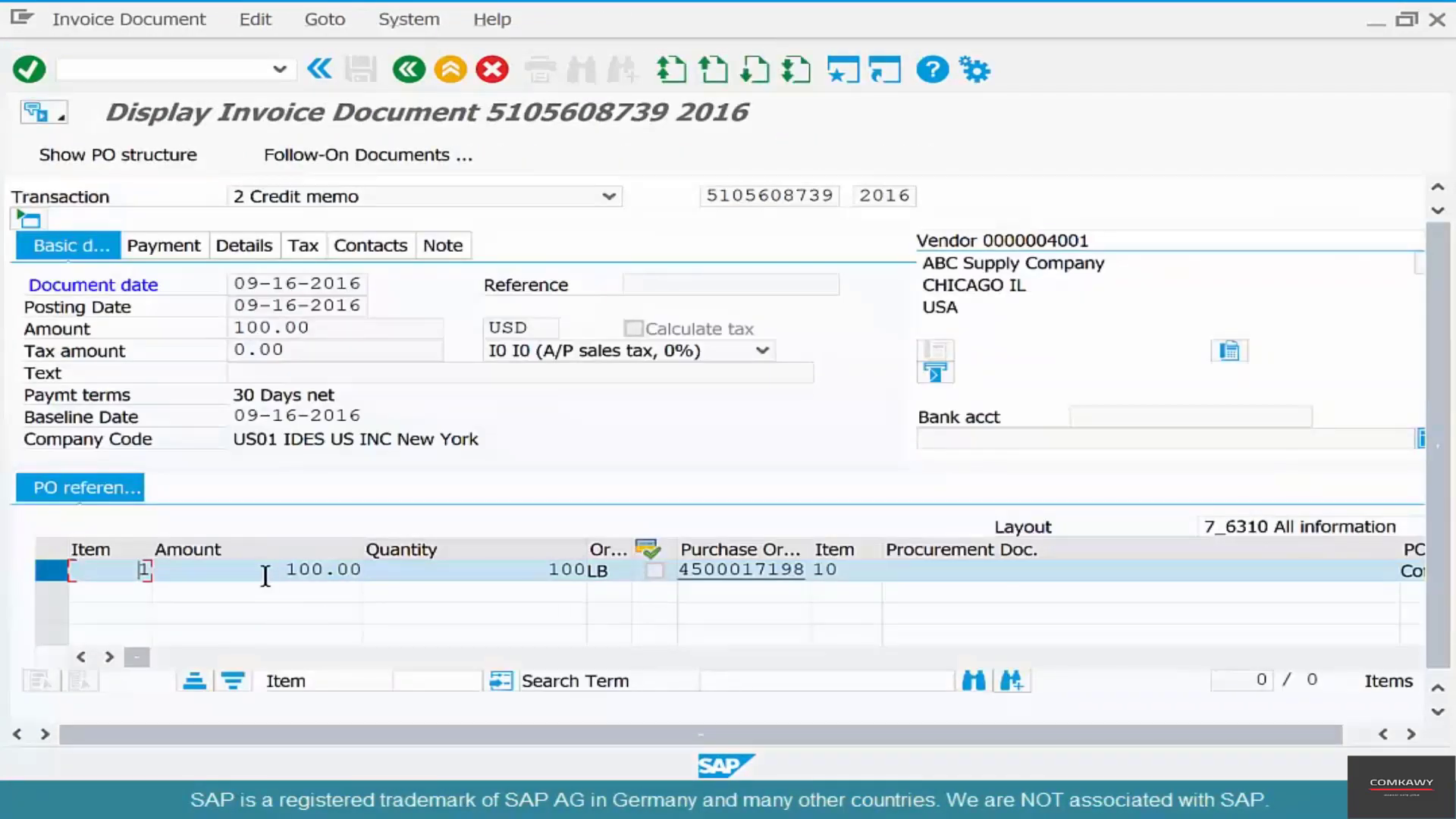
pyautogui.click(264, 574)
pyautogui.click(408, 69)
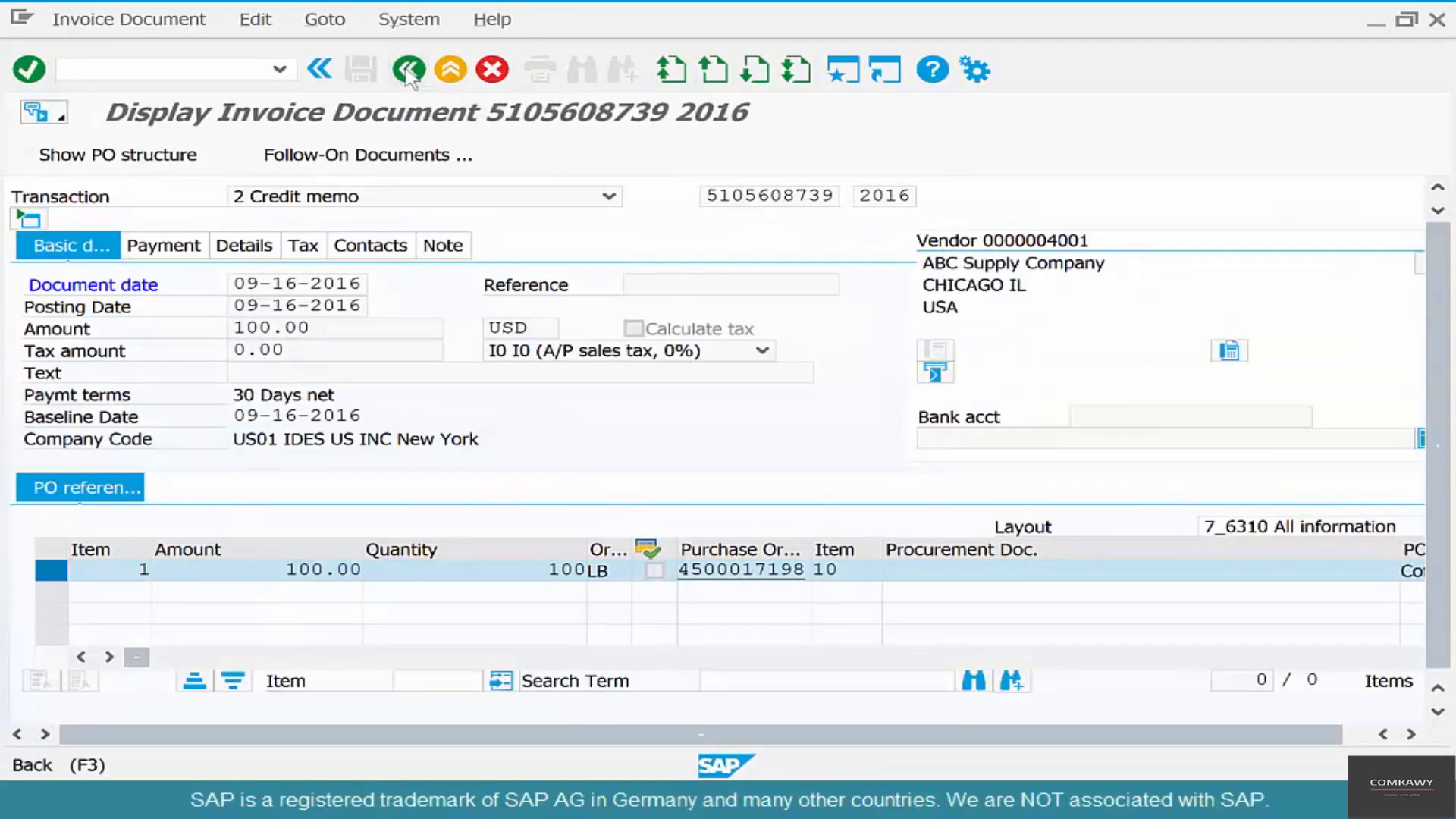
# Display the subsequent debit's invoice document from the history, check its item amount and transaction types, and return to the purchase order
pyautogui.click(267, 630)
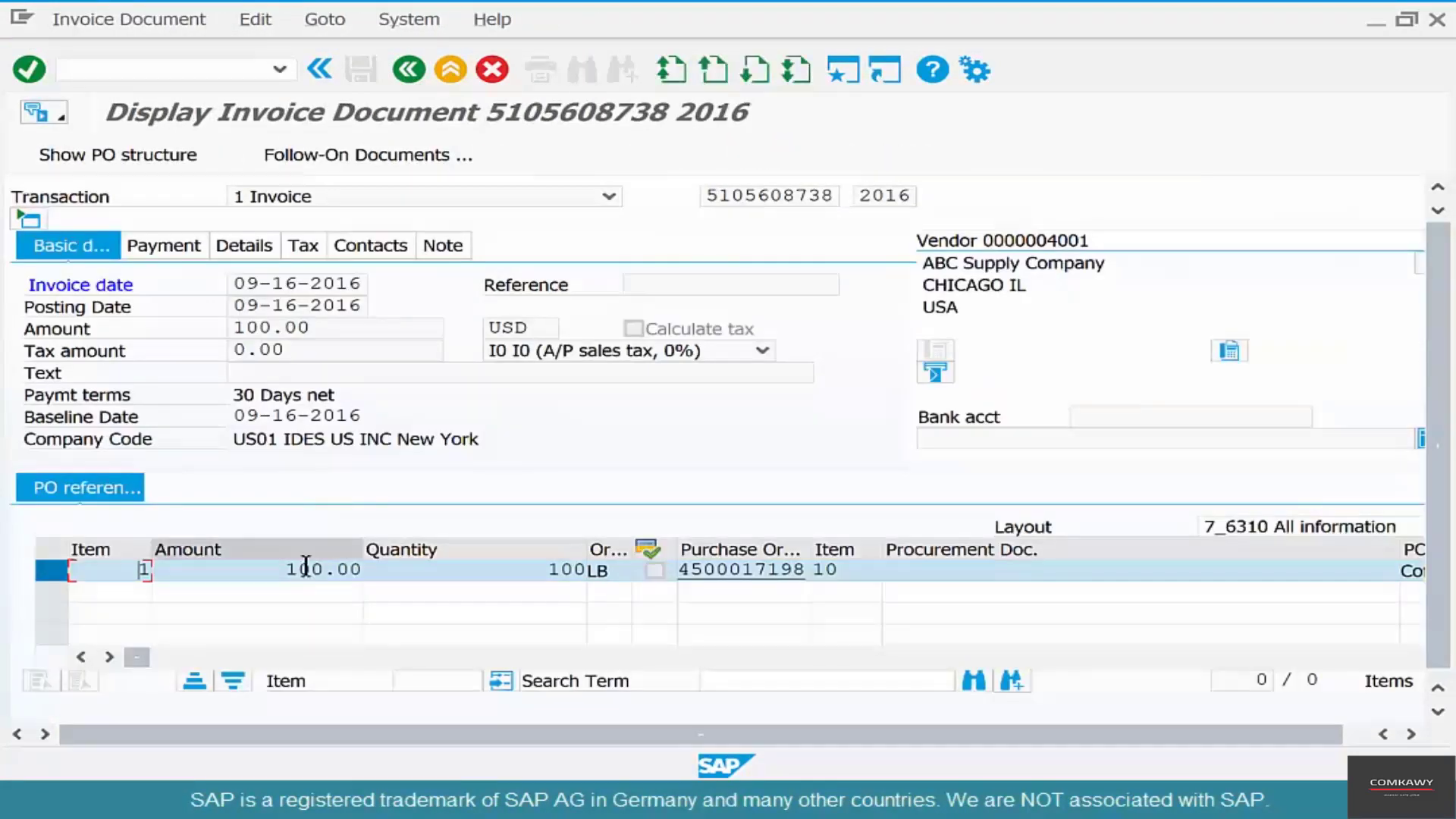
pyautogui.moveTo(288, 570); pyautogui.dragTo(366, 570)
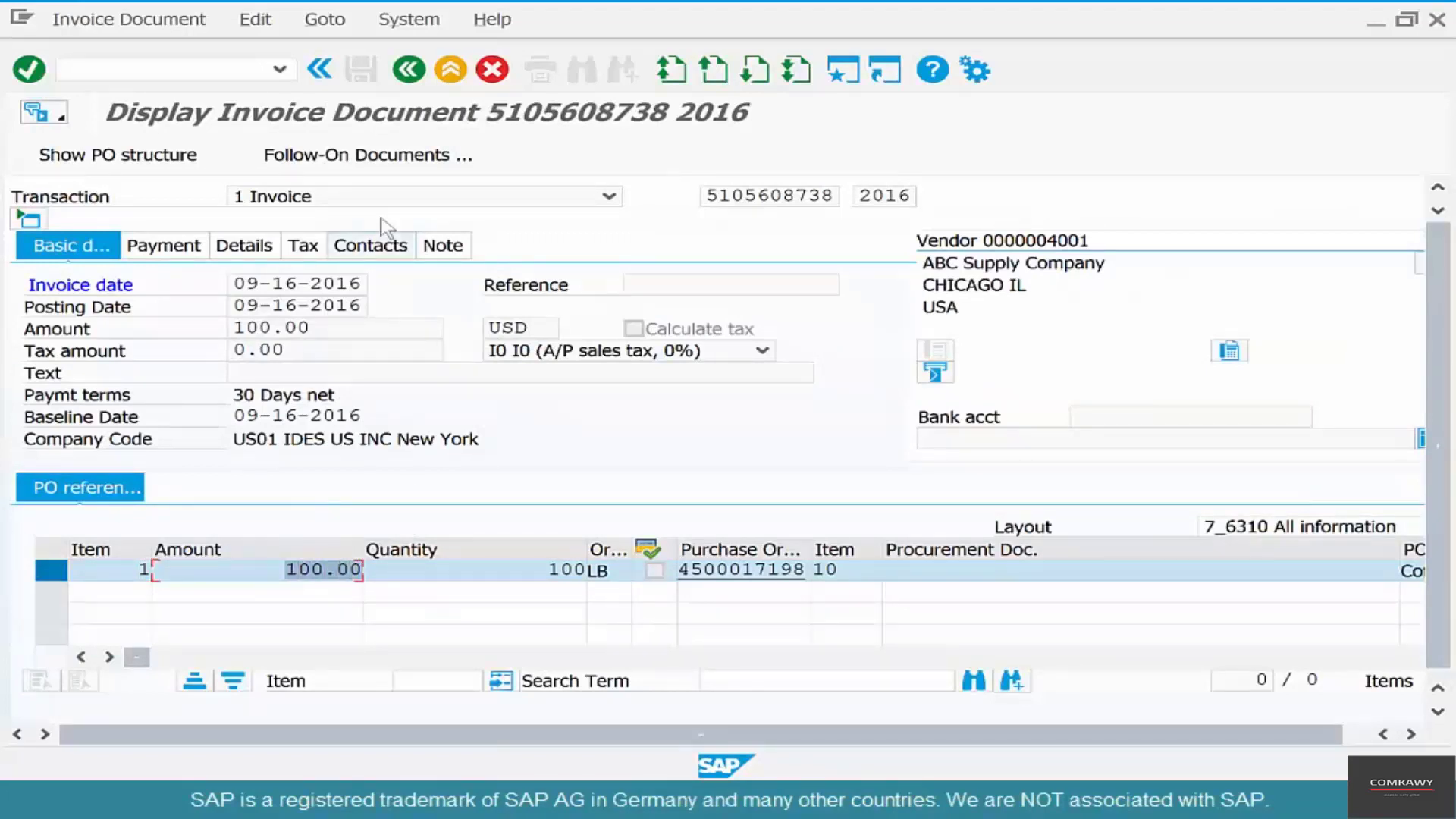
pyautogui.click(357, 200)
pyautogui.click(362, 209)
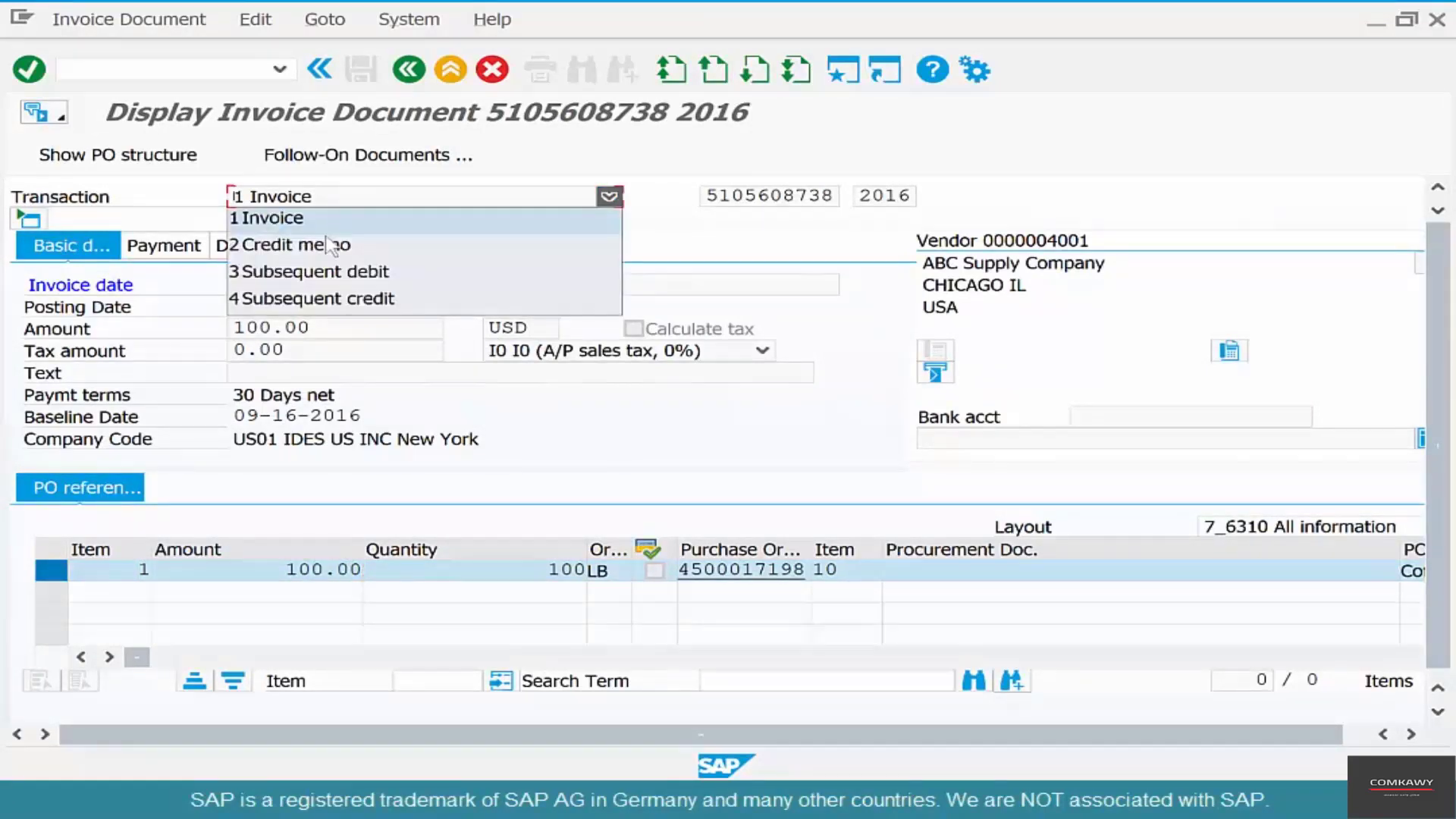
pyautogui.click(414, 72)
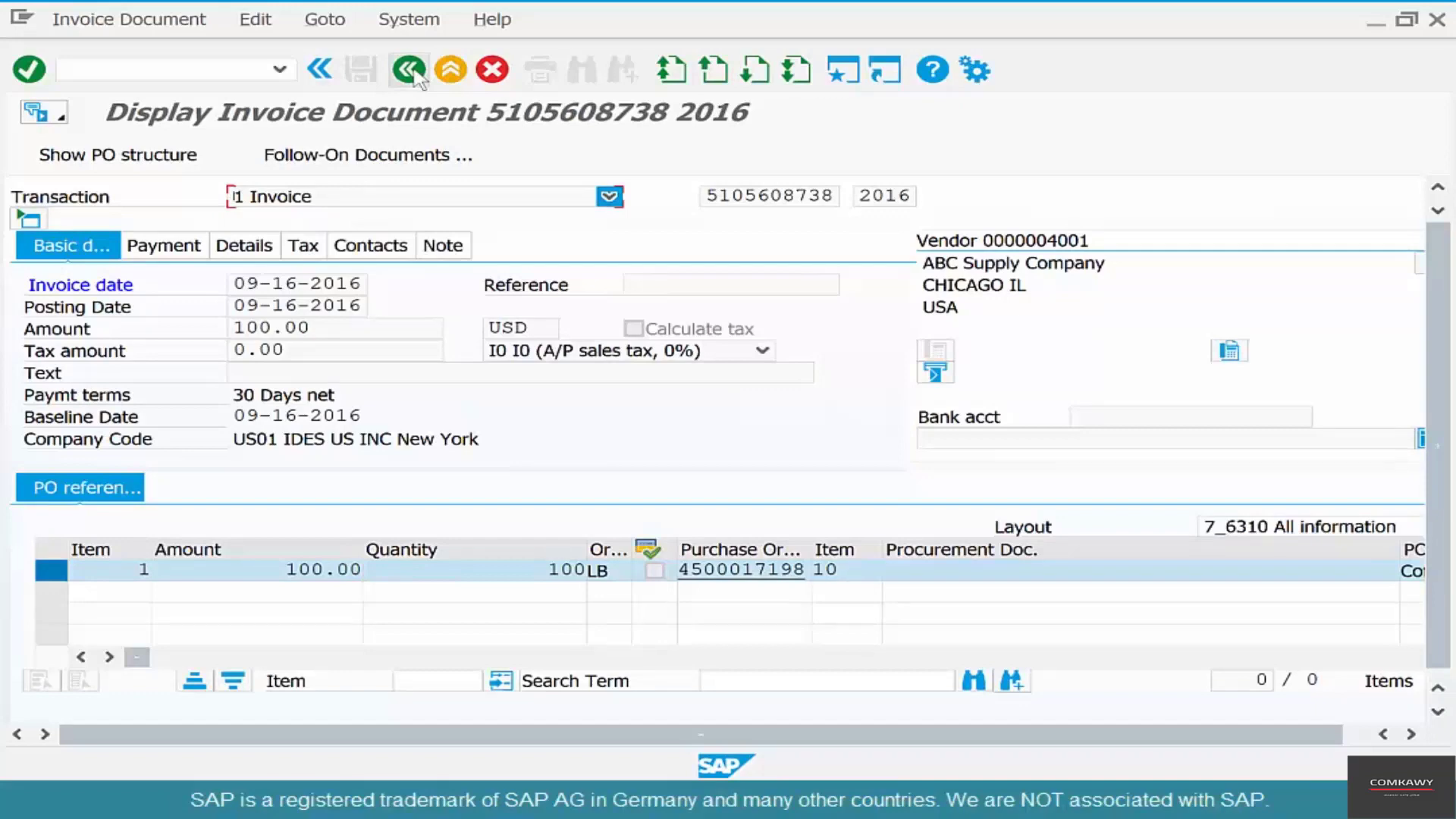
pyautogui.click(414, 72)
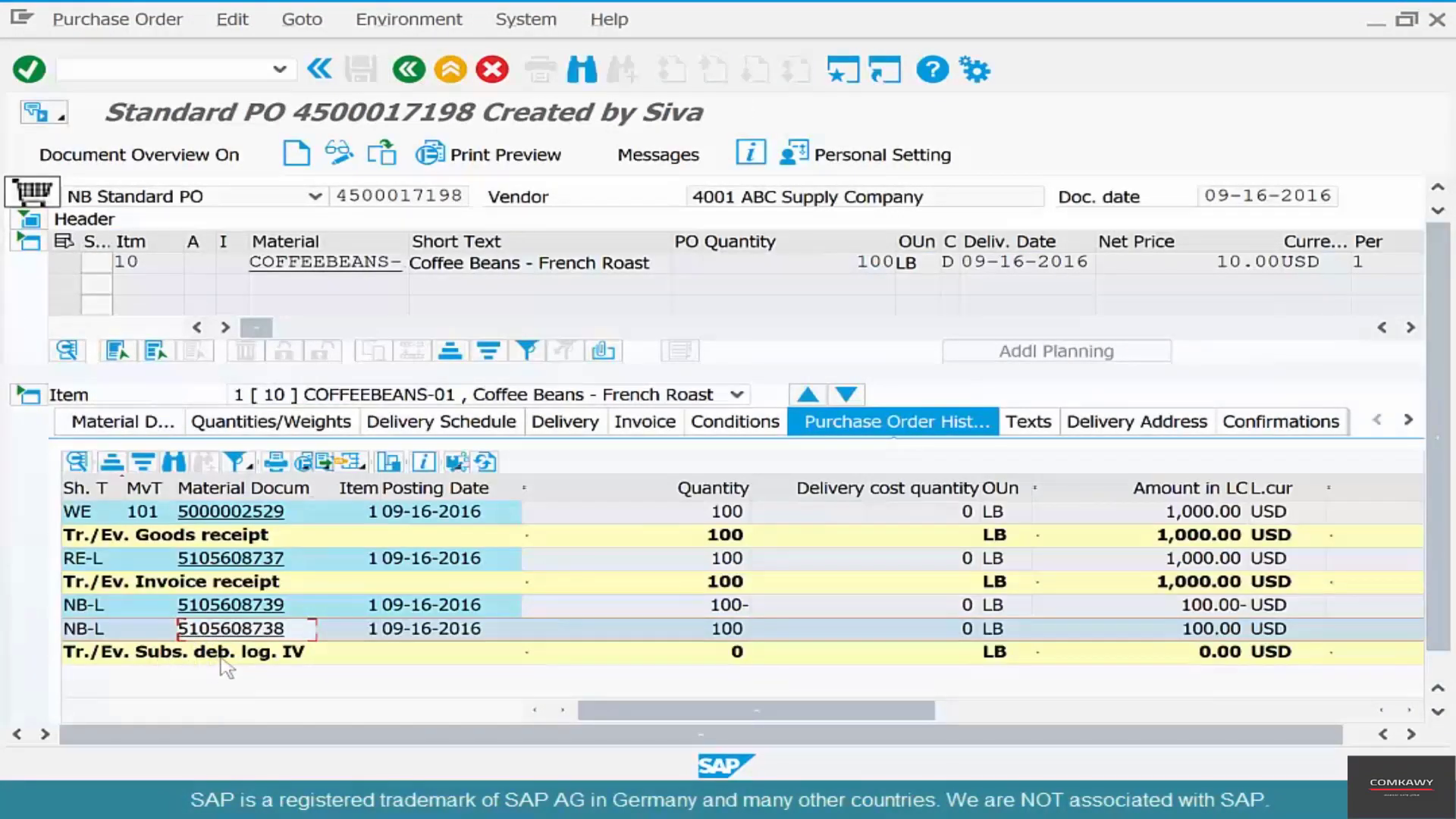
# Review the goods receipt, invoice and subsequent posting rows of the history again, and switch to the handwritten whiteboard notes
pyautogui.click(429, 514)
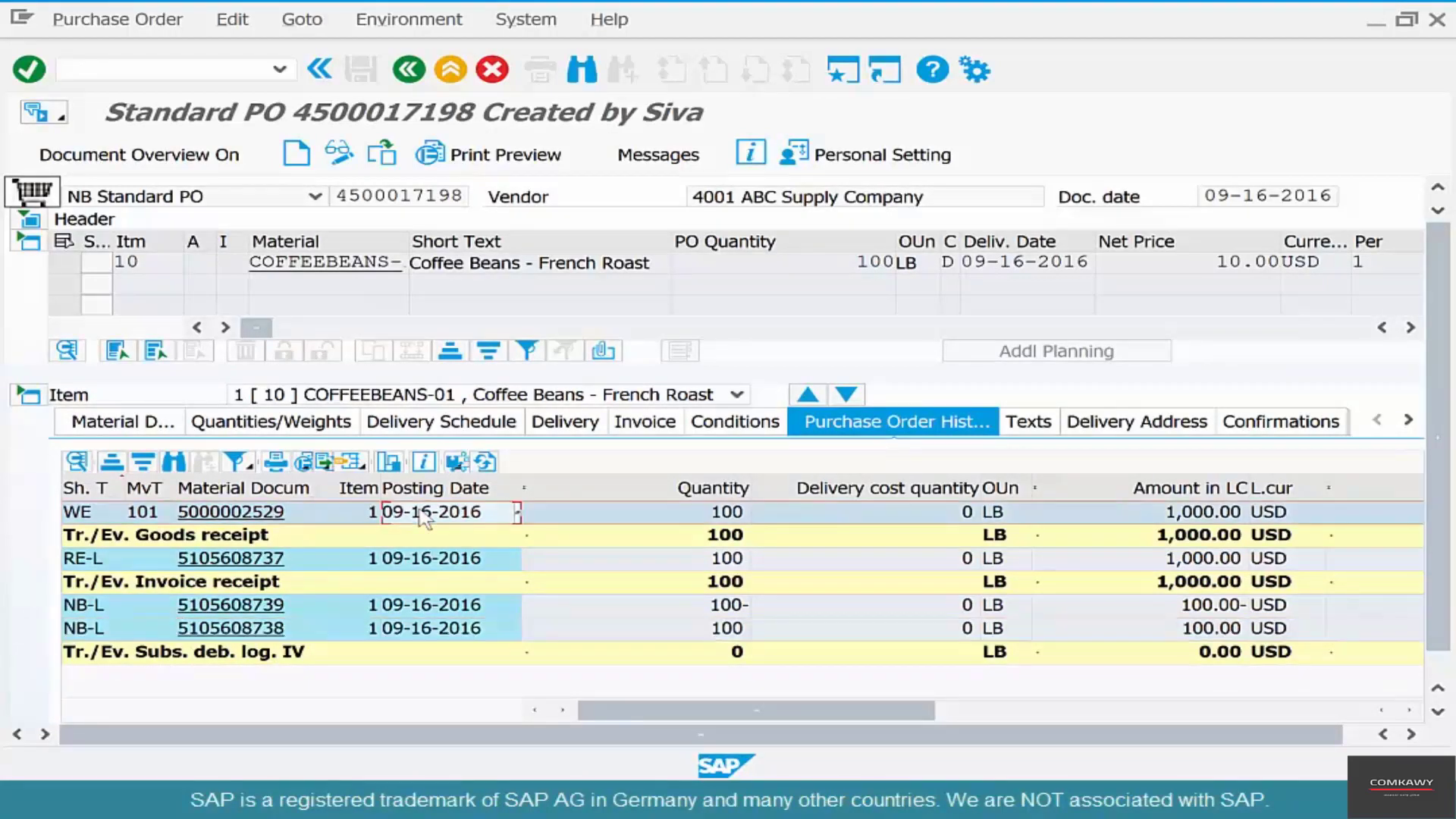
pyautogui.click(410, 561)
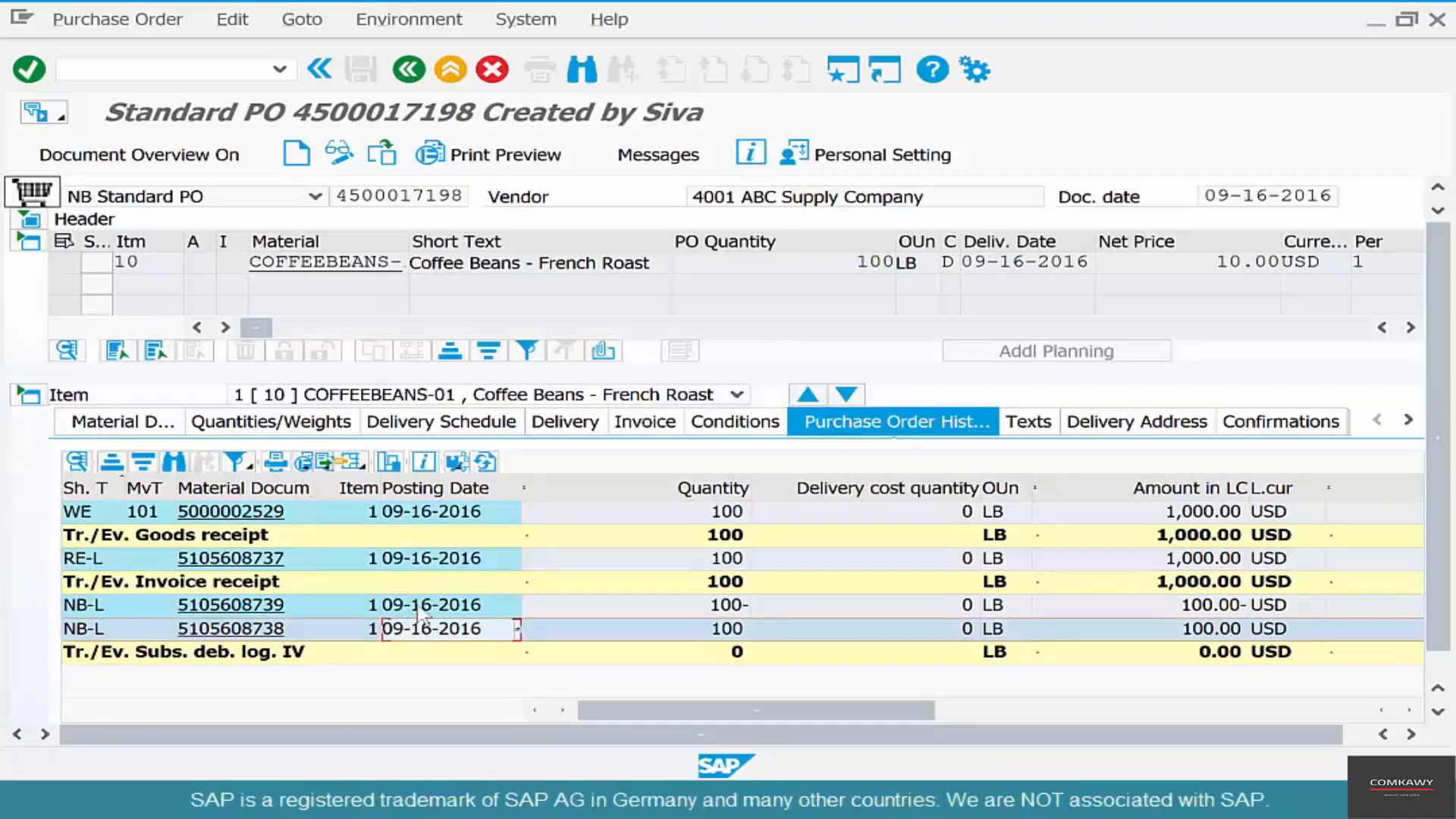
pyautogui.click(421, 606)
pyautogui.hotkey('alt', 'Tab')
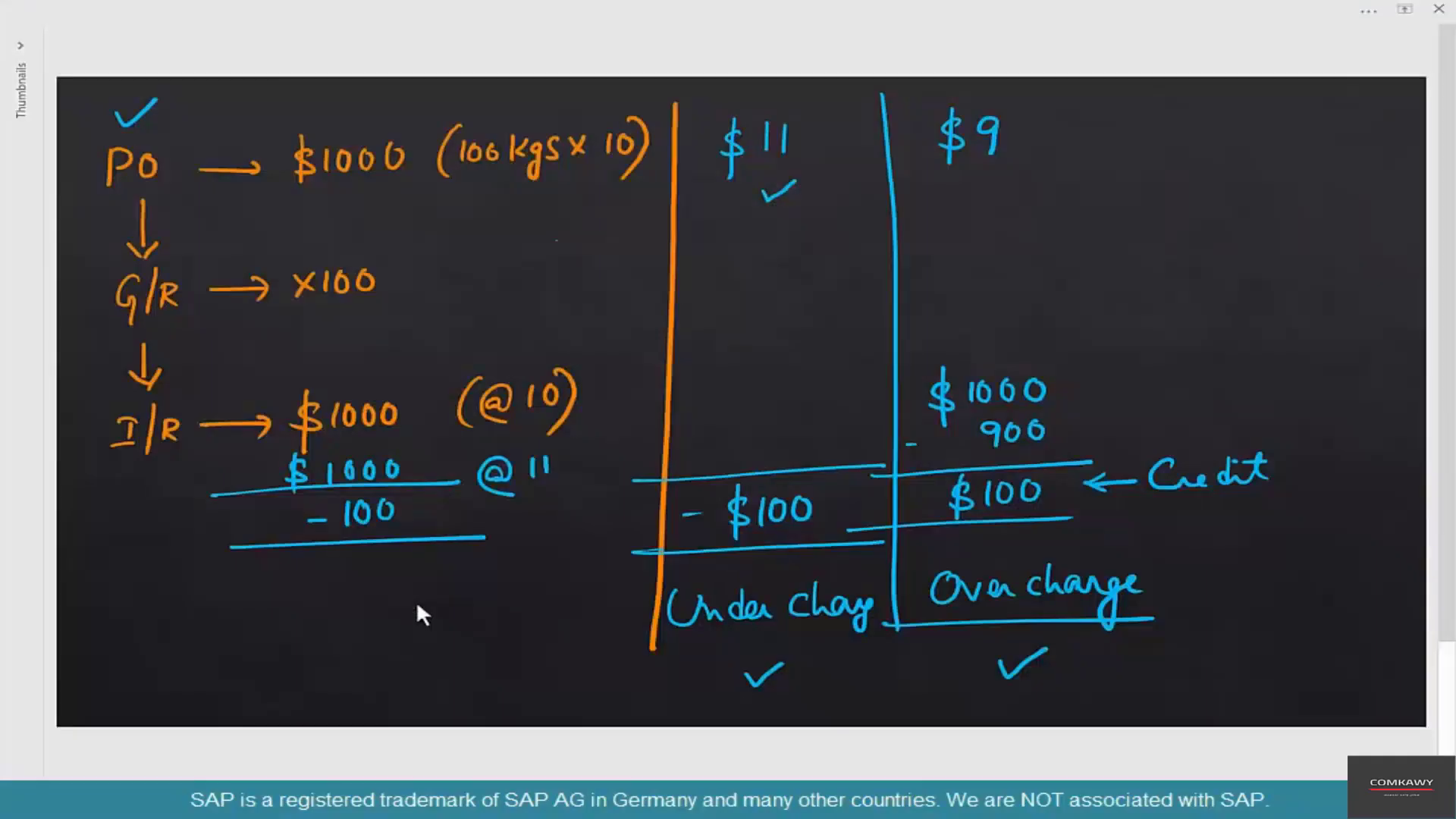